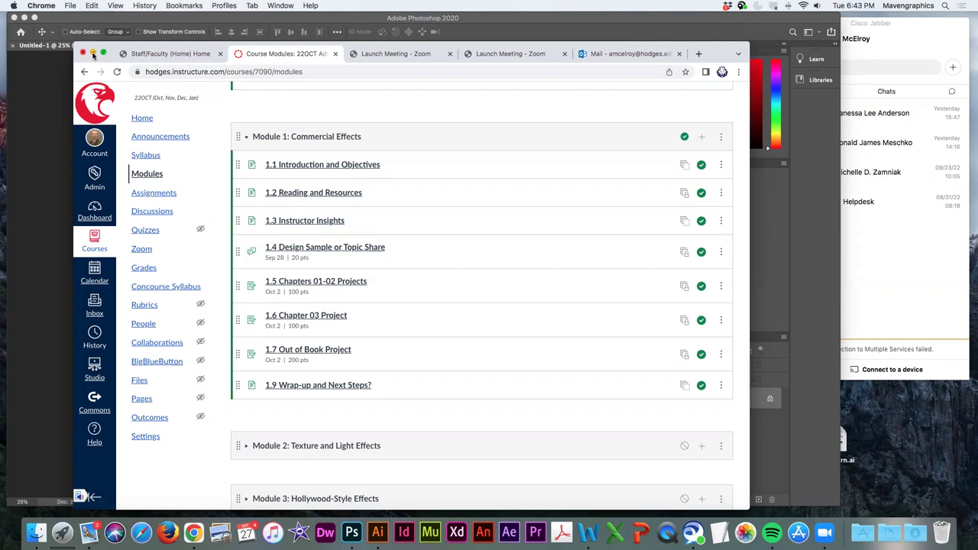
Step: Minimize the course modules window, return to Chrome and open a new browser window, positioned over the course page
{"action": "left_click", "coordinate": [92, 54]}
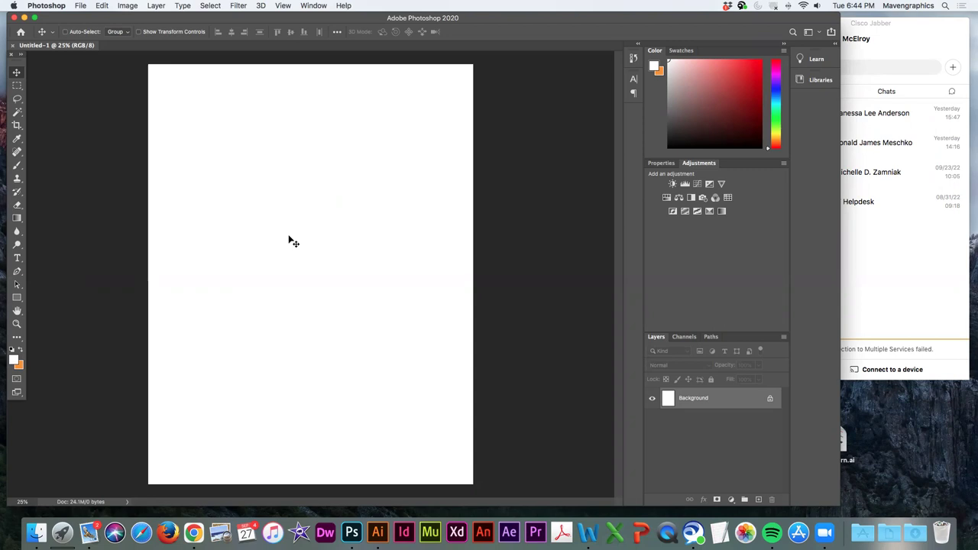
{"action": "left_click", "coordinate": [195, 534]}
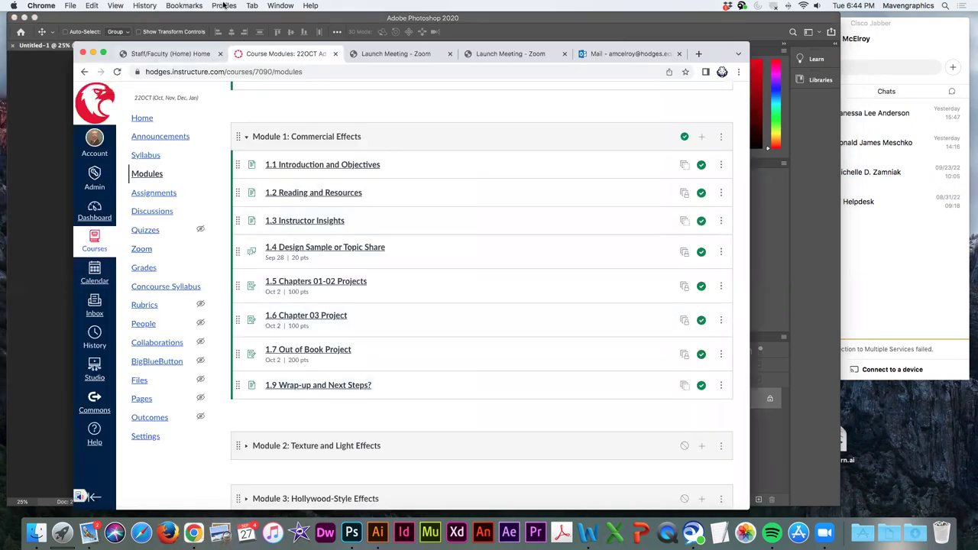
{"action": "left_click", "coordinate": [281, 5]}
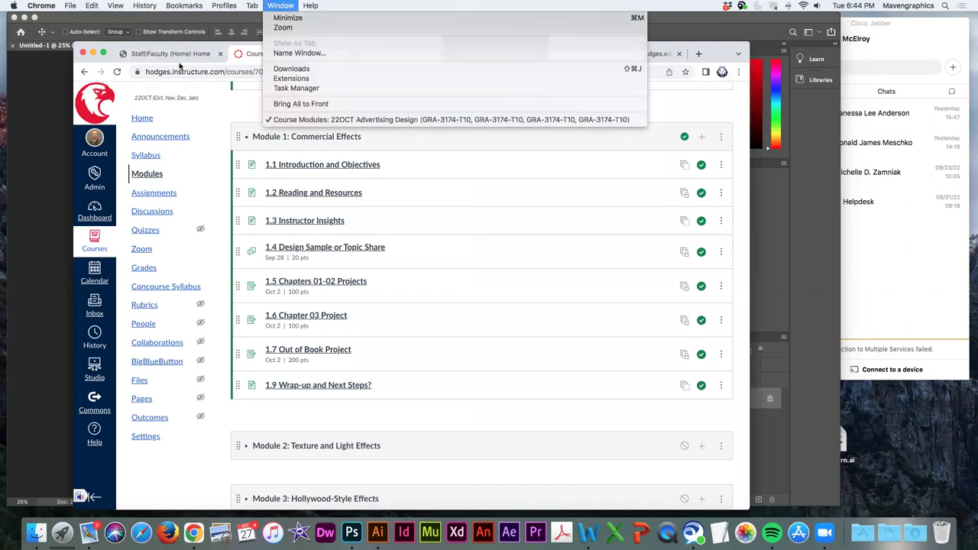
{"action": "left_click", "coordinate": [84, 18]}
{"action": "left_click", "coordinate": [71, 5]}
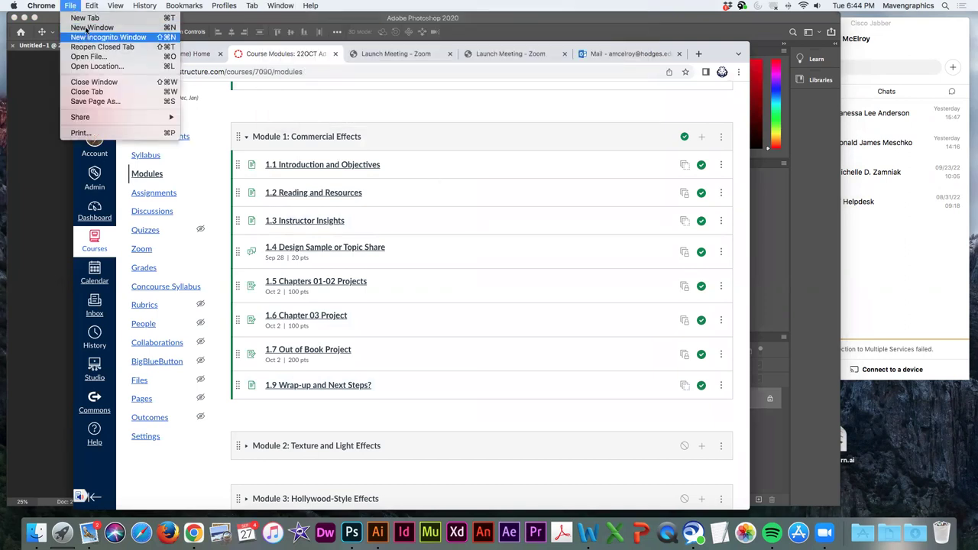
{"action": "left_click", "coordinate": [89, 27]}
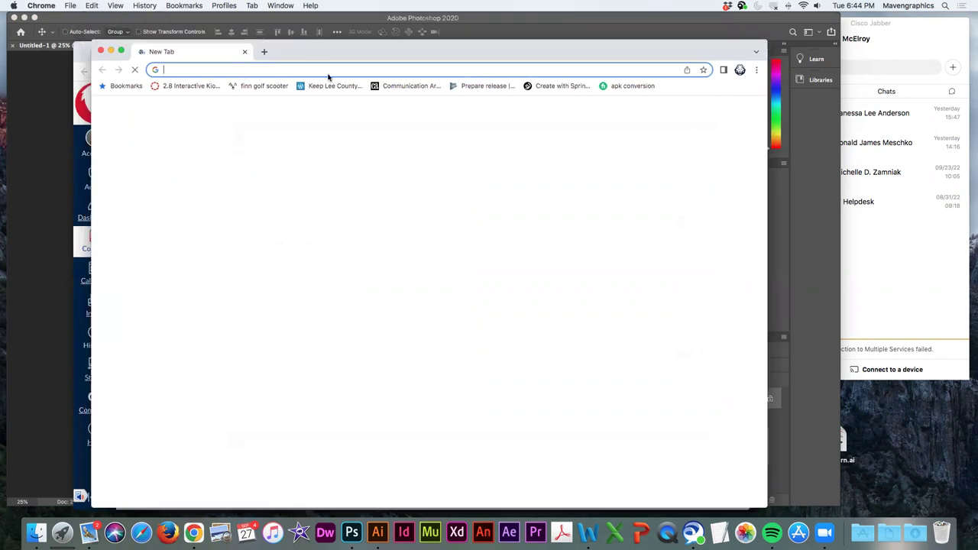
{"action": "left_click_drag", "start_coordinate": [298, 78], "coordinate": [260, 52]}
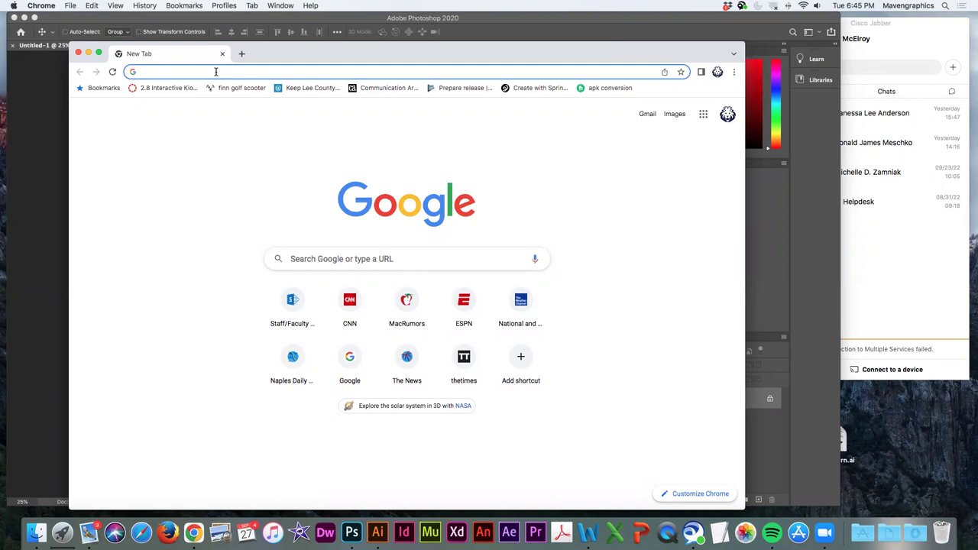
Step: Go to pexels.com and search the stock photos for "fall landscapes"
{"action": "type", "text": "pexe"}
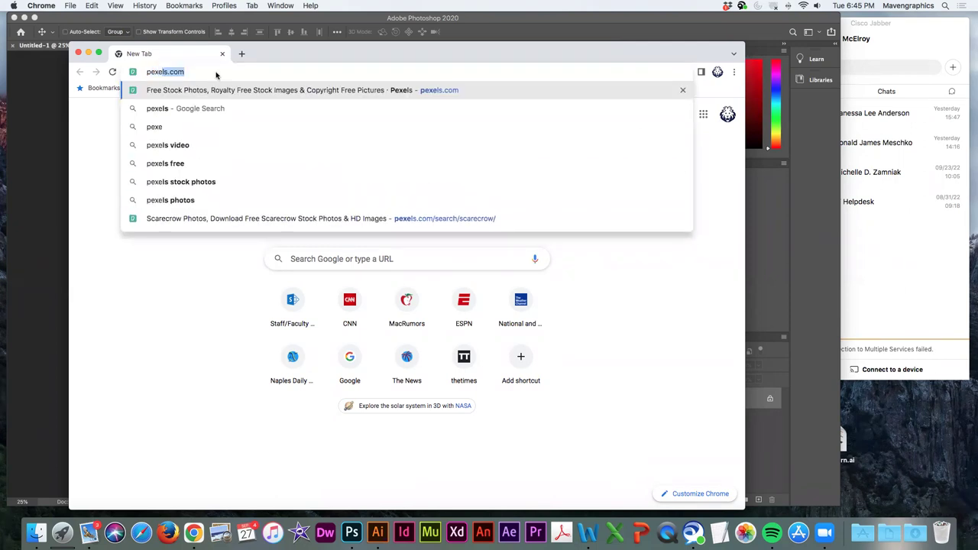
{"action": "key", "text": "Return"}
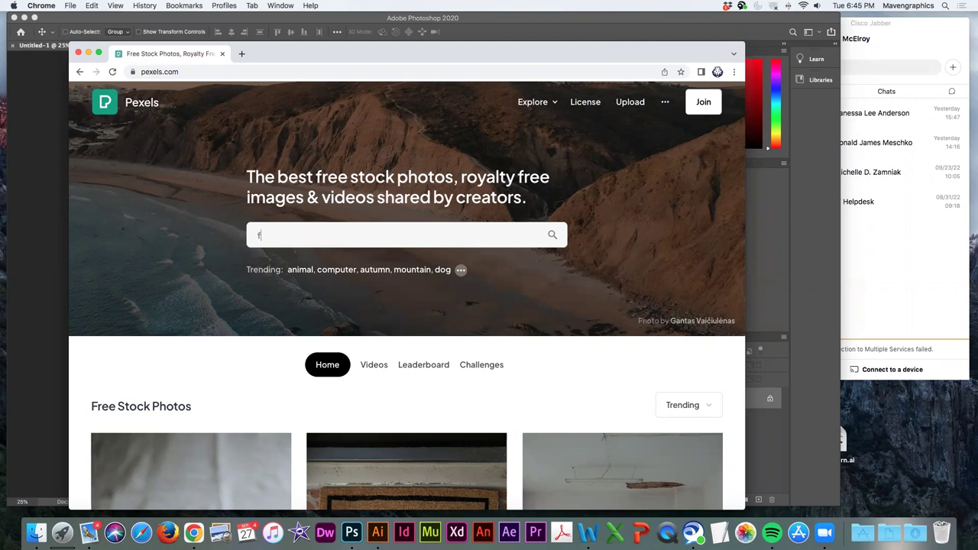
{"action": "type", "text": "fall"}
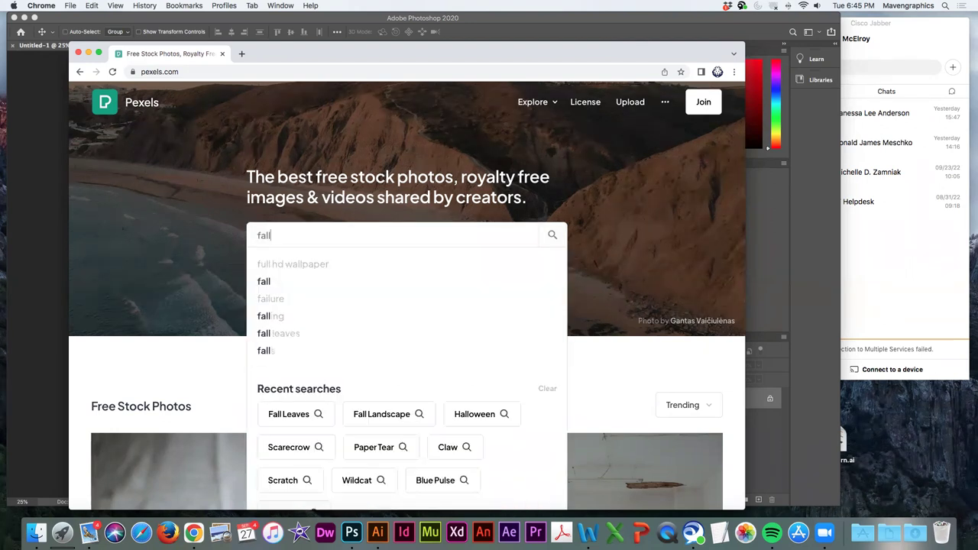
{"action": "type", "text": " land"}
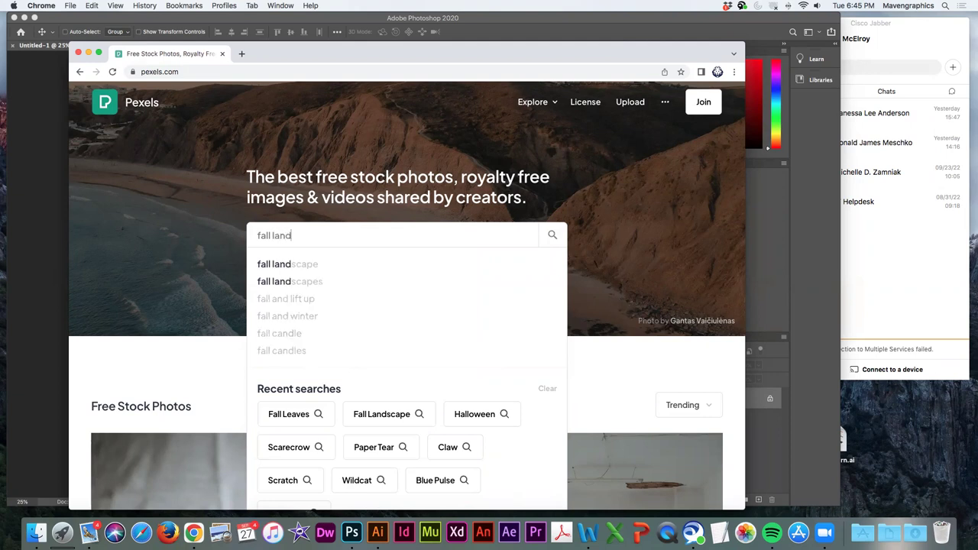
{"action": "left_click", "coordinate": [319, 281]}
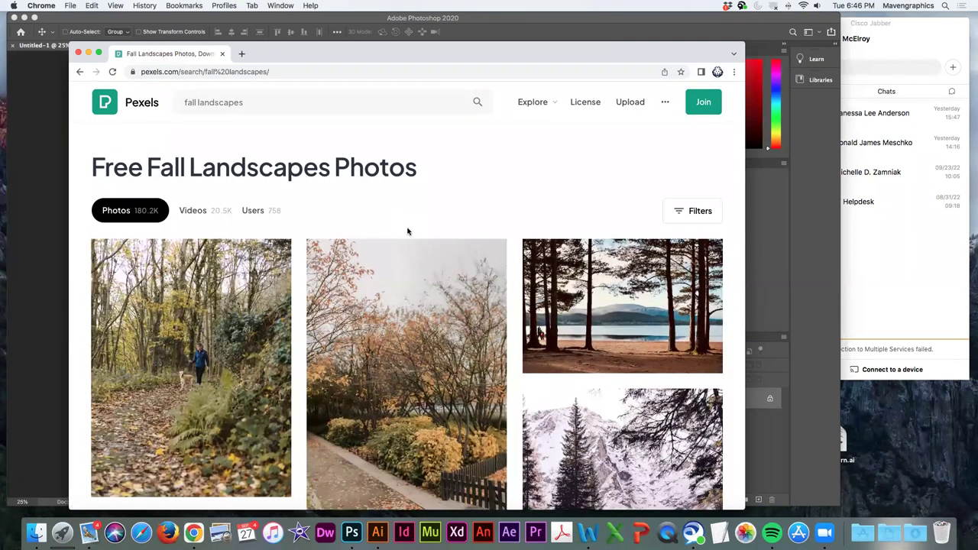
Step: Browse the fall landscape photos for a suitable autumn scene
{"action": "scroll", "coordinate": [410, 229], "scroll_direction": "down", "scroll_amount": 3}
{"action": "scroll", "coordinate": [409, 232], "scroll_direction": "down", "scroll_amount": 10}
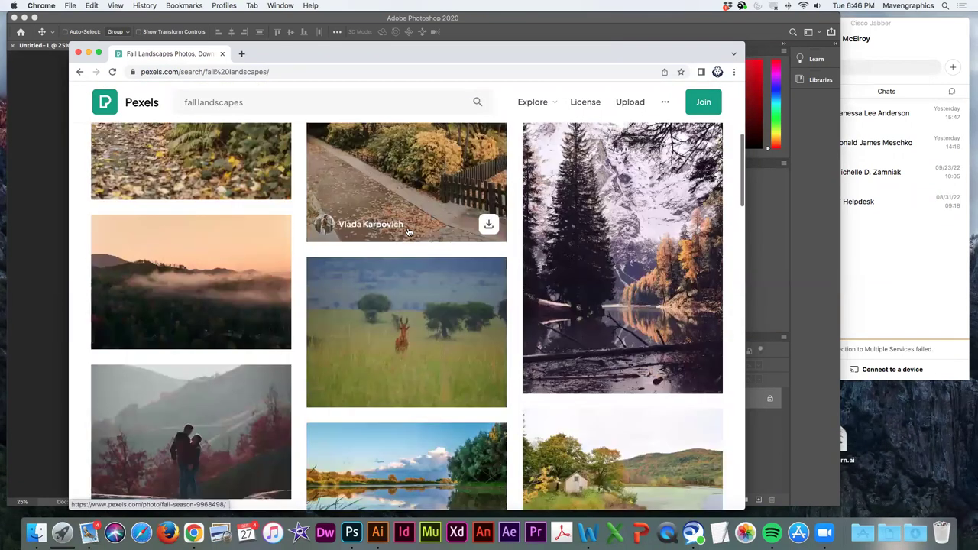
{"action": "scroll", "coordinate": [409, 232], "scroll_direction": "down", "scroll_amount": 10}
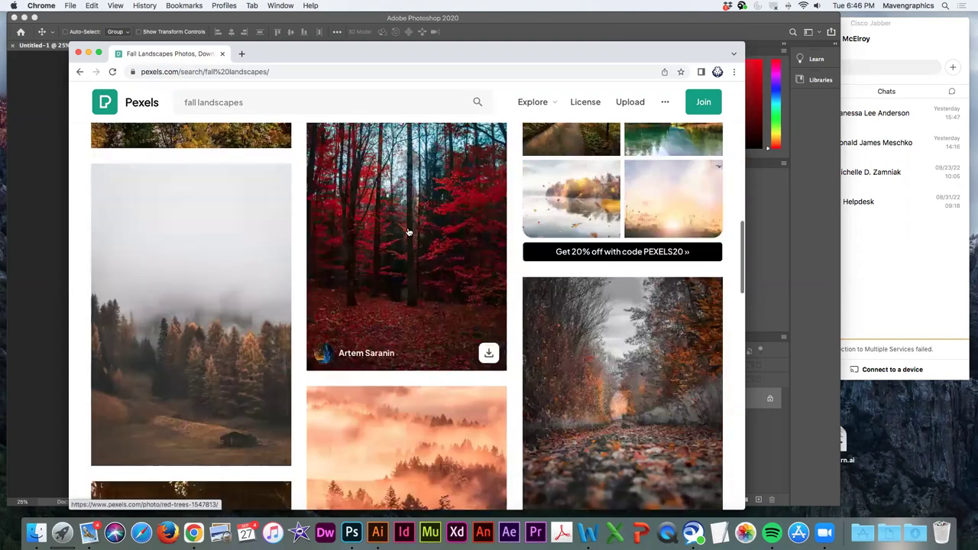
{"action": "scroll", "coordinate": [409, 232], "scroll_direction": "down", "scroll_amount": 9}
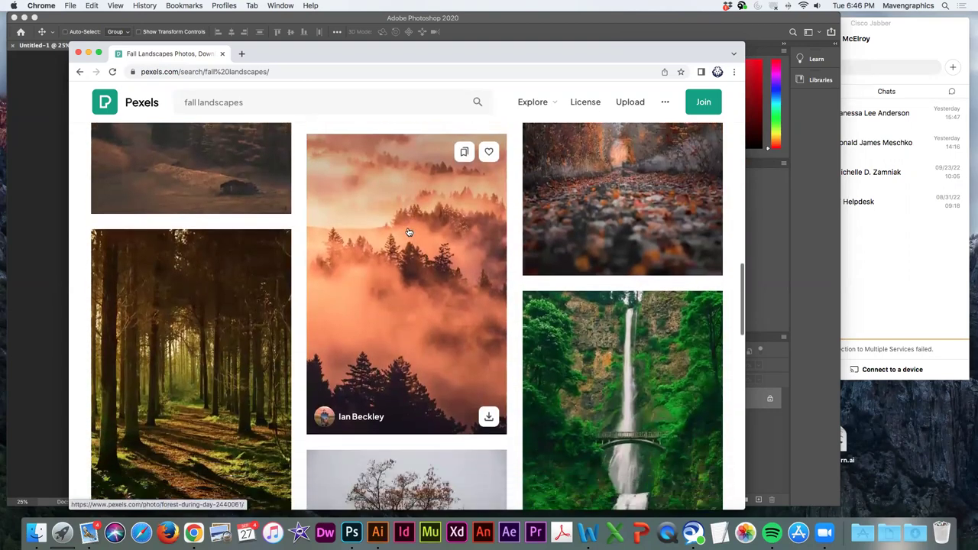
{"action": "scroll", "coordinate": [409, 231], "scroll_direction": "down", "scroll_amount": 4}
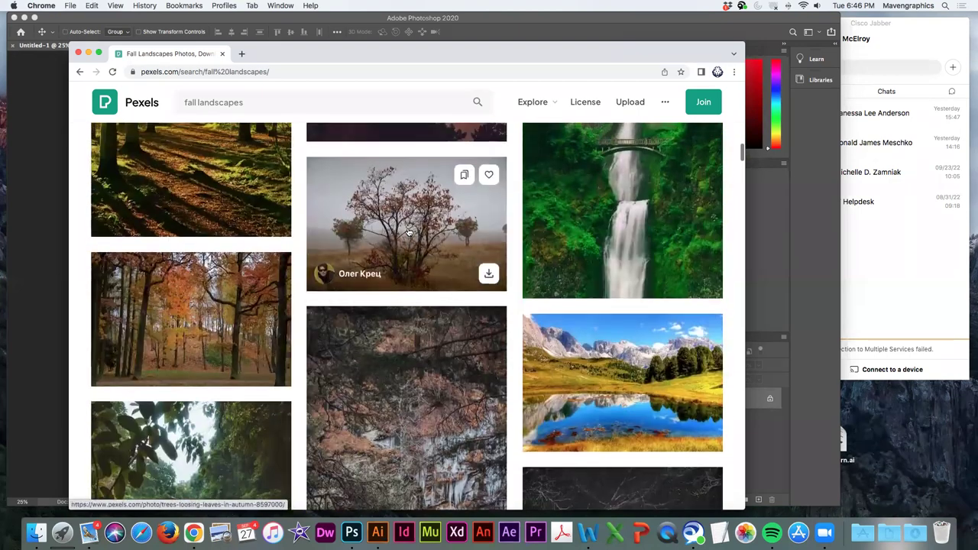
{"action": "scroll", "coordinate": [409, 231], "scroll_direction": "up", "scroll_amount": 10}
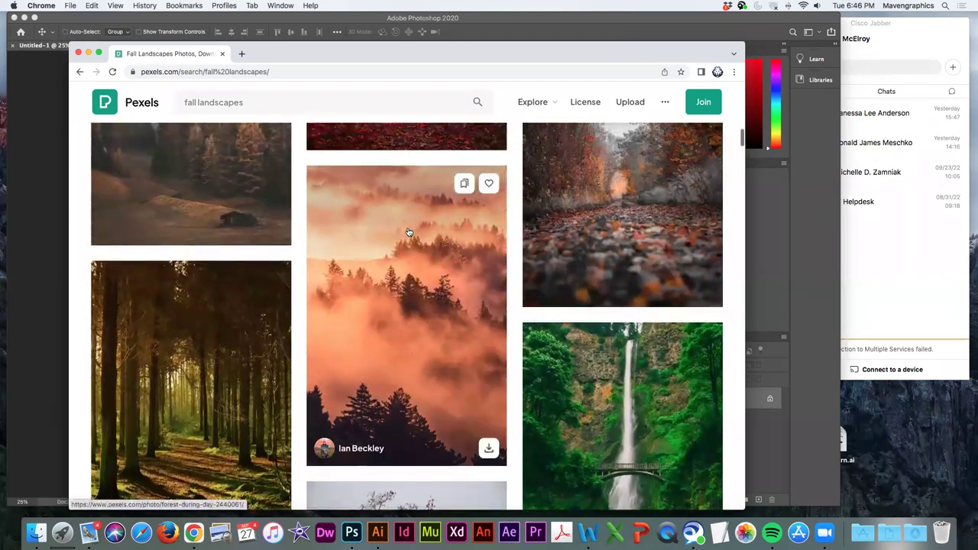
{"action": "scroll", "coordinate": [408, 232], "scroll_direction": "up", "scroll_amount": 10}
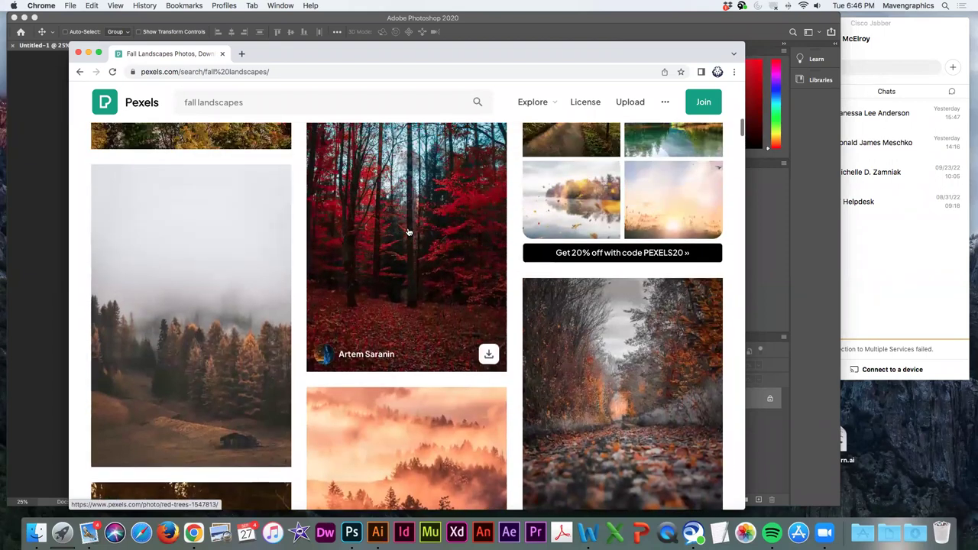
{"action": "scroll", "coordinate": [408, 232], "scroll_direction": "up", "scroll_amount": 10}
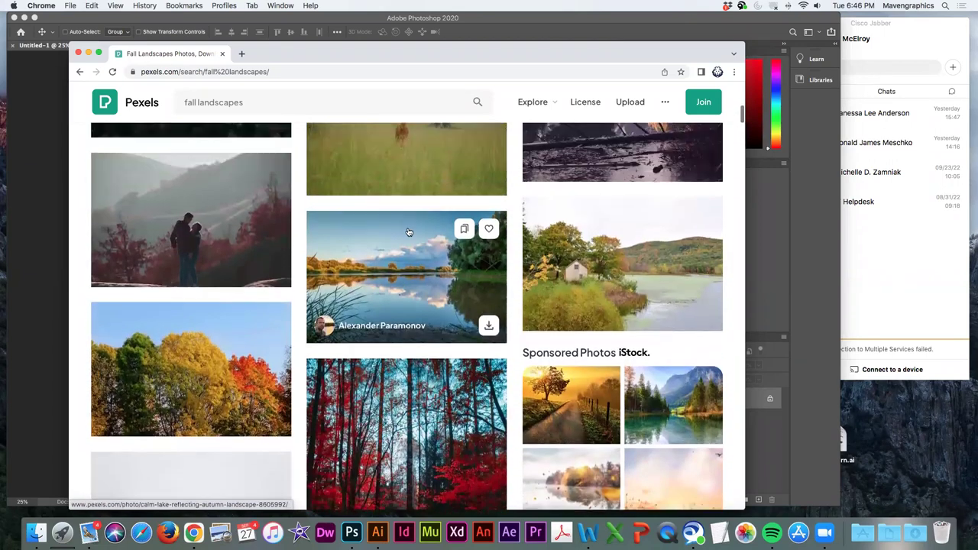
{"action": "scroll", "coordinate": [408, 231], "scroll_direction": "up", "scroll_amount": 5}
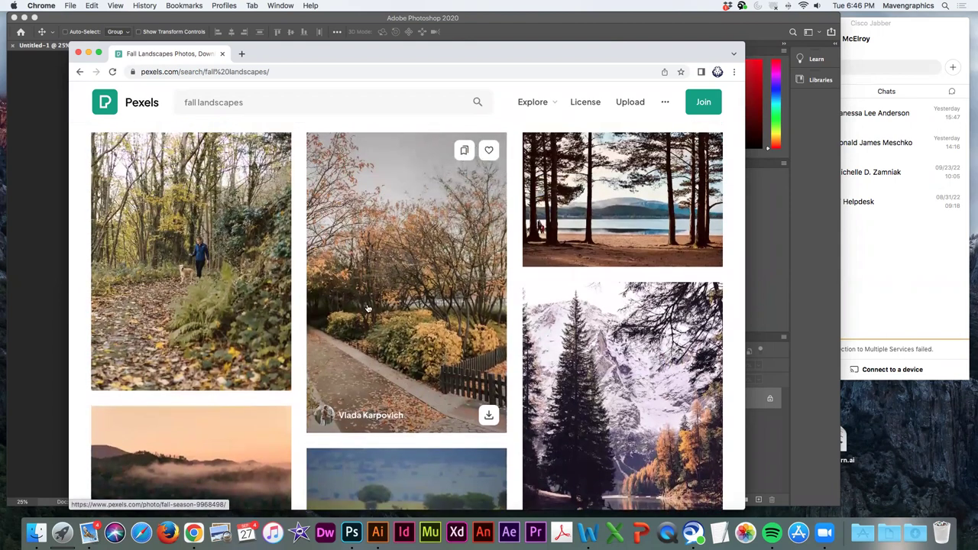
Step: Download the photo of the leaf-strewn path beside yellow bushes and a fence to the Desktop, and dismiss the thank-you pop-up
{"action": "scroll", "coordinate": [376, 329], "scroll_direction": "down", "scroll_amount": 1}
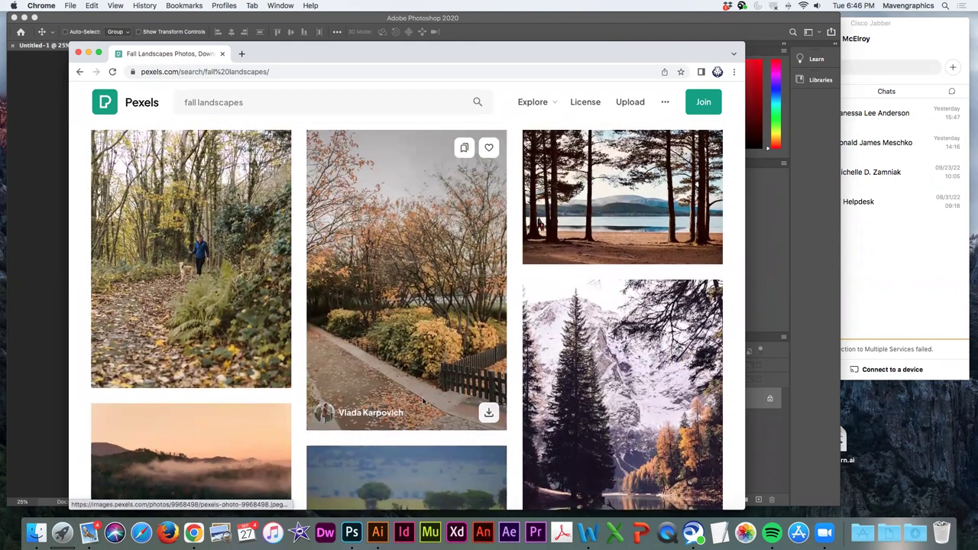
{"action": "left_click", "coordinate": [488, 412]}
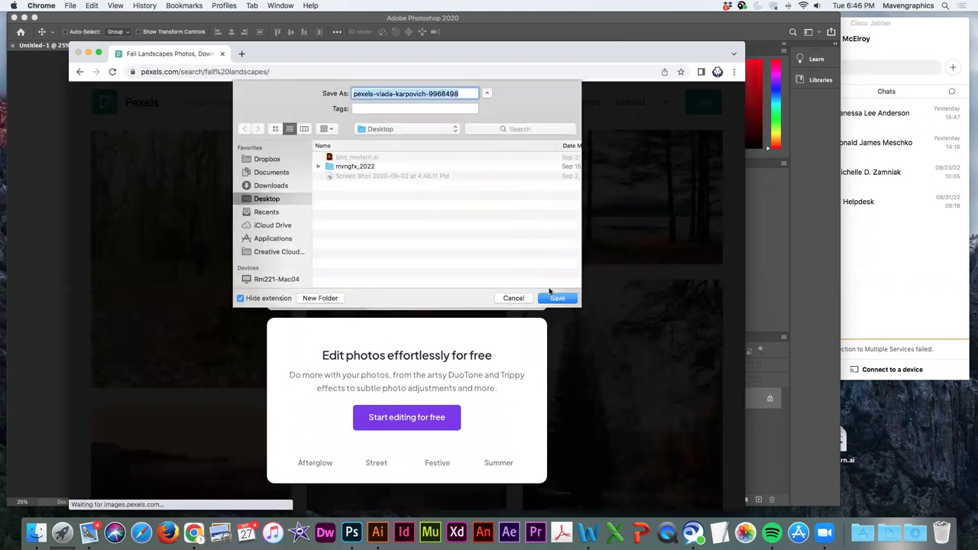
{"action": "left_click", "coordinate": [557, 297]}
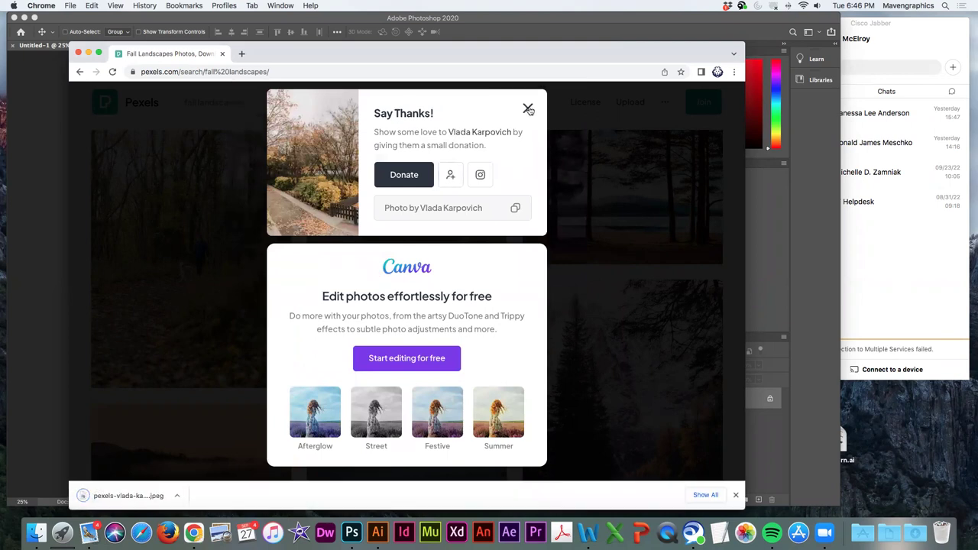
{"action": "left_click", "coordinate": [266, 371]}
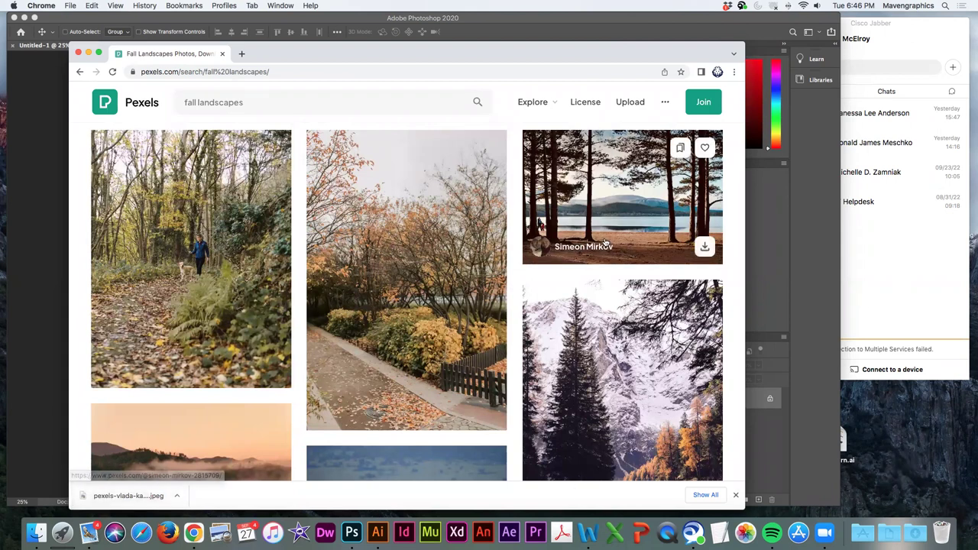
Step: Change the Pexels search to "fall leaves" and run it
{"action": "left_click", "coordinate": [251, 103]}
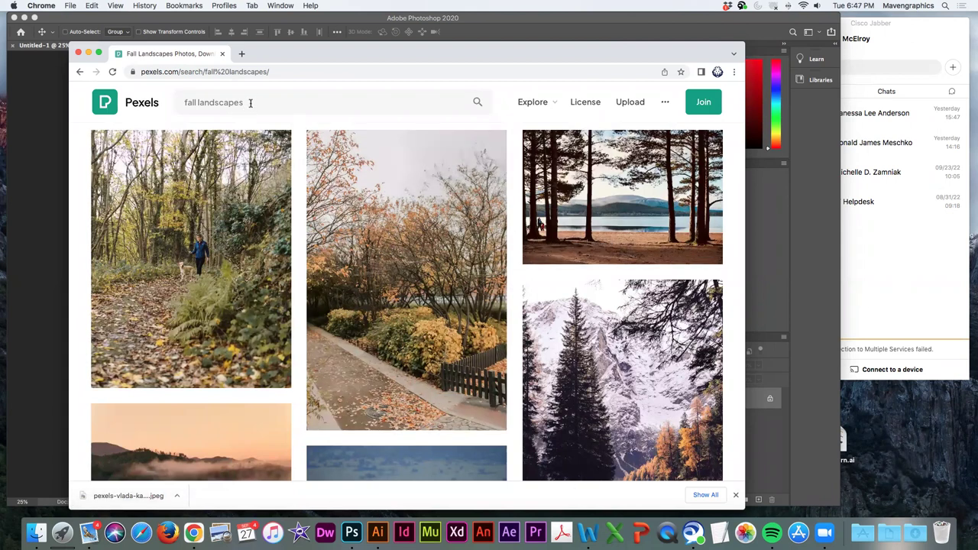
{"action": "left_click_drag", "start_coordinate": [243, 103], "coordinate": [201, 103]}
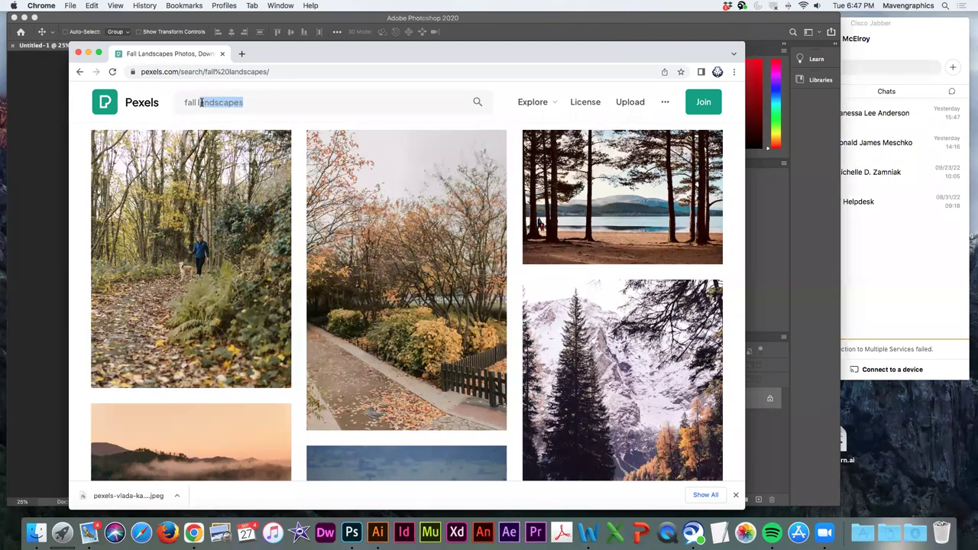
{"action": "type", "text": "eaves"}
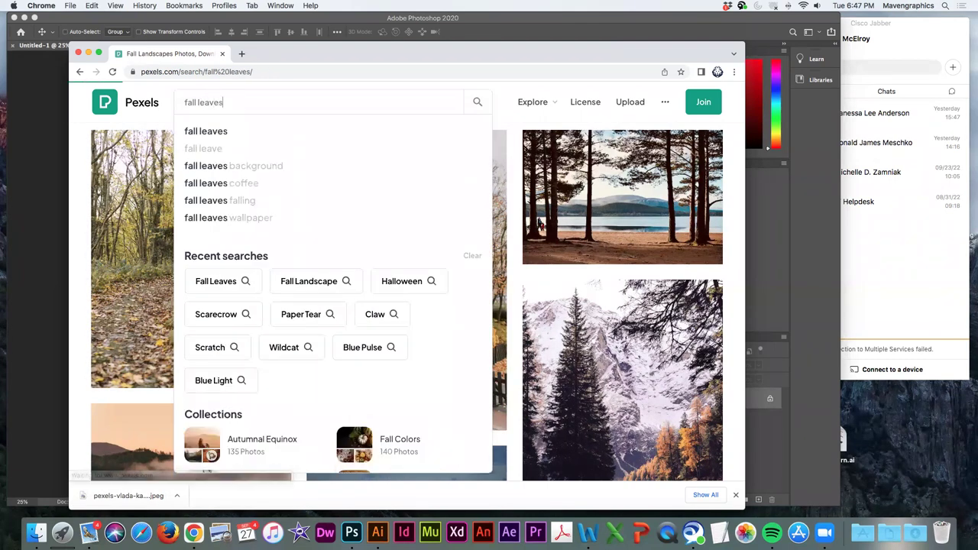
{"action": "key", "text": "Return"}
Step: Find the flat-lay photo with the mug, AUTUMN letter tiles and maple leaves, download it to the Desktop, and dismiss the thank-you pop-up
{"action": "scroll", "coordinate": [390, 327], "scroll_direction": "down", "scroll_amount": 3}
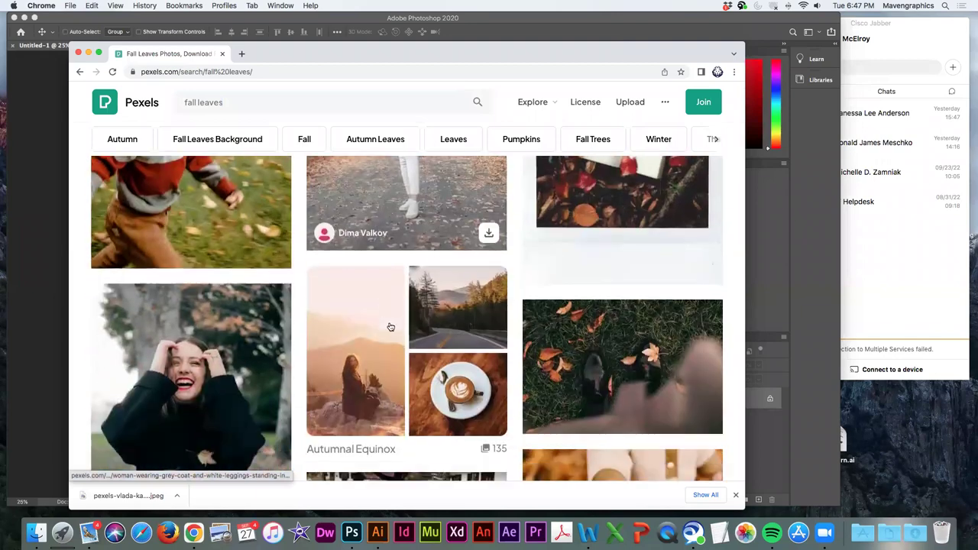
{"action": "scroll", "coordinate": [390, 327], "scroll_direction": "down", "scroll_amount": 8}
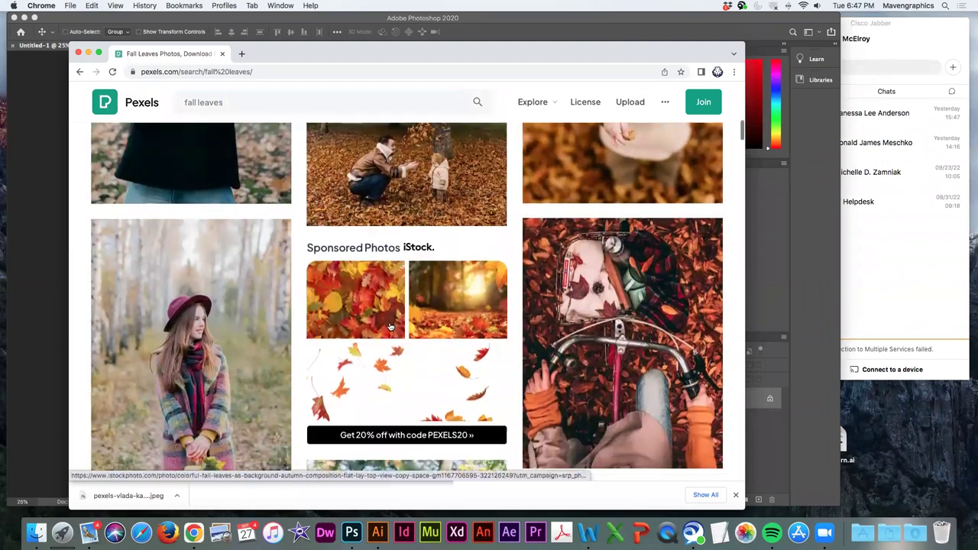
{"action": "scroll", "coordinate": [390, 327], "scroll_direction": "down", "scroll_amount": 10}
{"action": "scroll", "coordinate": [390, 327], "scroll_direction": "down", "scroll_amount": 10}
{"action": "scroll", "coordinate": [389, 327], "scroll_direction": "down", "scroll_amount": 6}
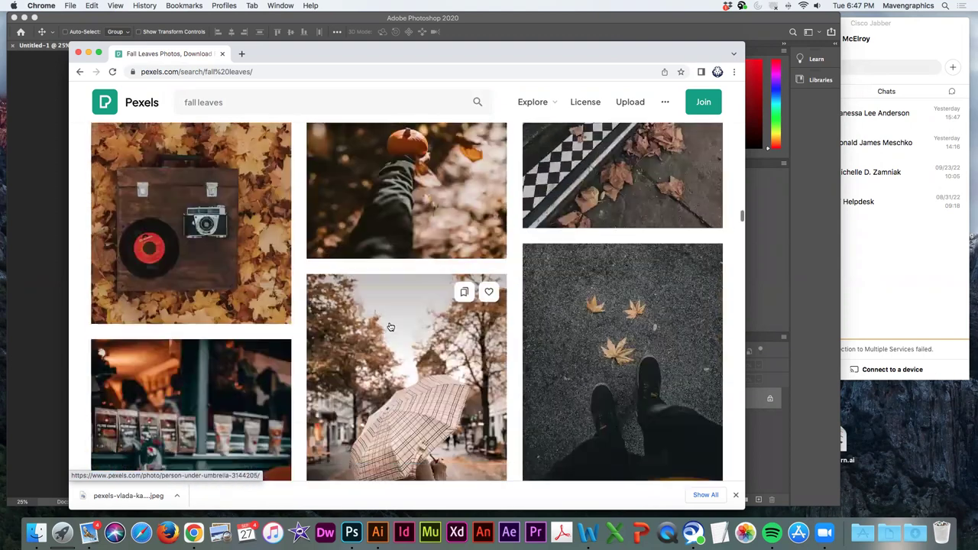
{"action": "scroll", "coordinate": [390, 327], "scroll_direction": "down", "scroll_amount": 8}
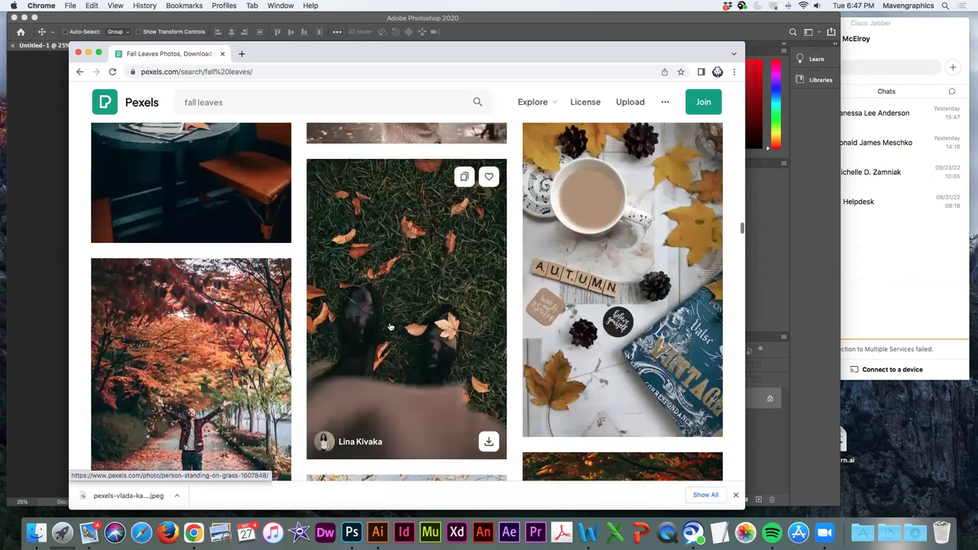
{"action": "scroll", "coordinate": [390, 327], "scroll_direction": "down", "scroll_amount": 1}
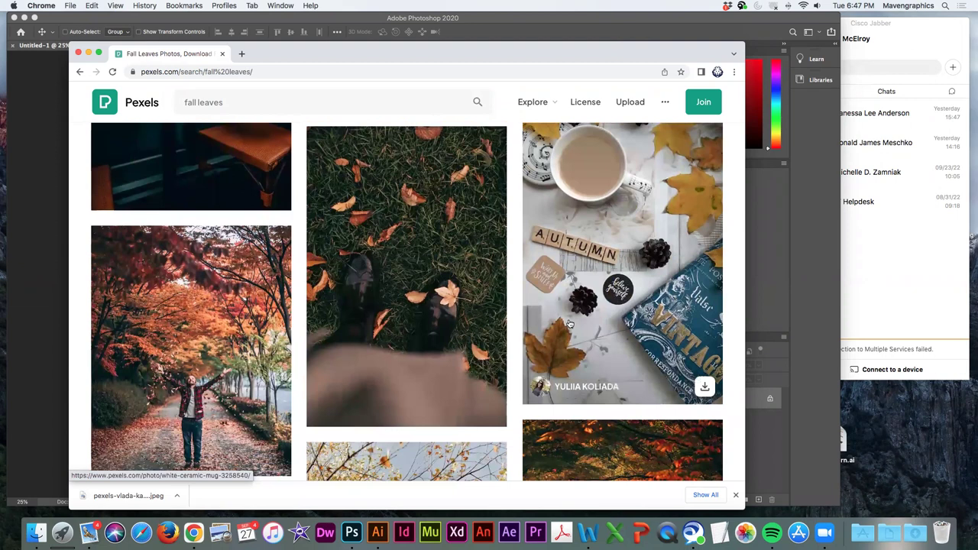
{"action": "left_click", "coordinate": [706, 388]}
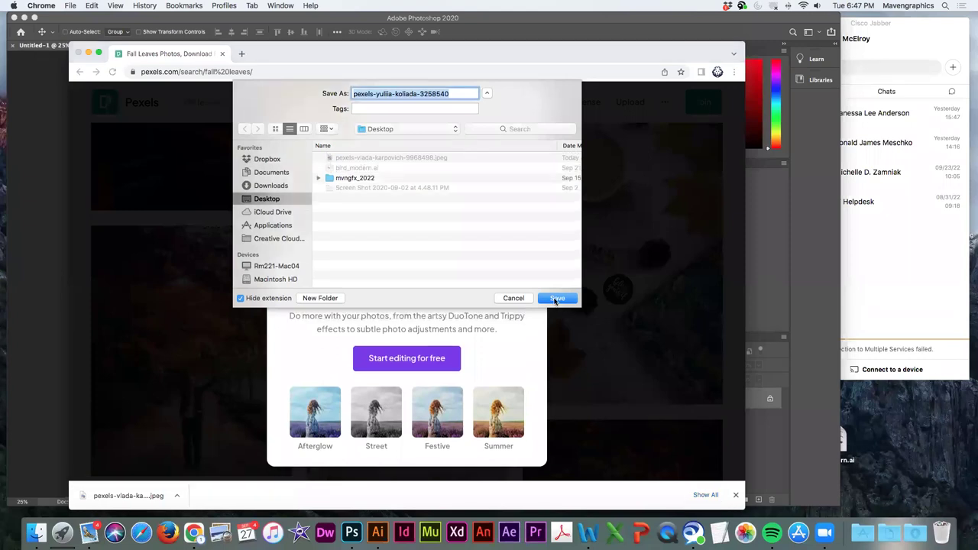
{"action": "left_click", "coordinate": [550, 295]}
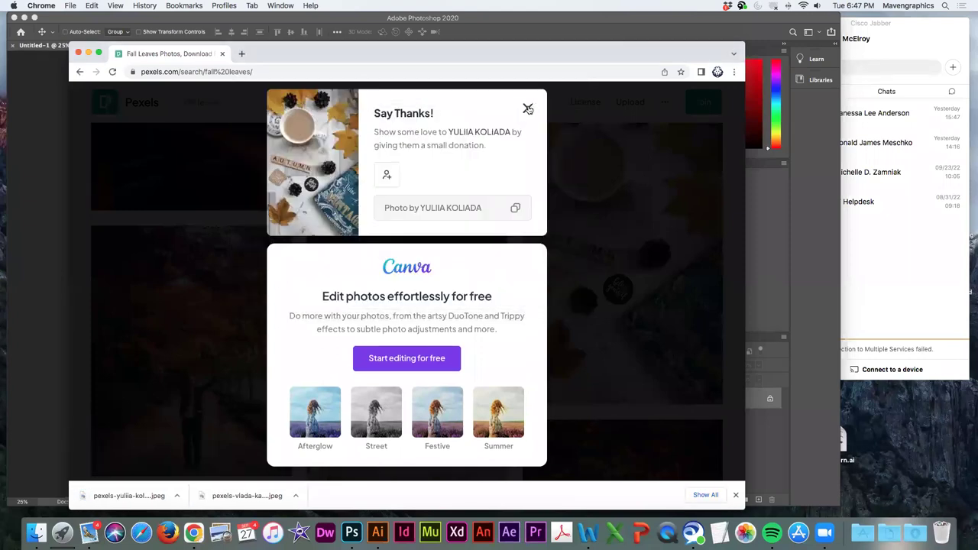
{"action": "left_click", "coordinate": [116, 382]}
Step: Minimize the Cisco Jabber window to uncover the downloaded files on the desktop
{"action": "left_click", "coordinate": [910, 52]}
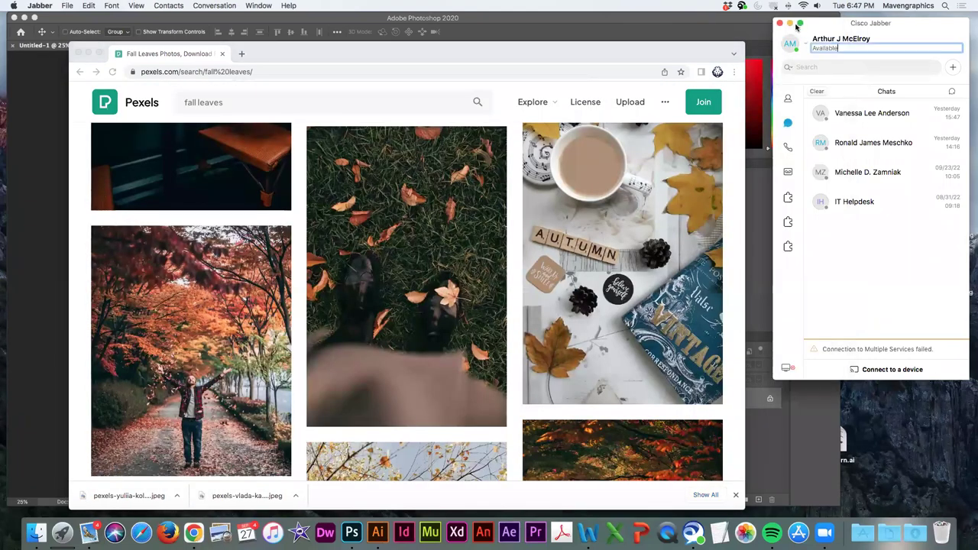
{"action": "left_click", "coordinate": [790, 24]}
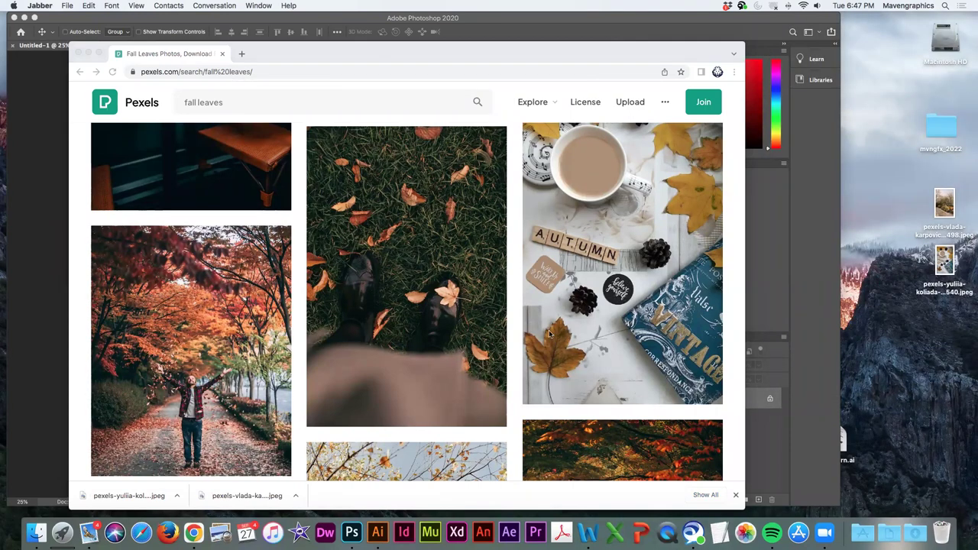
Step: Change the Pexels search to "scarecrow" and run it
{"action": "left_click", "coordinate": [226, 103]}
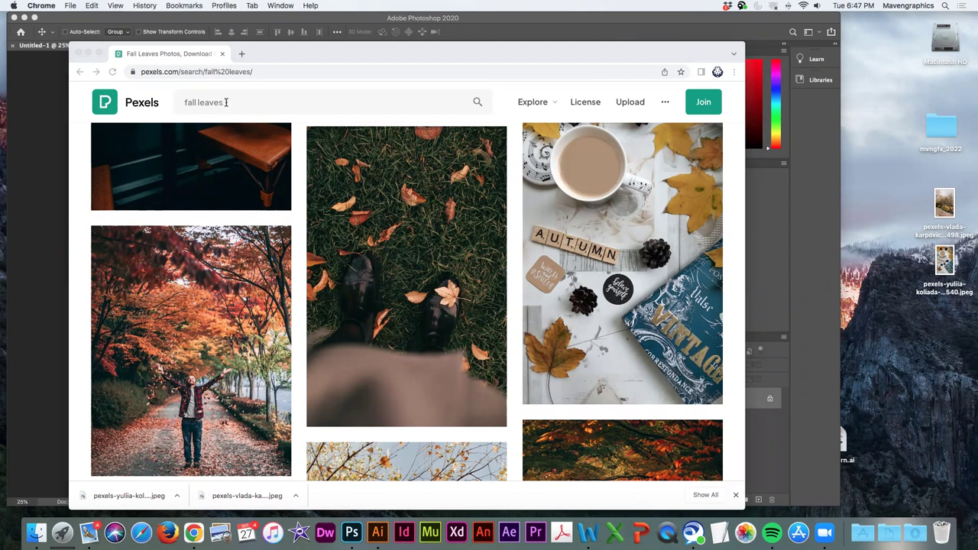
{"action": "left_click_drag", "start_coordinate": [225, 101], "coordinate": [185, 103]}
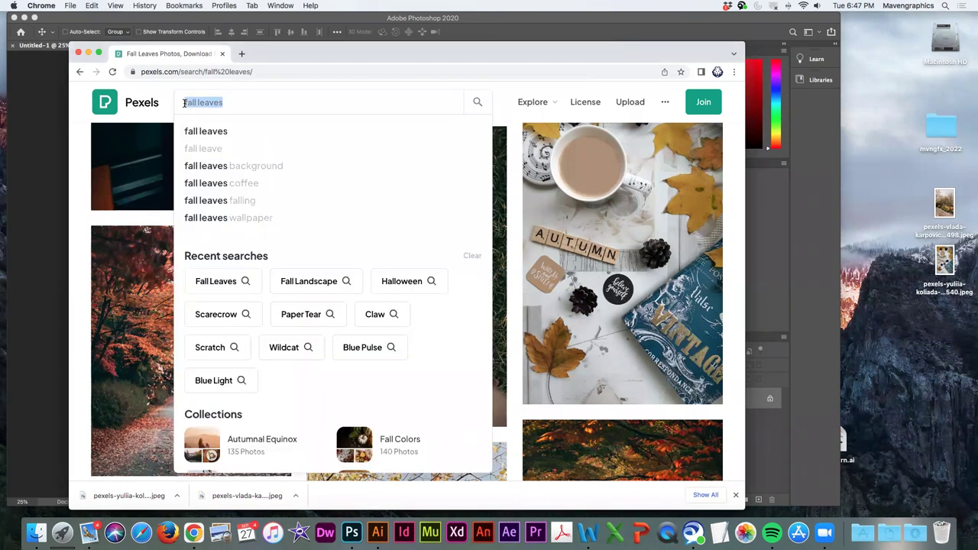
{"action": "type", "text": "scarecrow"}
{"action": "key", "text": "Return"}
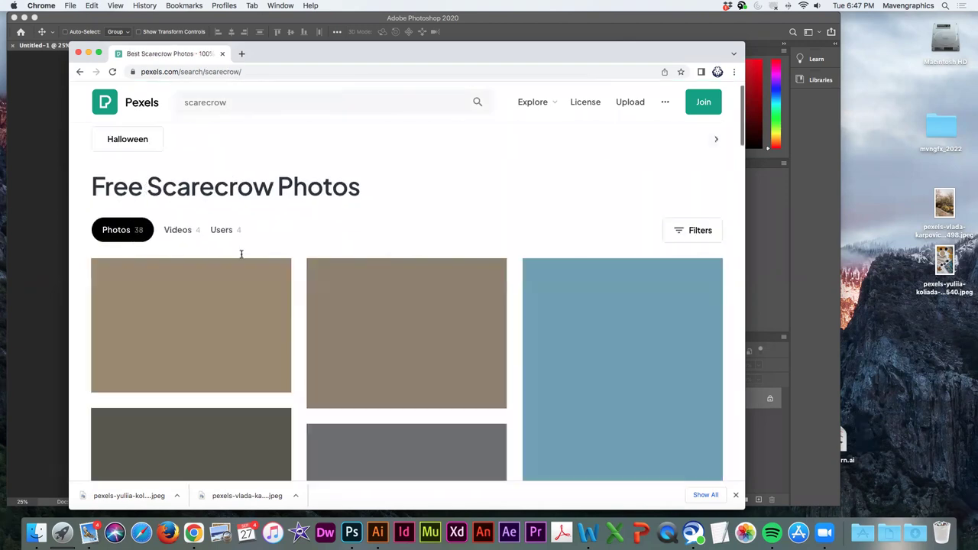
Step: Download the photo of the scarecrow with the flowerpot hat to the Desktop, and close the thank-you pop-up and the browser window
{"action": "scroll", "coordinate": [312, 335], "scroll_direction": "down", "scroll_amount": 5}
{"action": "scroll", "coordinate": [313, 334], "scroll_direction": "down", "scroll_amount": 10}
{"action": "scroll", "coordinate": [313, 335], "scroll_direction": "down", "scroll_amount": 10}
{"action": "scroll", "coordinate": [313, 334], "scroll_direction": "down", "scroll_amount": 10}
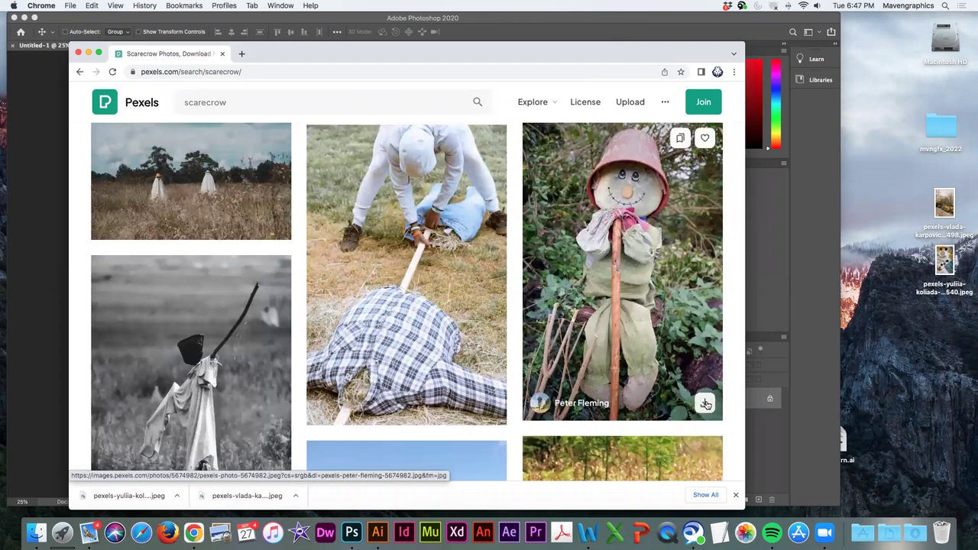
{"action": "left_click", "coordinate": [706, 405]}
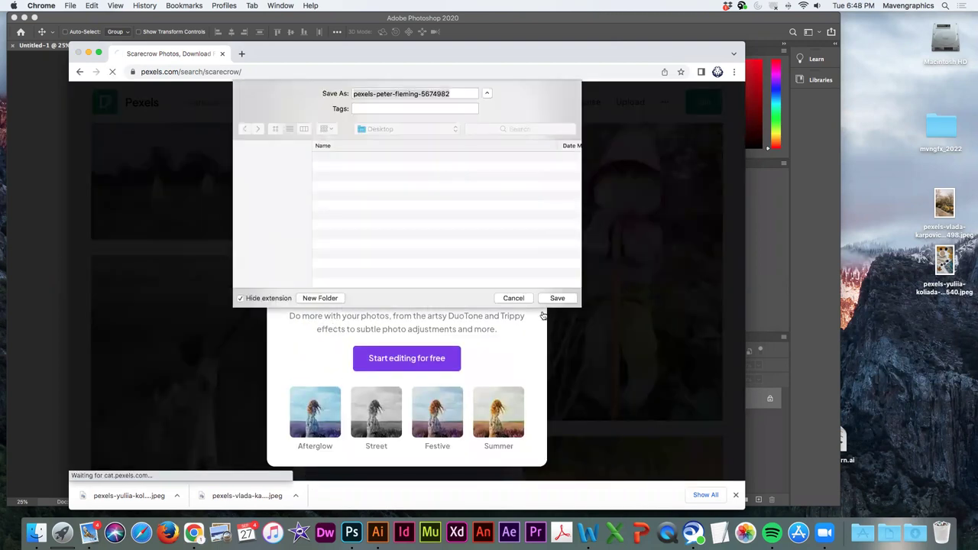
{"action": "key", "text": "Return"}
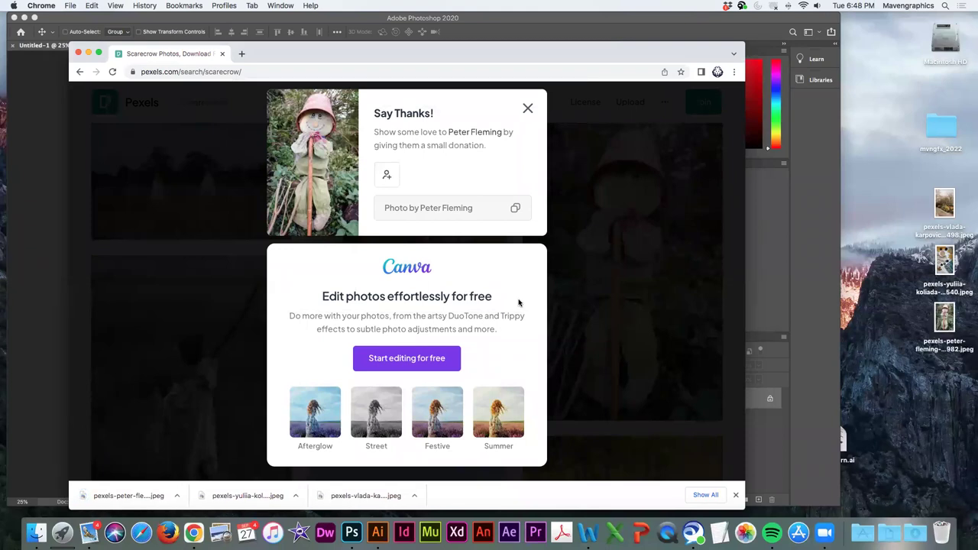
{"action": "left_click", "coordinate": [527, 109]}
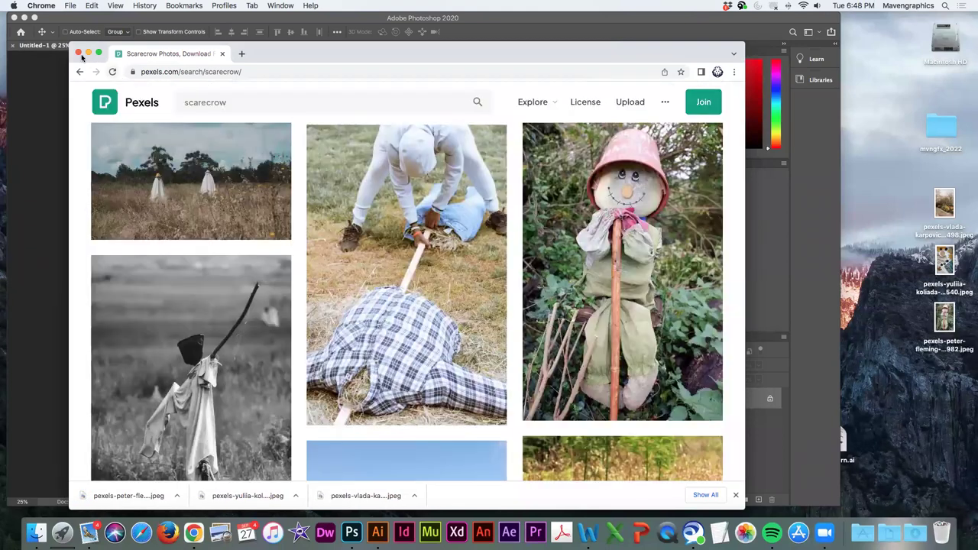
{"action": "left_click", "coordinate": [79, 53]}
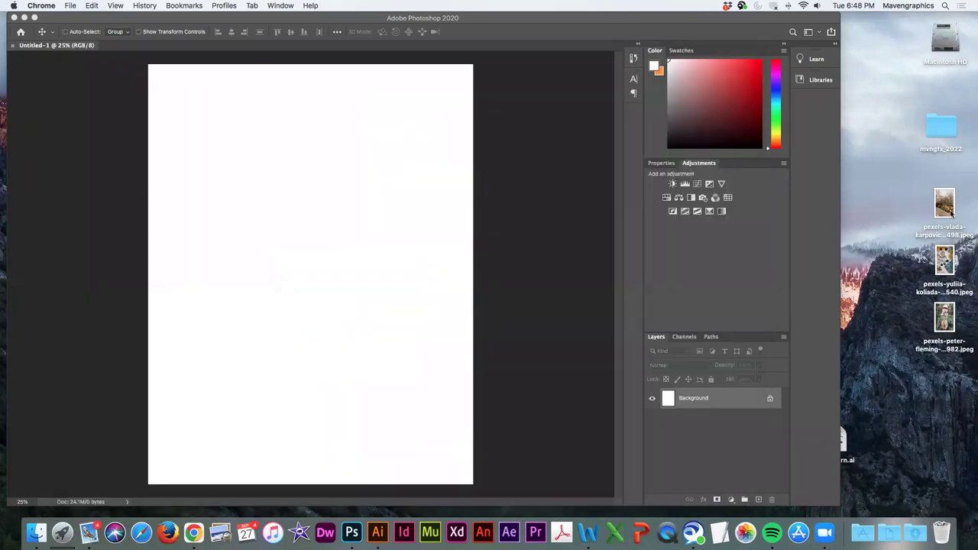
Step: Preview the downloaded scarecrow photo from the desktop and close the preview
{"action": "left_click", "coordinate": [946, 317]}
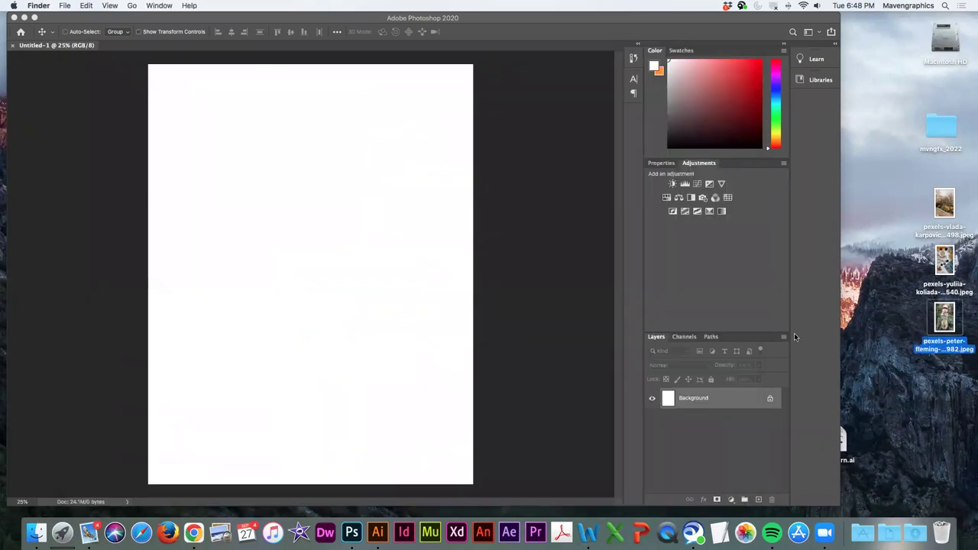
{"action": "key", "text": "space"}
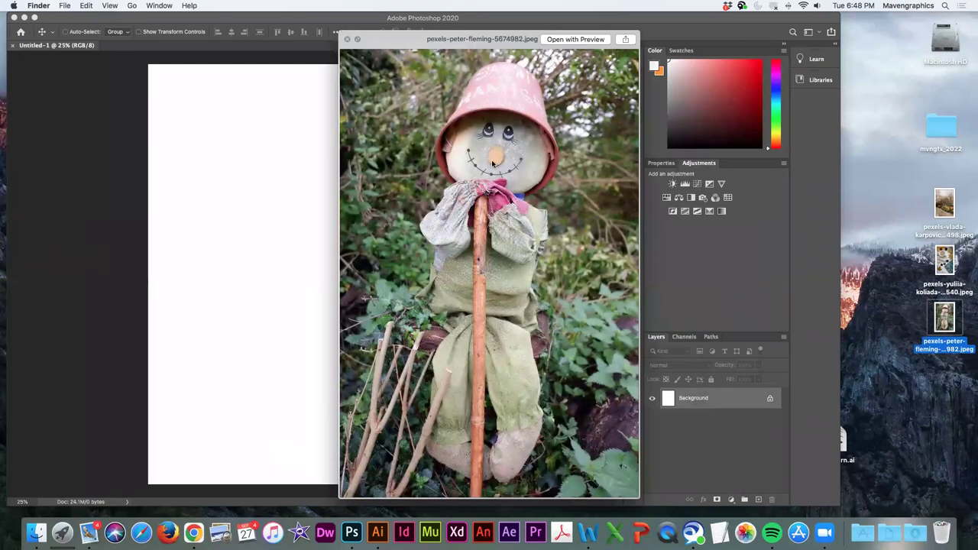
{"action": "left_click", "coordinate": [346, 39]}
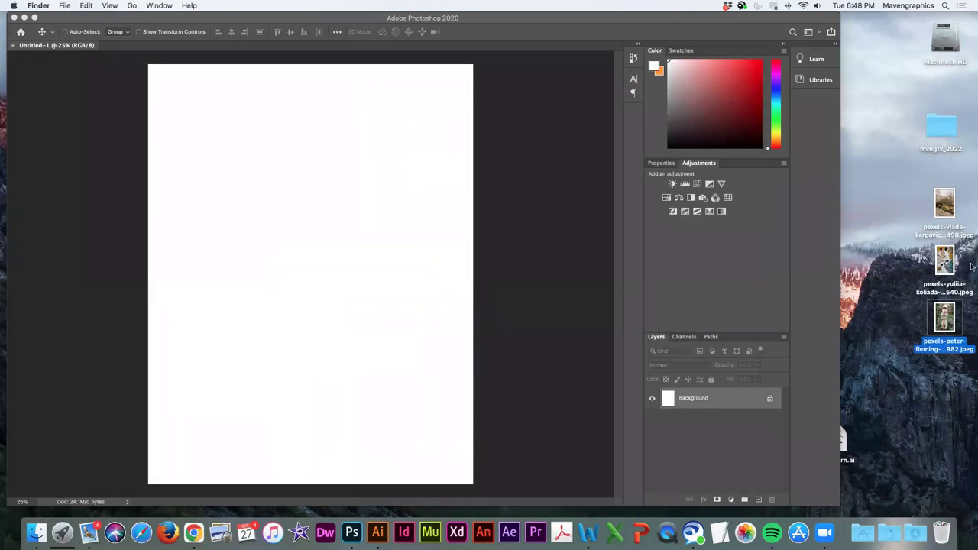
Step: Open the downloaded leaf-strewn path photo in Photoshop and show its Image Size dimensions in inches
{"action": "left_click", "coordinate": [945, 204]}
{"action": "left_click_drag", "start_coordinate": [946, 204], "coordinate": [350, 532]}
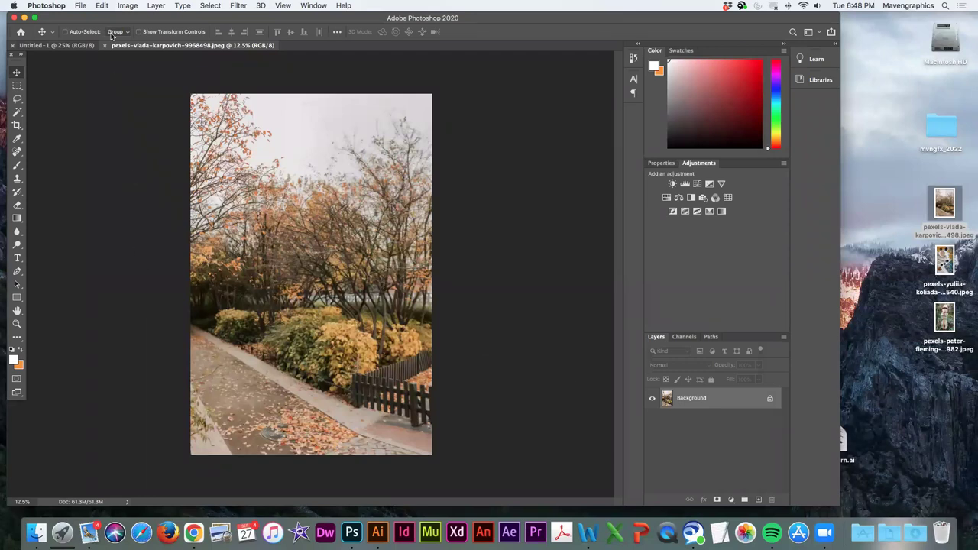
{"action": "left_click", "coordinate": [128, 6]}
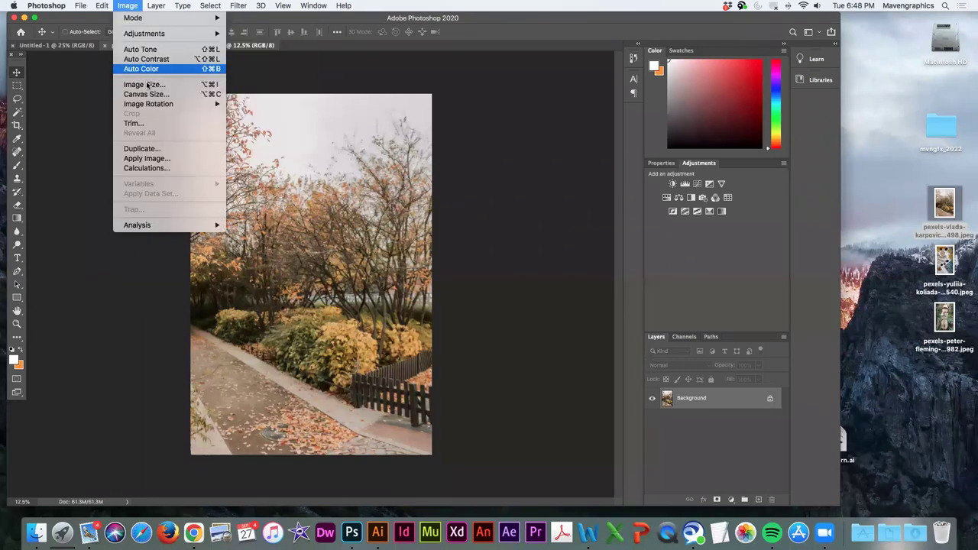
{"action": "key", "text": "Escape"}
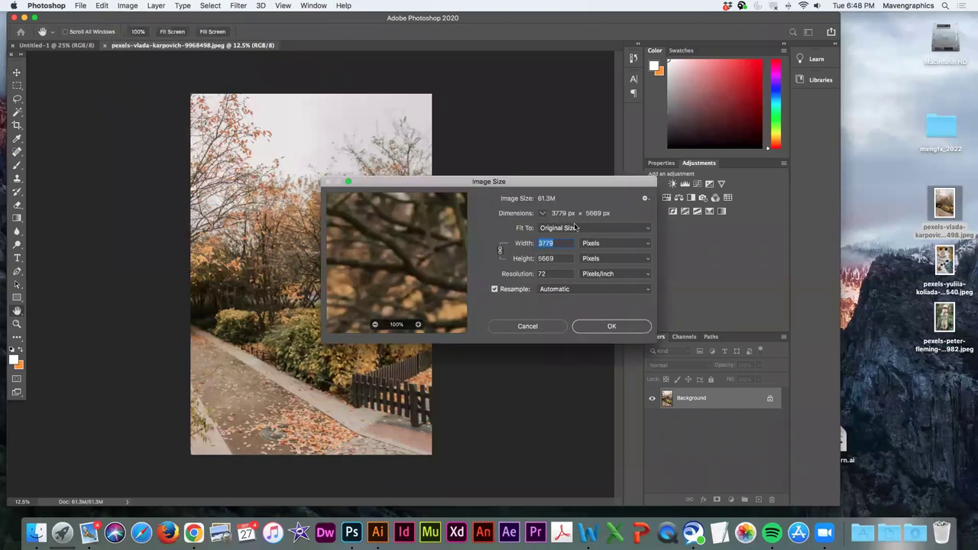
{"action": "left_click", "coordinate": [600, 245]}
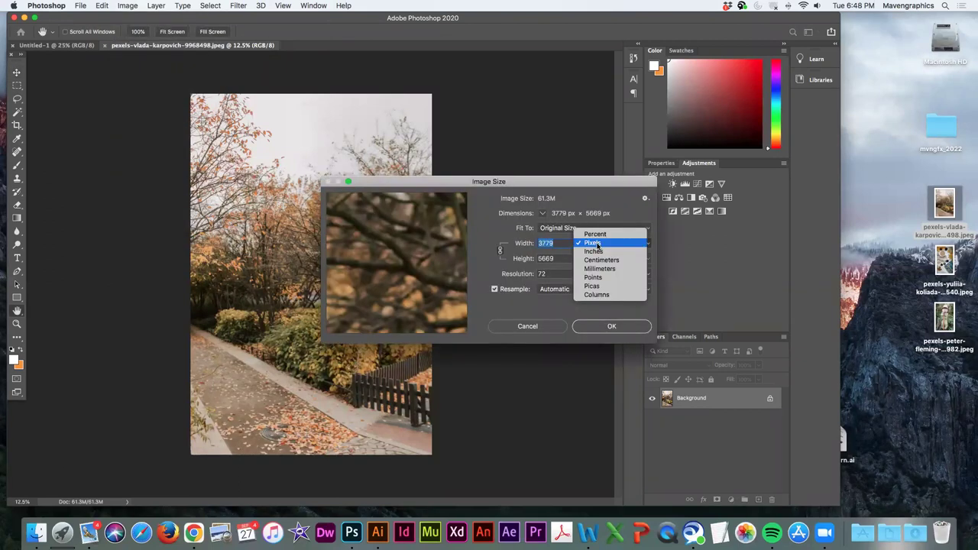
{"action": "left_click", "coordinate": [596, 253]}
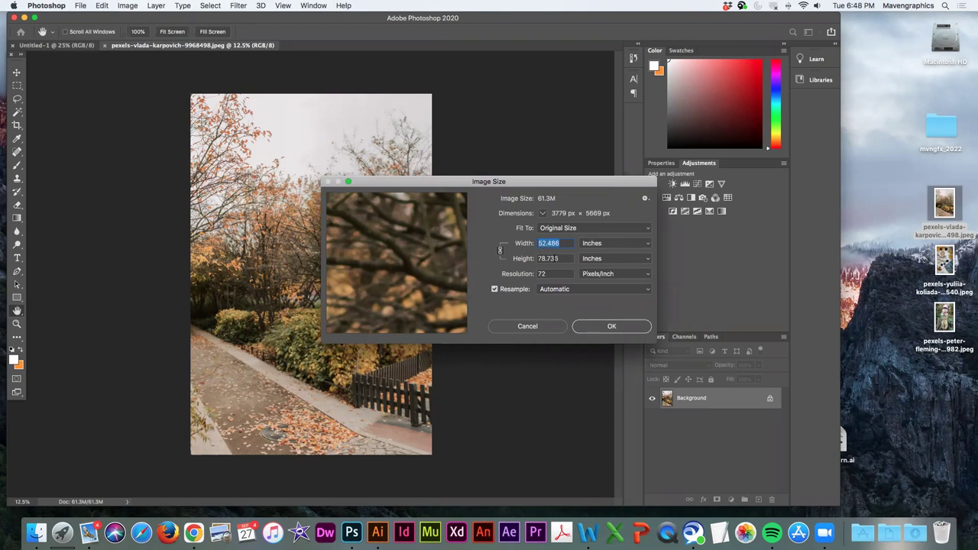
Step: Try a resolution of 300 pixels/inch with resampling on, and set it back to 72
{"action": "left_click", "coordinate": [542, 274]}
{"action": "type", "text": "3"}
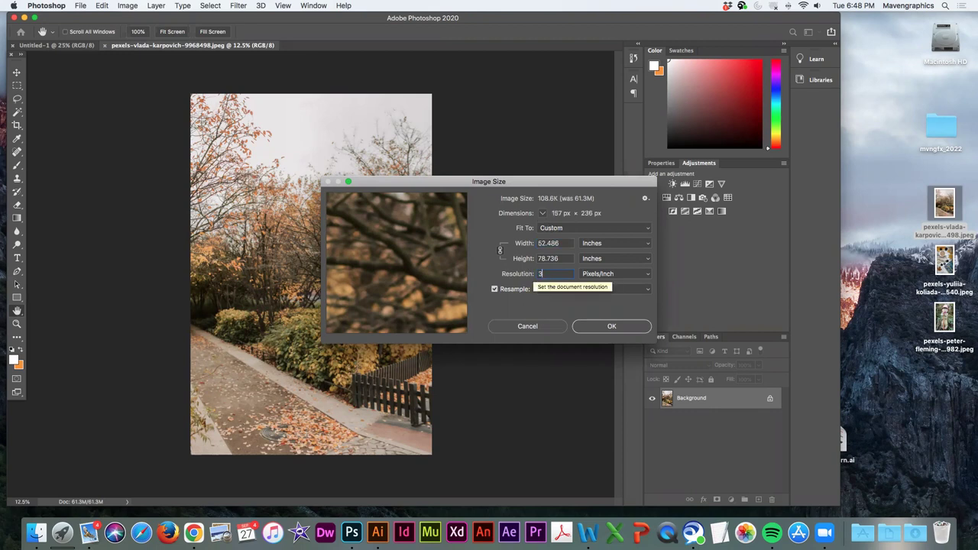
{"action": "type", "text": "00"}
{"action": "left_click", "coordinate": [500, 250]}
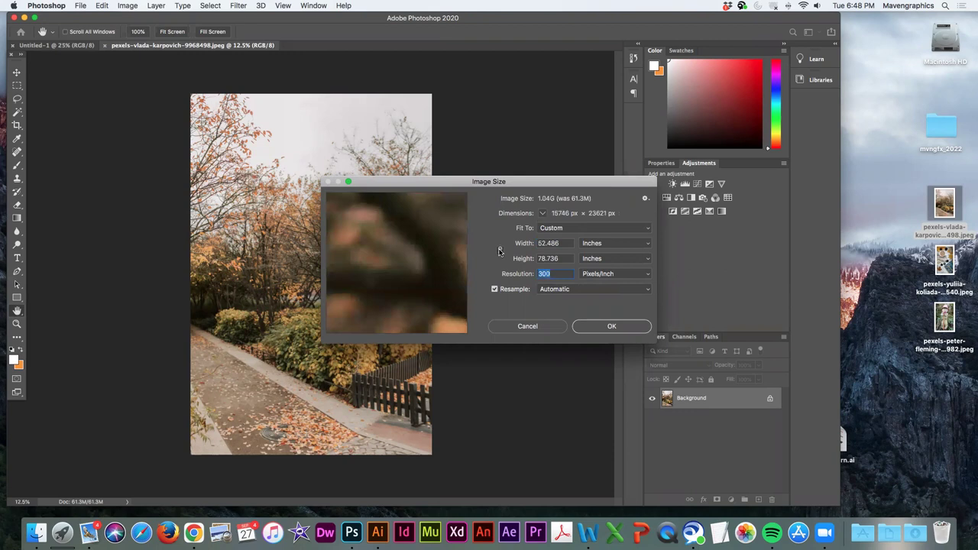
{"action": "type", "text": "72"}
{"action": "left_click", "coordinate": [495, 289]}
{"action": "left_click", "coordinate": [494, 289]}
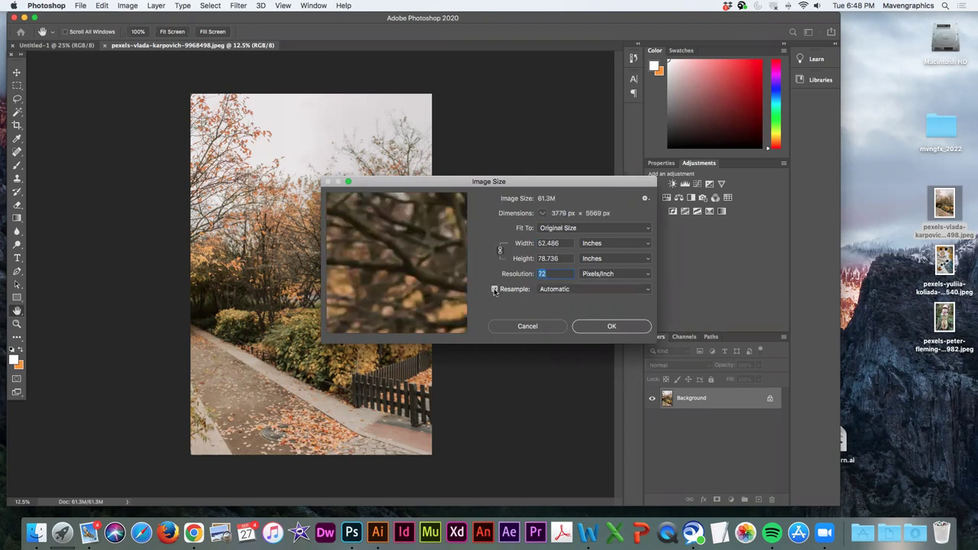
{"action": "left_click", "coordinate": [500, 250]}
{"action": "left_click", "coordinate": [500, 252]}
Step: Turn off resampling, set the path photo's resolution to 300 pixels/inch, and apply the image size
{"action": "left_click", "coordinate": [494, 289]}
{"action": "type", "text": "300"}
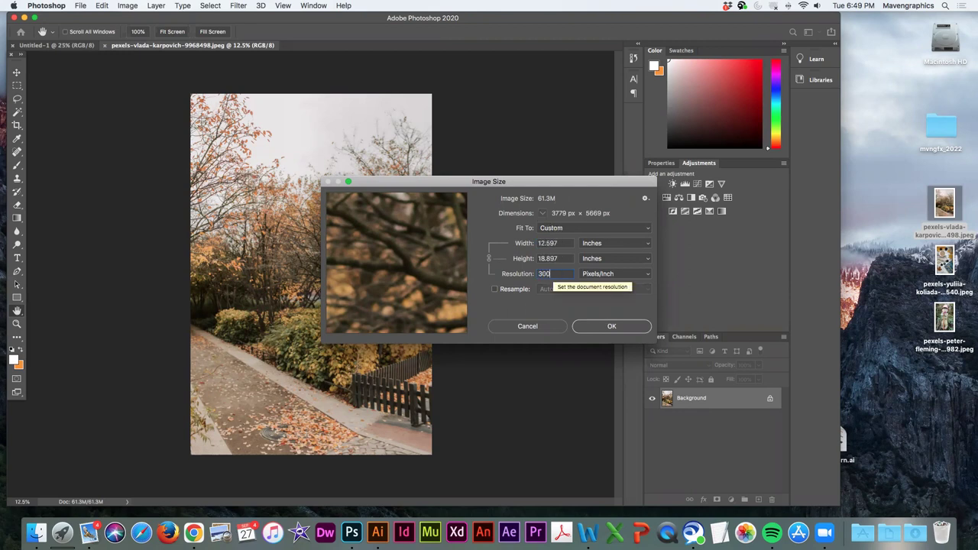
{"action": "key", "text": "Down"}
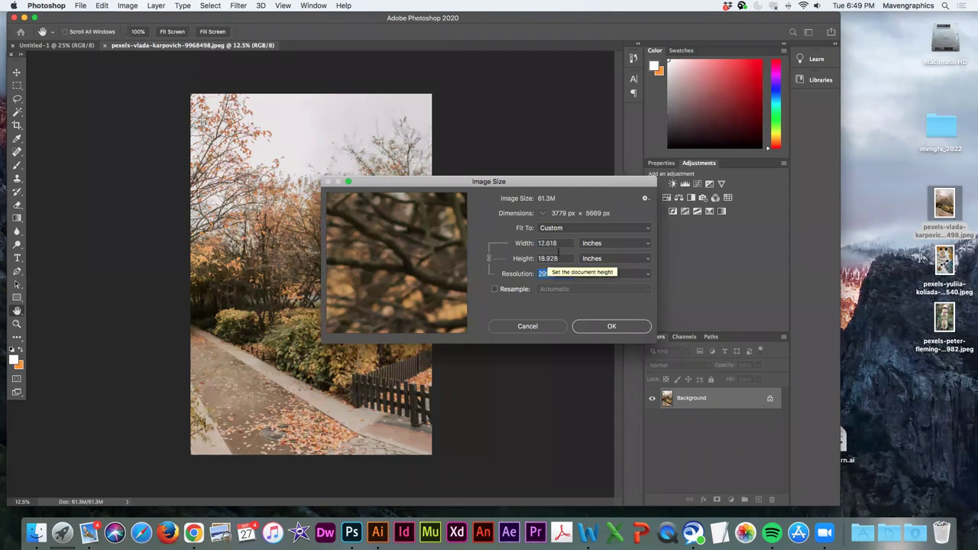
{"action": "left_click", "coordinate": [606, 328]}
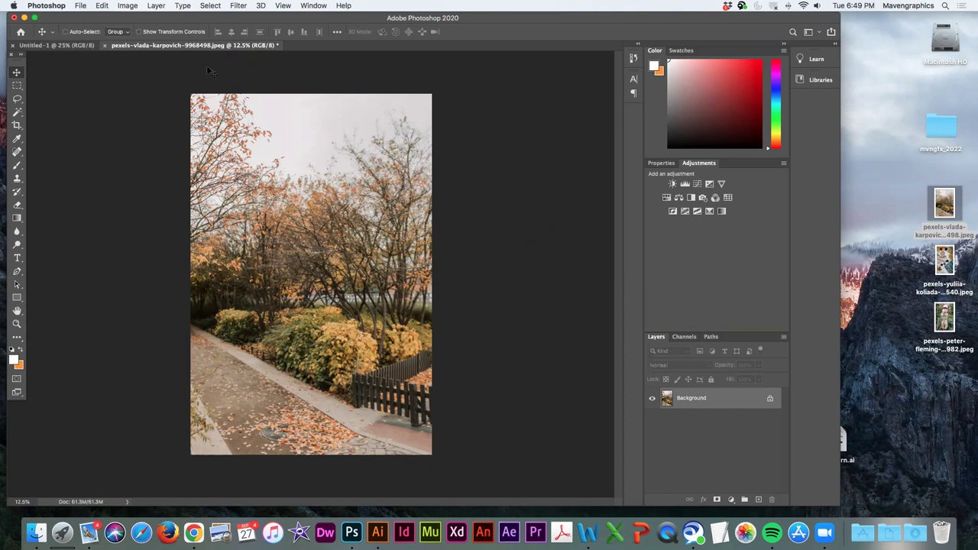
Step: Examine the individual pixels among the photo's branches at 3200% magnification
{"action": "key", "text": "super"}
{"action": "key", "text": "super+equal"}
{"action": "key", "text": "super+equal"}
{"action": "key", "text": "super+equal"}
{"action": "key", "text": "super+equal"}
{"action": "key", "text": "super+equal"}
{"action": "key", "text": "super+equal"}
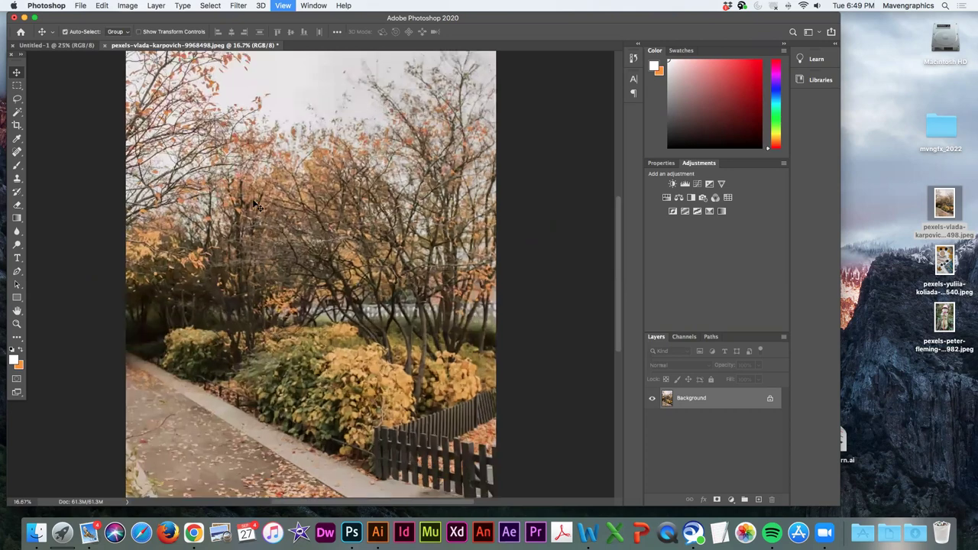
{"action": "key", "text": "super+equal"}
{"action": "key", "text": "super+equal"}
{"action": "key", "text": "super+equal"}
{"action": "key", "text": "super+equal"}
{"action": "key", "text": "super+equal"}
{"action": "key", "text": "super+equal"}
{"action": "key", "text": "super+equal"}
{"action": "key", "text": "super+equal"}
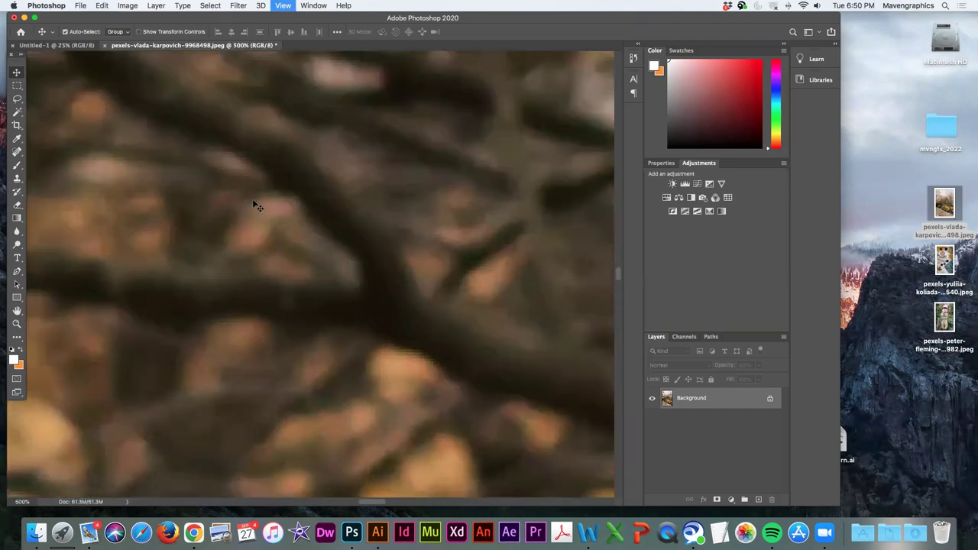
{"action": "key", "text": "super+equal"}
{"action": "key", "text": "super+equal"}
{"action": "key", "text": "super+equal"}
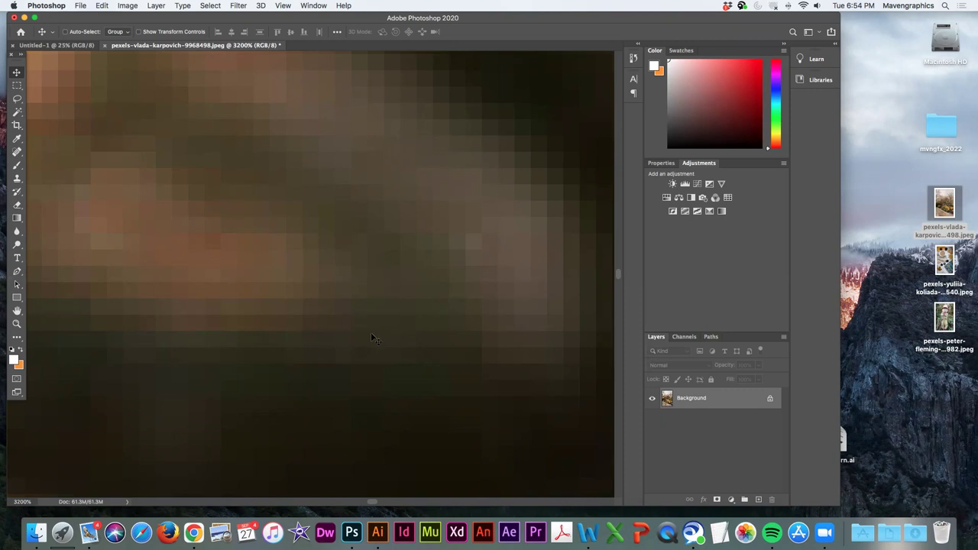
{"action": "scroll", "coordinate": [374, 336], "scroll_direction": "right", "scroll_amount": 1}
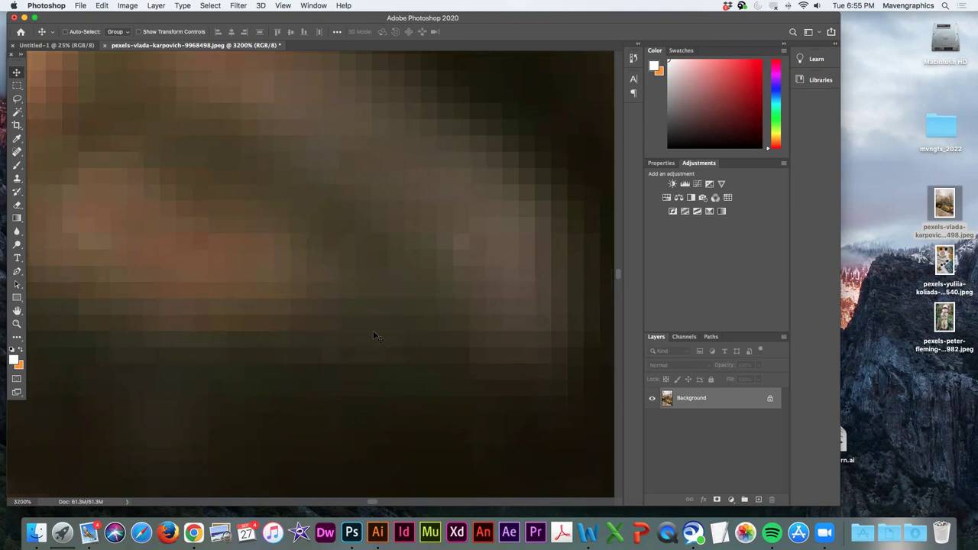
Step: Return the view to the whole path photo at 12.5% magnification
{"action": "key", "text": "super+minus"}
{"action": "key", "text": "super+minus"}
{"action": "key", "text": "super+minus"}
{"action": "key", "text": "super+minus"}
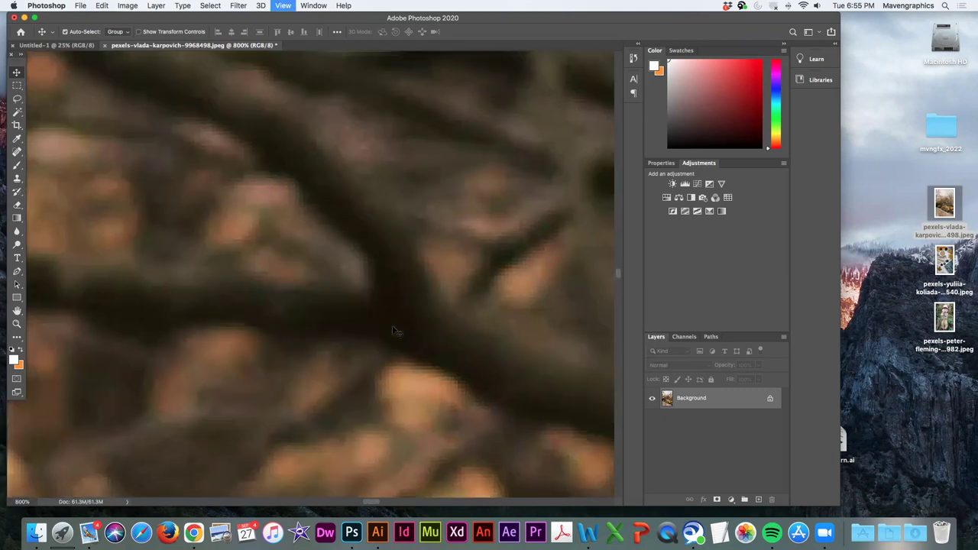
{"action": "key", "text": "super+minus"}
{"action": "key", "text": "super+minus"}
{"action": "key", "text": "super+minus"}
{"action": "key", "text": "super+minus"}
{"action": "key", "text": "super+minus"}
{"action": "key", "text": "super+minus"}
{"action": "key", "text": "super+minus"}
{"action": "key", "text": "super+minus"}
{"action": "key", "text": "super+minus"}
{"action": "key", "text": "super+minus"}
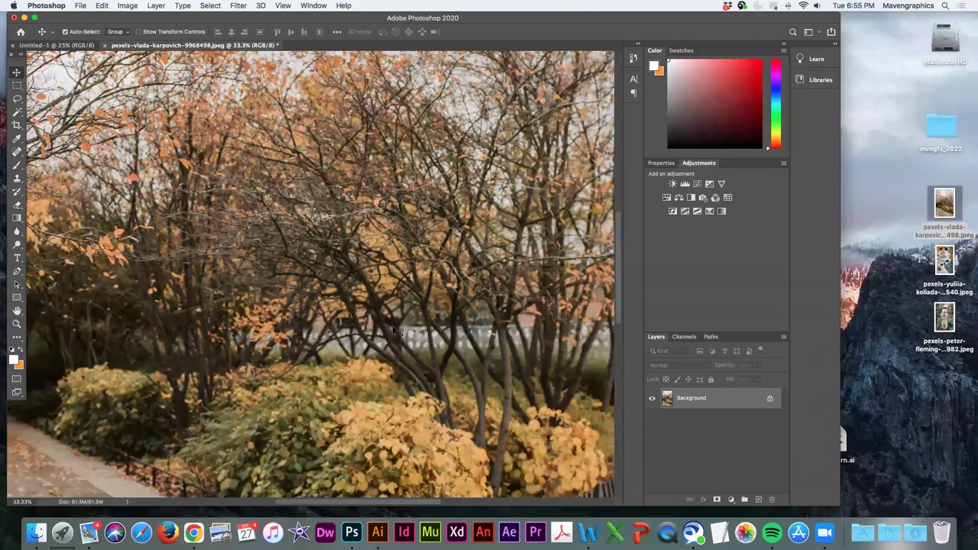
{"action": "key", "text": "super+minus"}
{"action": "key", "text": "super+minus"}
{"action": "key", "text": "super+minus"}
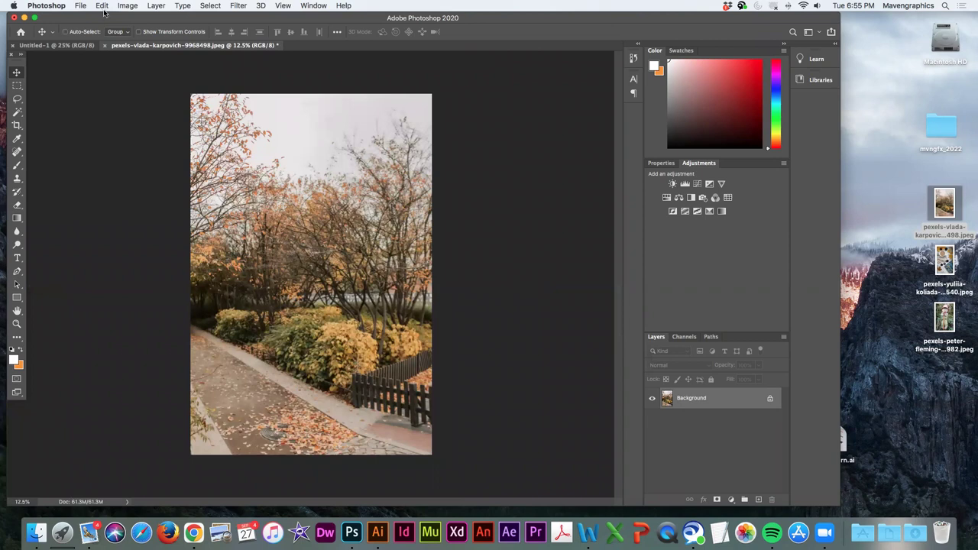
Step: Copy the entire path photo and paste it into the Untitled-1 document
{"action": "left_click", "coordinate": [205, 6]}
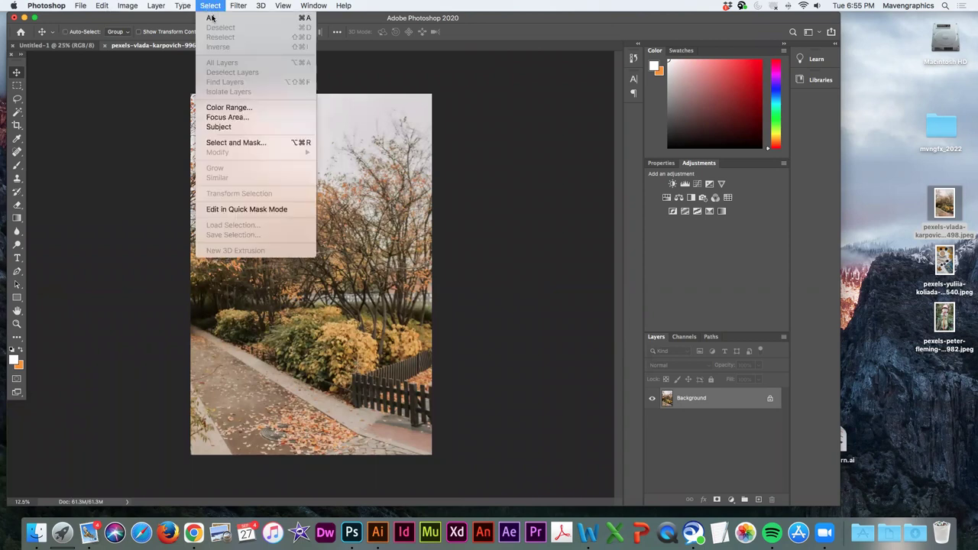
{"action": "left_click", "coordinate": [211, 17]}
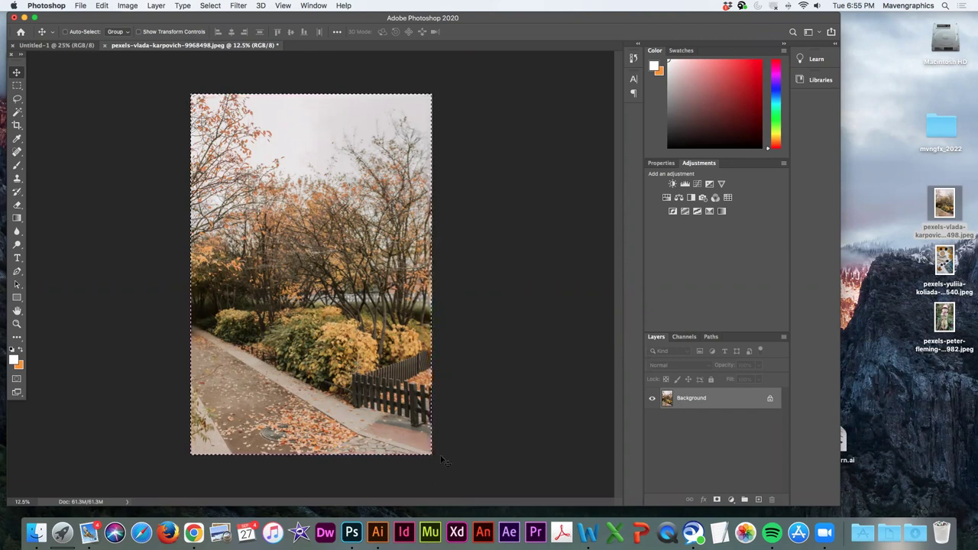
{"action": "left_click", "coordinate": [102, 6]}
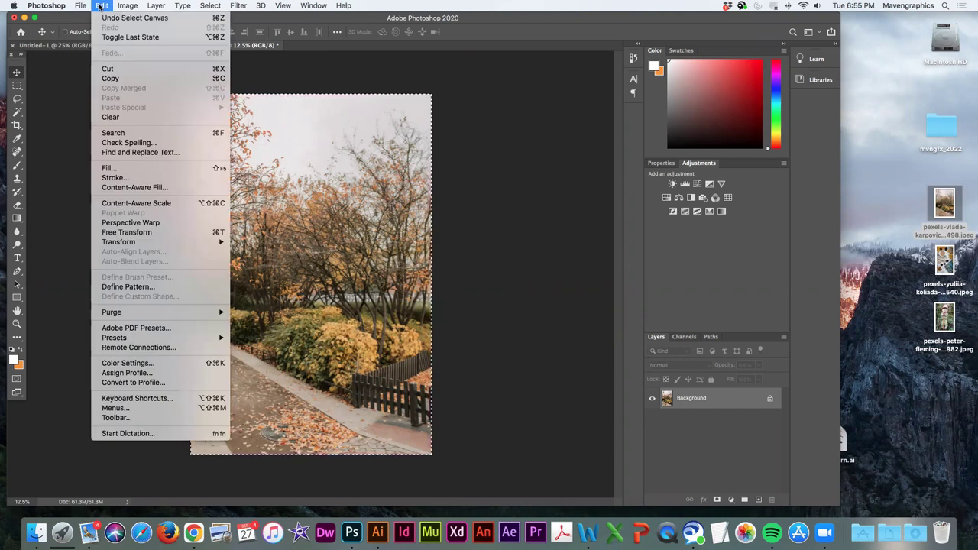
{"action": "left_click", "coordinate": [115, 78]}
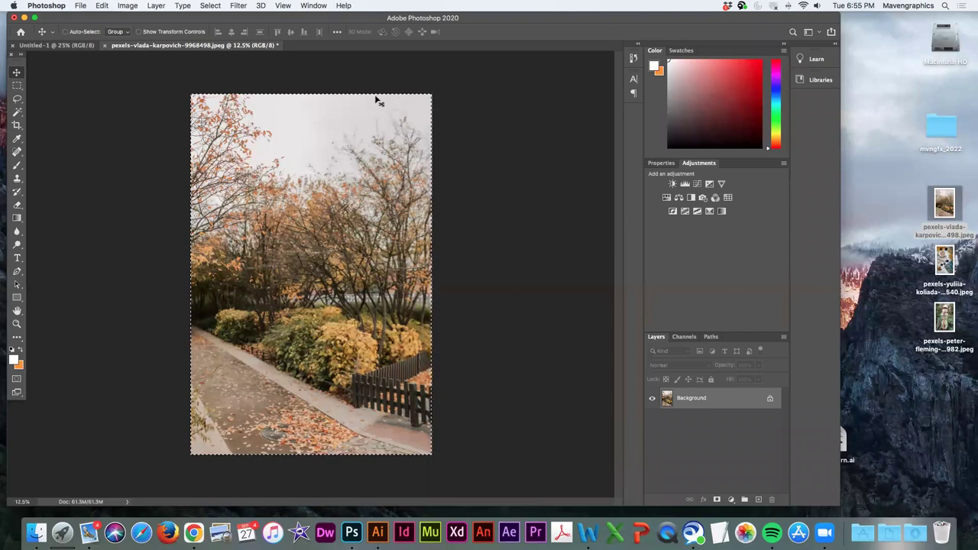
{"action": "left_click", "coordinate": [54, 46]}
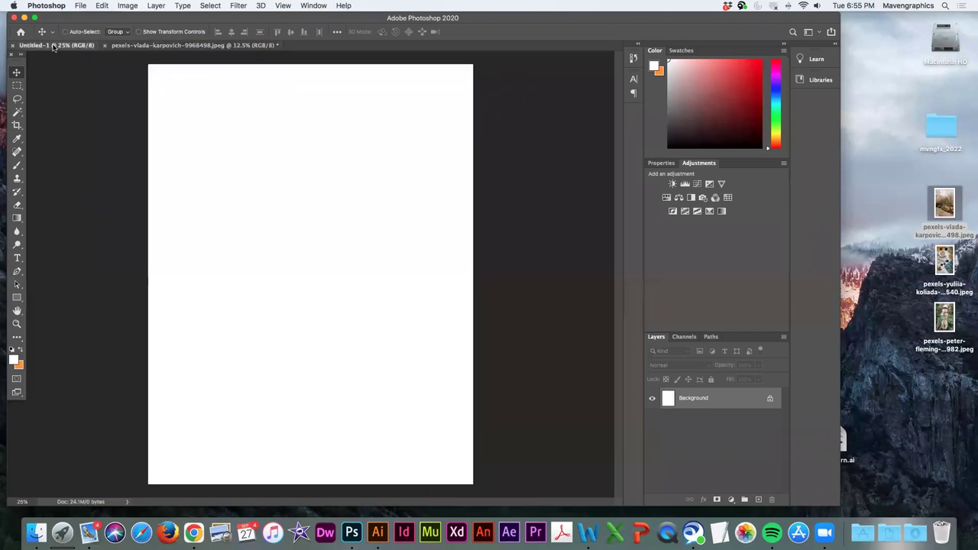
{"action": "left_click", "coordinate": [102, 7]}
{"action": "left_click", "coordinate": [113, 99]}
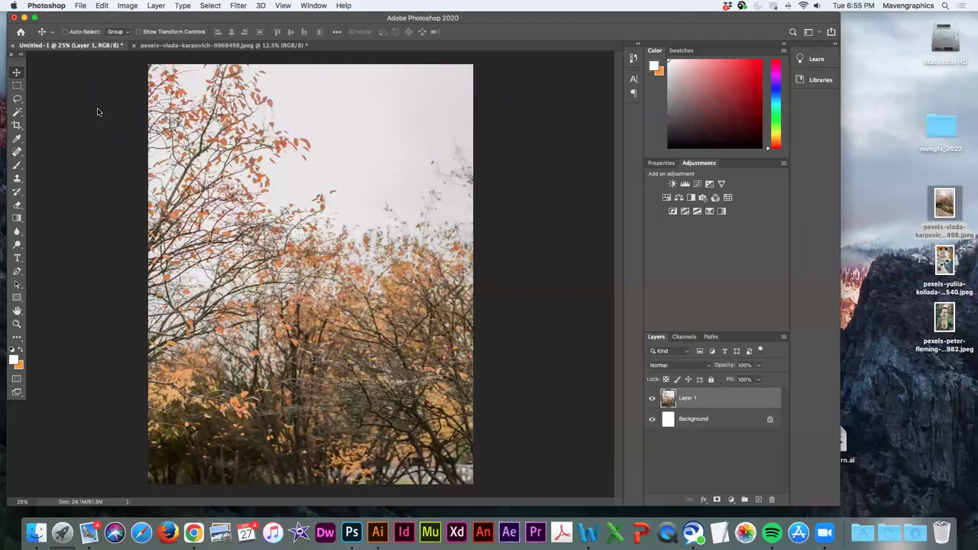
Step: Rename the pasted path photo's layer to "fallscene"
{"action": "key", "text": "super"}
{"action": "key", "text": "super"}
{"action": "key", "text": "super"}
{"action": "key", "text": "super+minus"}
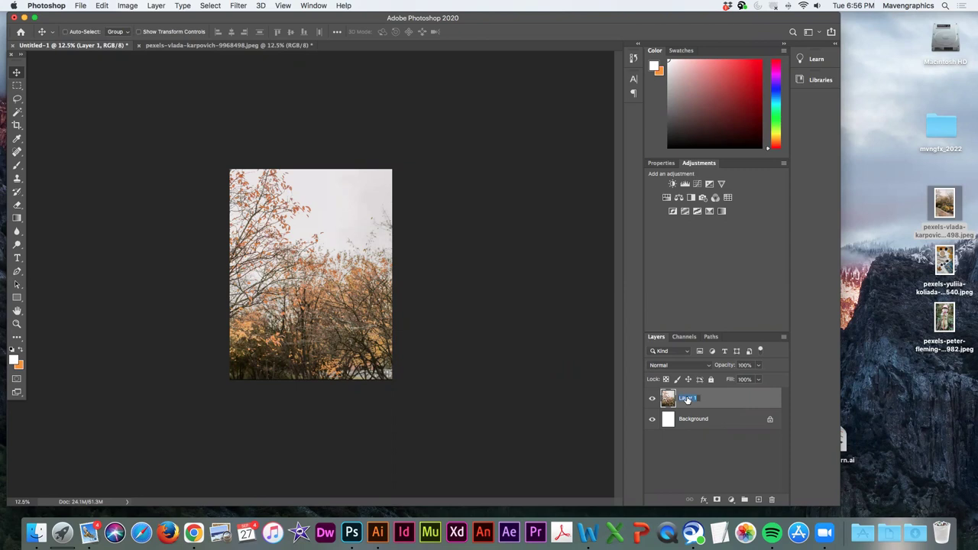
{"action": "type", "text": "fallscene"}
{"action": "key", "text": "Return"}
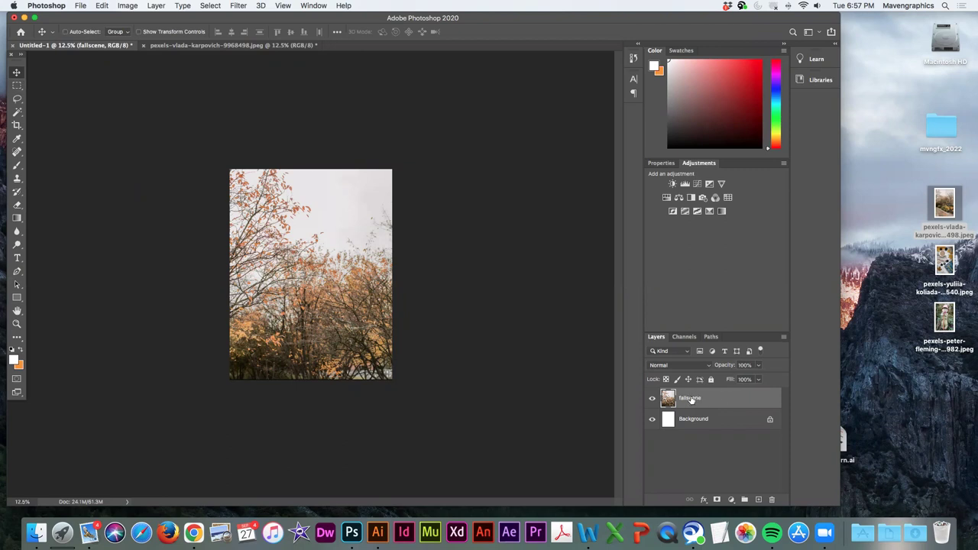
Step: Move the fallscene photo around the canvas until its bushes and fence fill the whole page
{"action": "left_click_drag", "start_coordinate": [351, 266], "coordinate": [393, 181]}
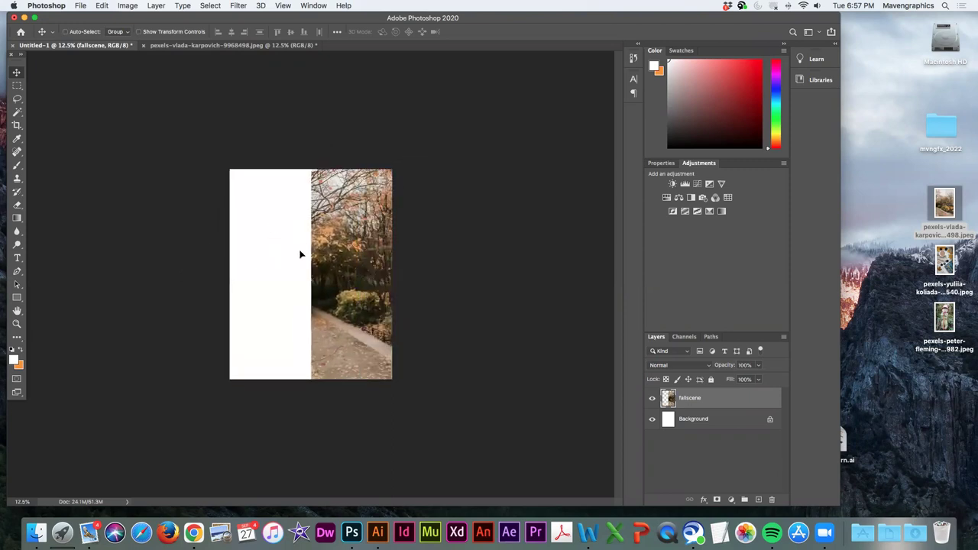
{"action": "left_click_drag", "start_coordinate": [363, 257], "coordinate": [168, 249]}
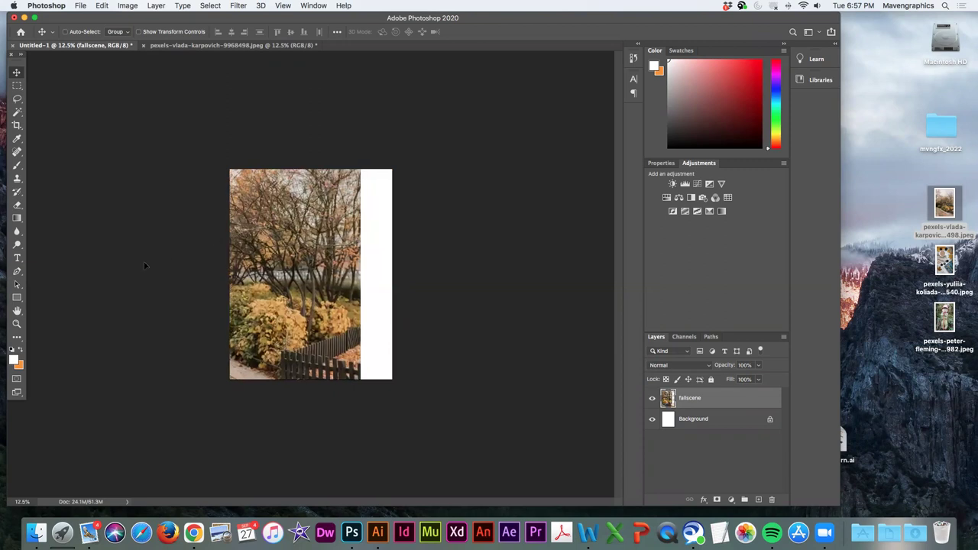
{"action": "left_click_drag", "start_coordinate": [314, 308], "coordinate": [344, 276]}
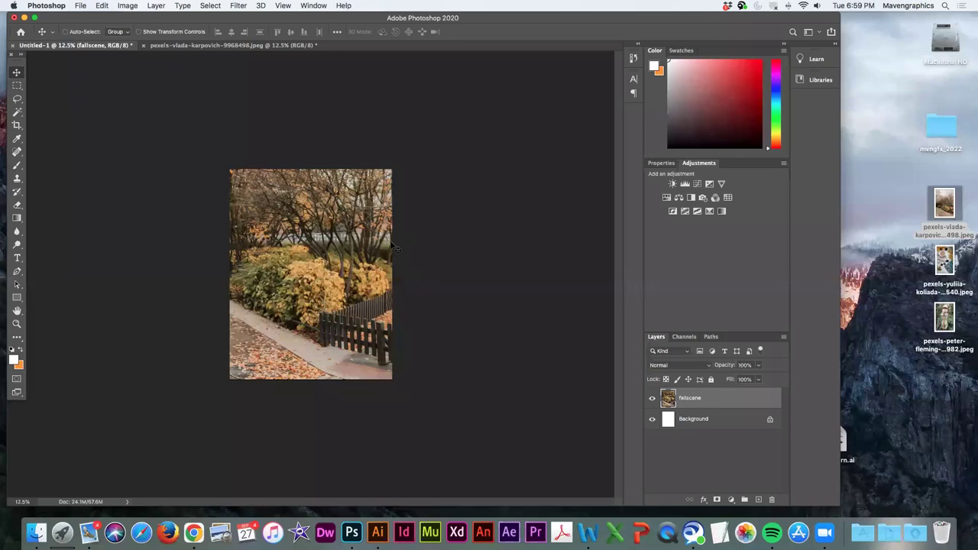
Step: Try enlarging the canvas to 8.625 by 11.025 inches and shift the photo aside to expose the added edge
{"action": "left_click", "coordinate": [128, 7]}
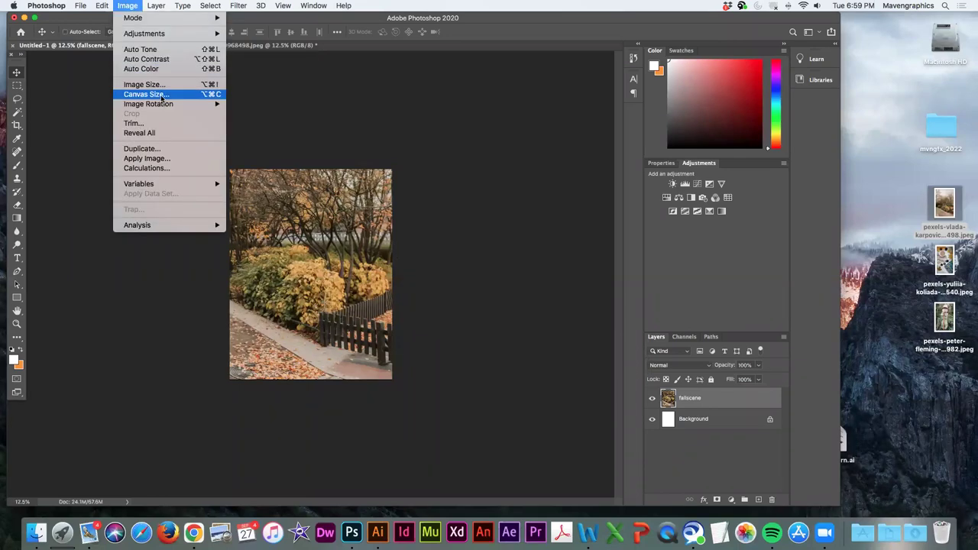
{"action": "left_click", "coordinate": [159, 94]}
{"action": "left_click", "coordinate": [472, 242]}
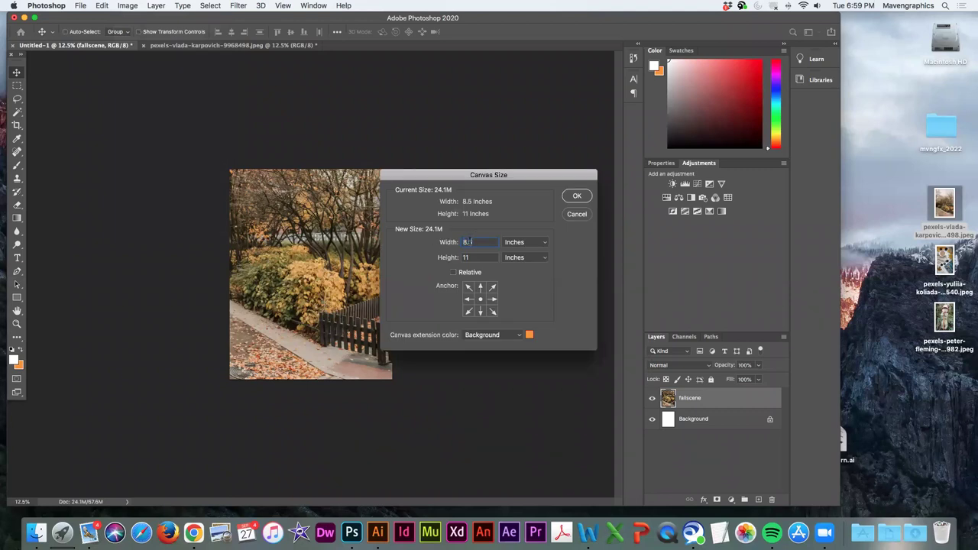
{"action": "type", "text": "25"}
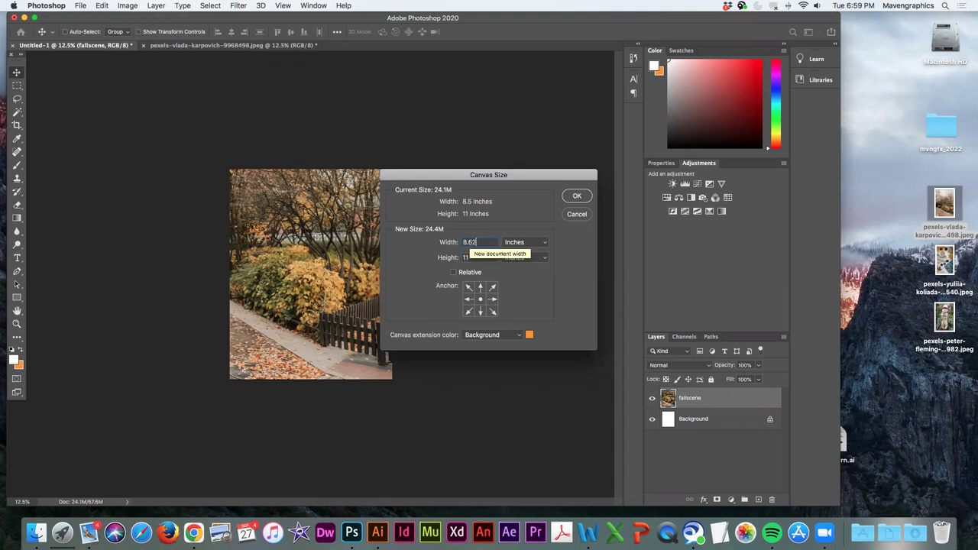
{"action": "left_click", "coordinate": [472, 258]}
{"action": "double_click", "coordinate": [471, 257]}
{"action": "type", "text": ".025"}
{"action": "key", "text": "Tab"}
{"action": "left_click", "coordinate": [577, 197]}
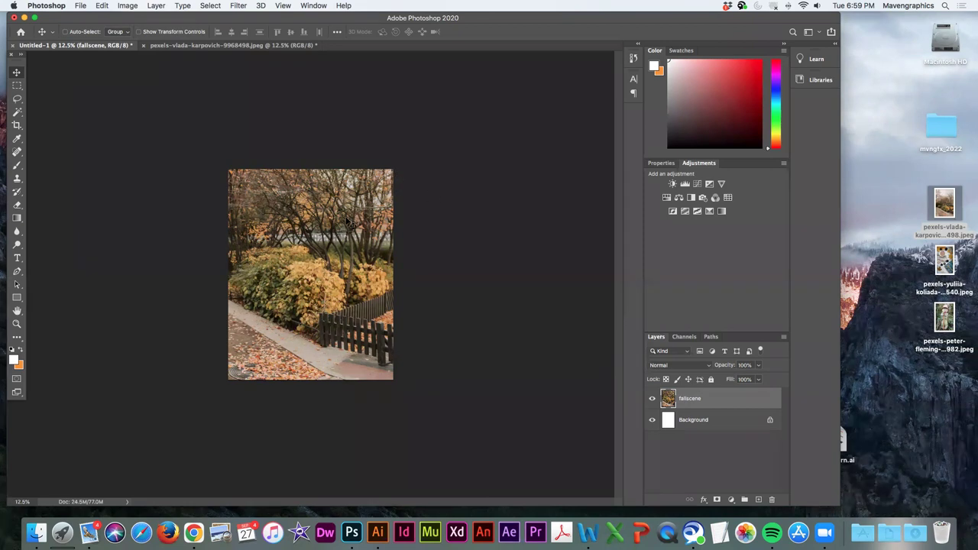
{"action": "left_click_drag", "start_coordinate": [324, 238], "coordinate": [325, 213]}
{"action": "left_click_drag", "start_coordinate": [266, 233], "coordinate": [371, 269]}
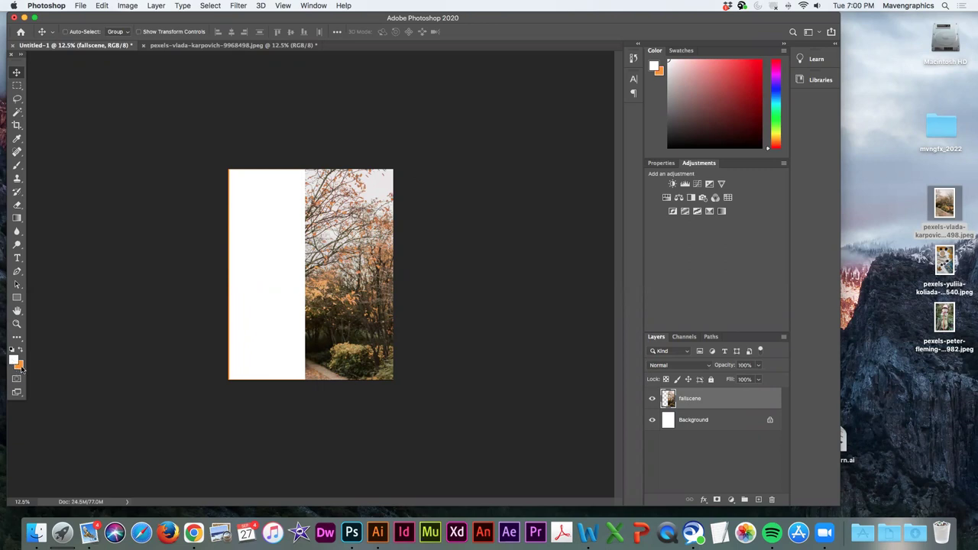
Step: Check the background and foreground colors, and swap them so that white is the background color
{"action": "left_click", "coordinate": [20, 368]}
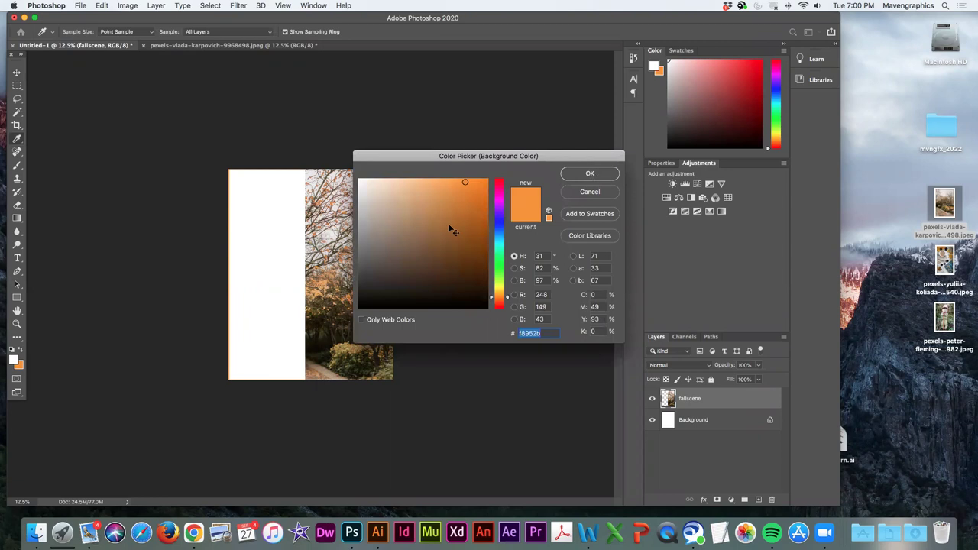
{"action": "key", "text": "Return"}
{"action": "left_click", "coordinate": [13, 359]}
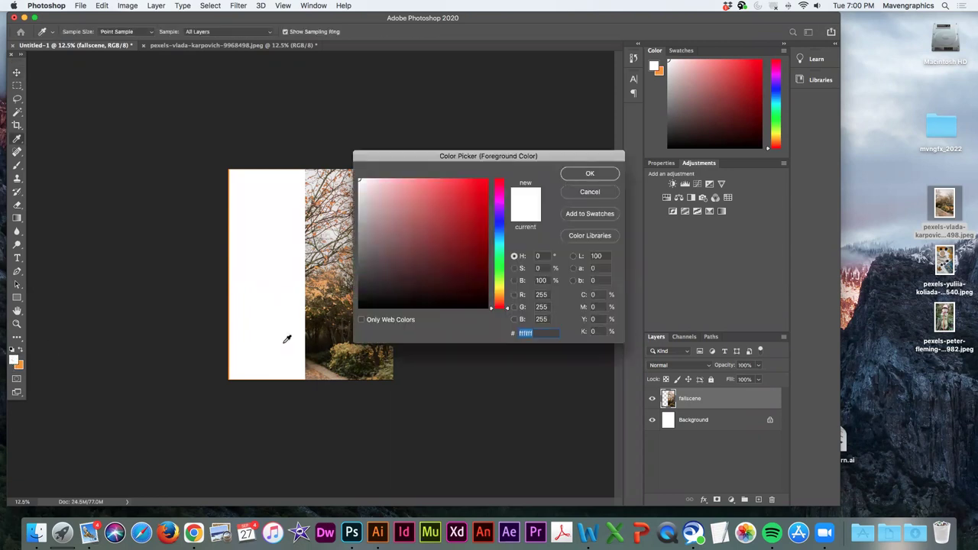
{"action": "left_click", "coordinate": [594, 169]}
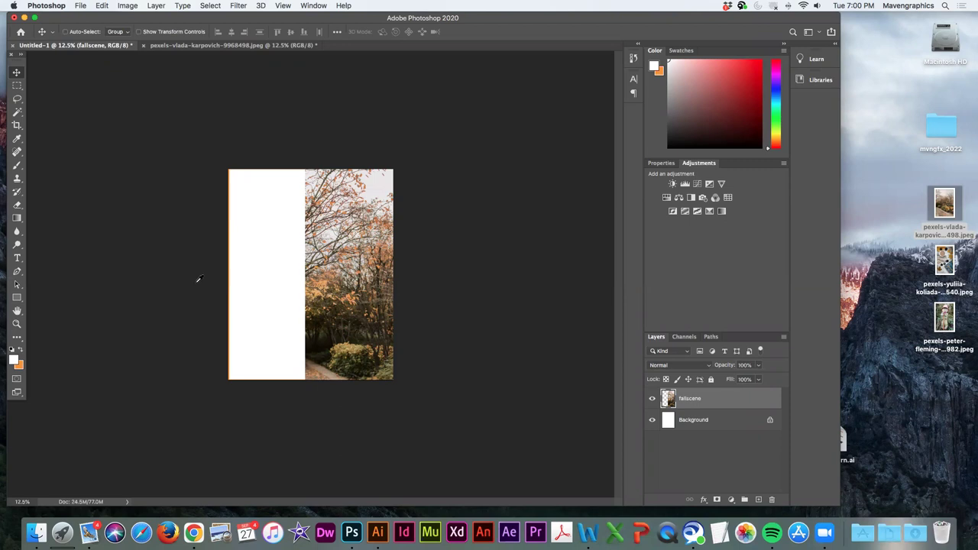
{"action": "left_click", "coordinate": [22, 346]}
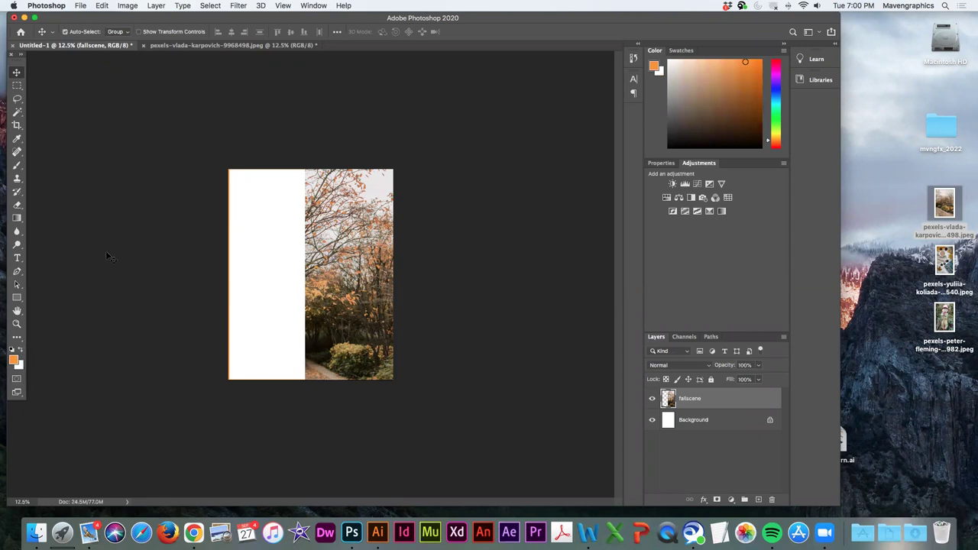
Step: Undo the last photo move and the canvas size change
{"action": "key", "text": "super+z"}
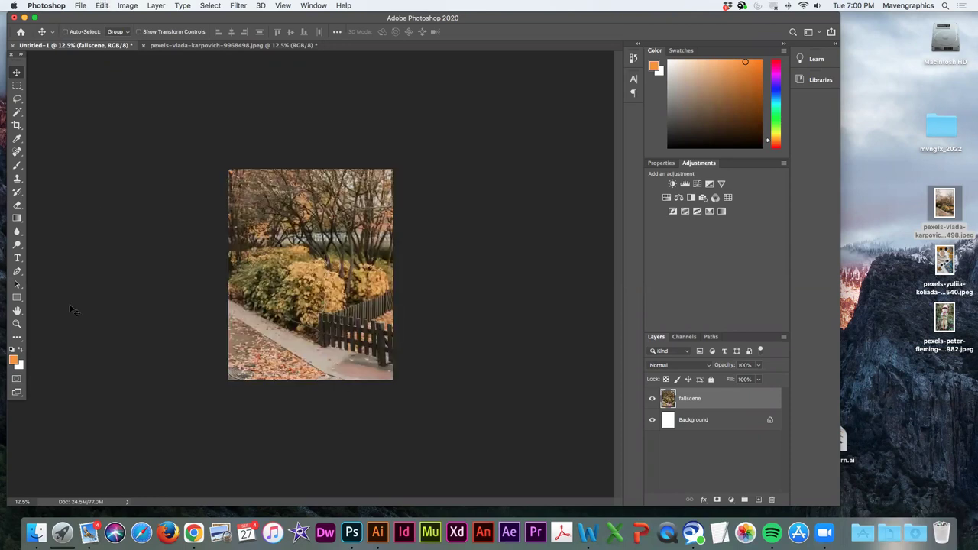
{"action": "left_click", "coordinate": [128, 5]}
{"action": "mouse_move", "coordinate": [102, 6]}
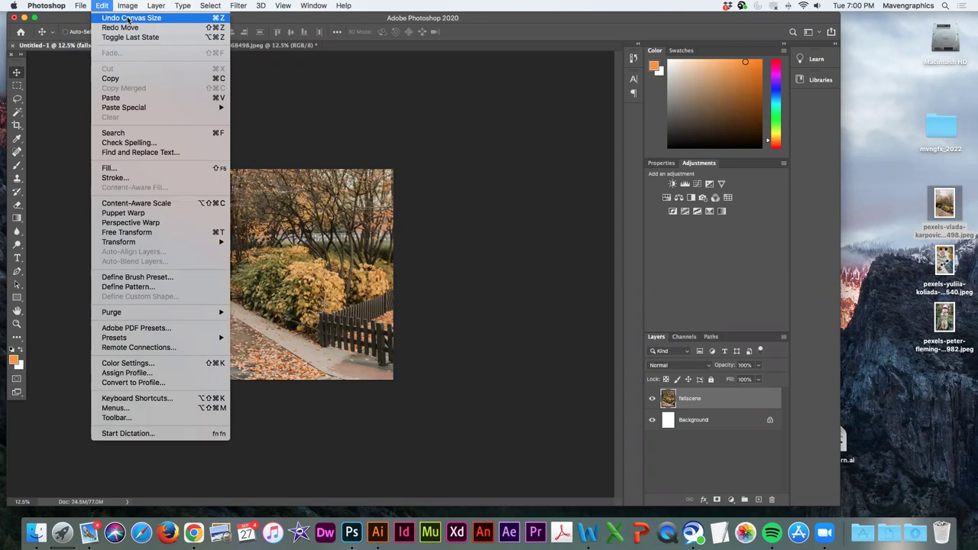
{"action": "left_click", "coordinate": [128, 19]}
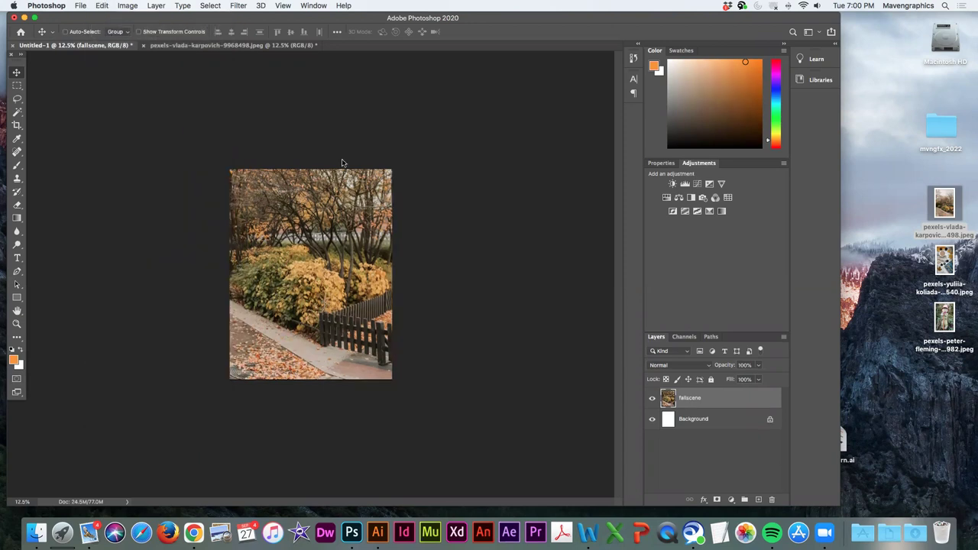
Step: Set the canvas size to 8.625 inches wide and 11.125 inches high
{"action": "left_click", "coordinate": [128, 6]}
{"action": "left_click", "coordinate": [156, 94]}
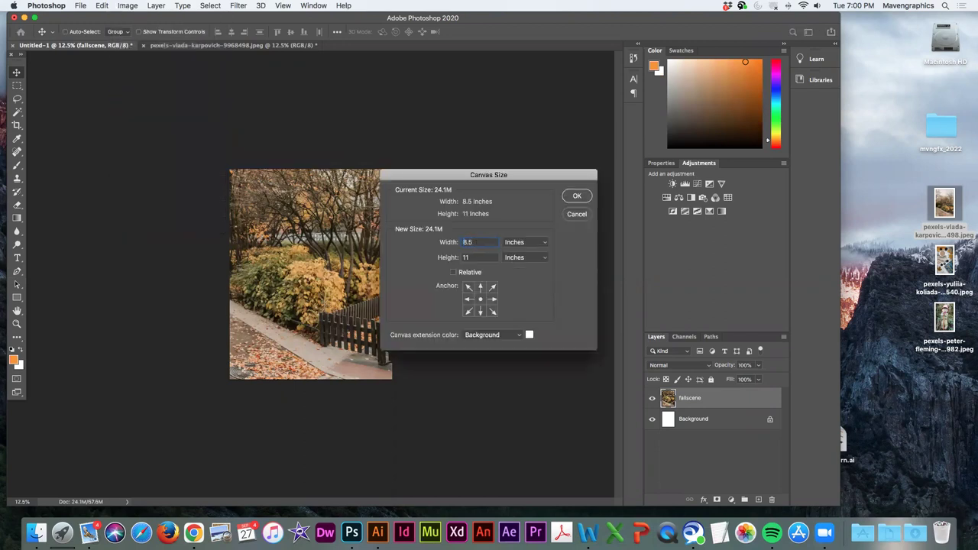
{"action": "type", "text": "8.625"}
{"action": "double_click", "coordinate": [465, 257]}
{"action": "type", "text": "11."}
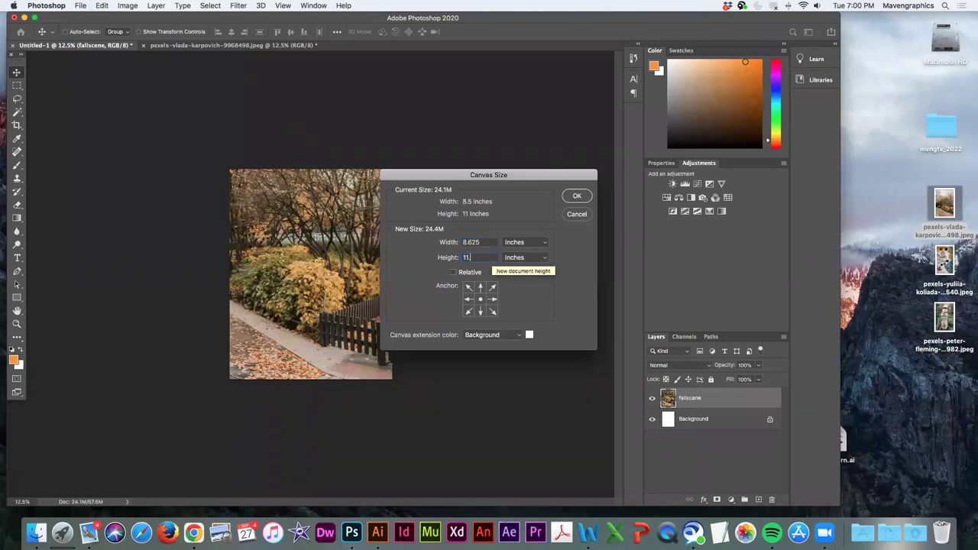
{"action": "type", "text": "125"}
{"action": "left_click", "coordinate": [577, 196]}
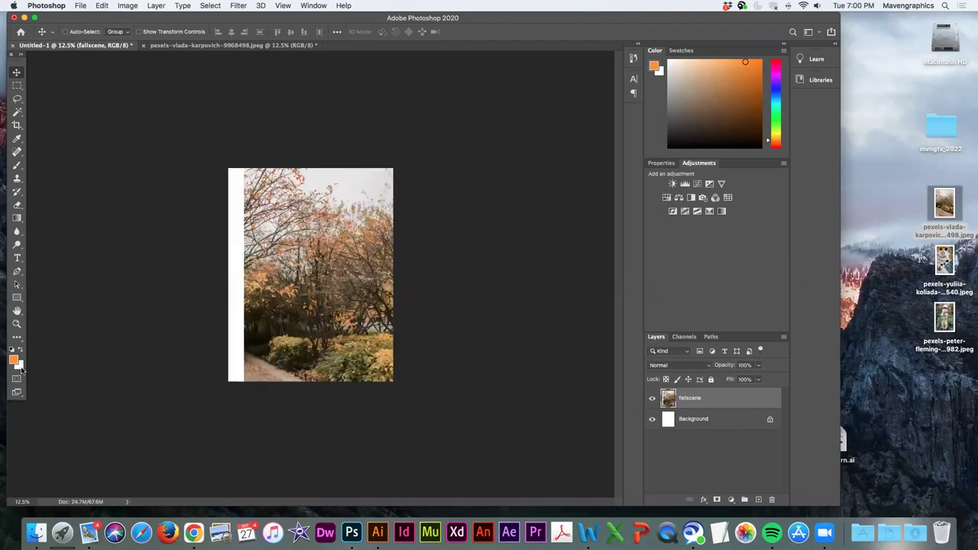
Step: Reposition the fallscene photo so its bushes and fence cover the enlarged canvas
{"action": "left_click_drag", "start_coordinate": [301, 267], "coordinate": [324, 302]}
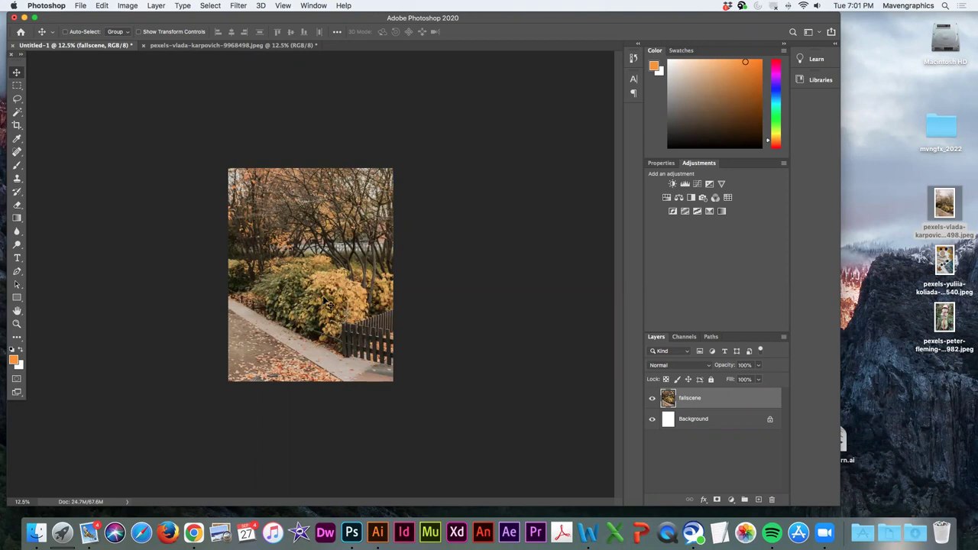
{"action": "left_click_drag", "start_coordinate": [252, 259], "coordinate": [231, 246]}
{"action": "left_click_drag", "start_coordinate": [321, 245], "coordinate": [331, 288]}
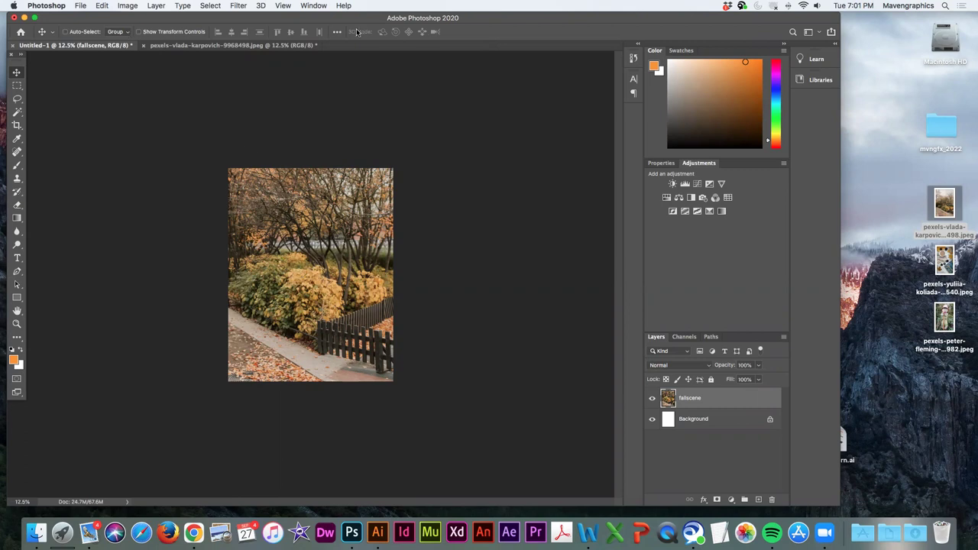
{"action": "left_click", "coordinate": [17, 86]}
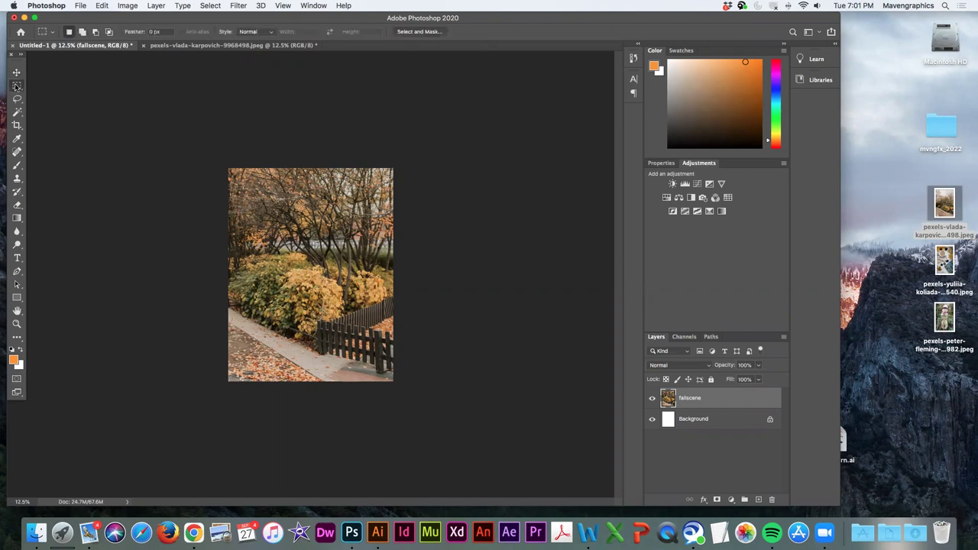
{"action": "left_click", "coordinate": [17, 99]}
{"action": "left_click", "coordinate": [17, 112]}
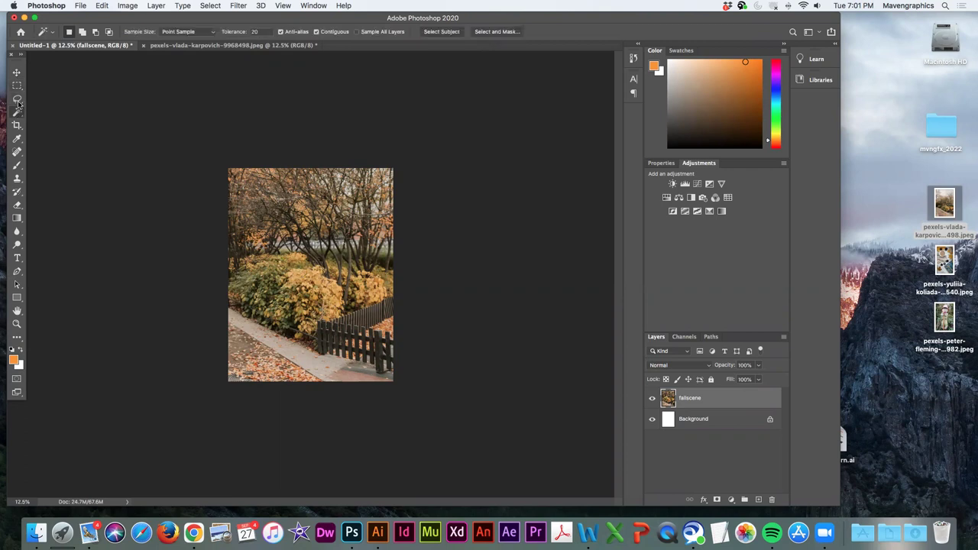
{"action": "left_click", "coordinate": [17, 72]}
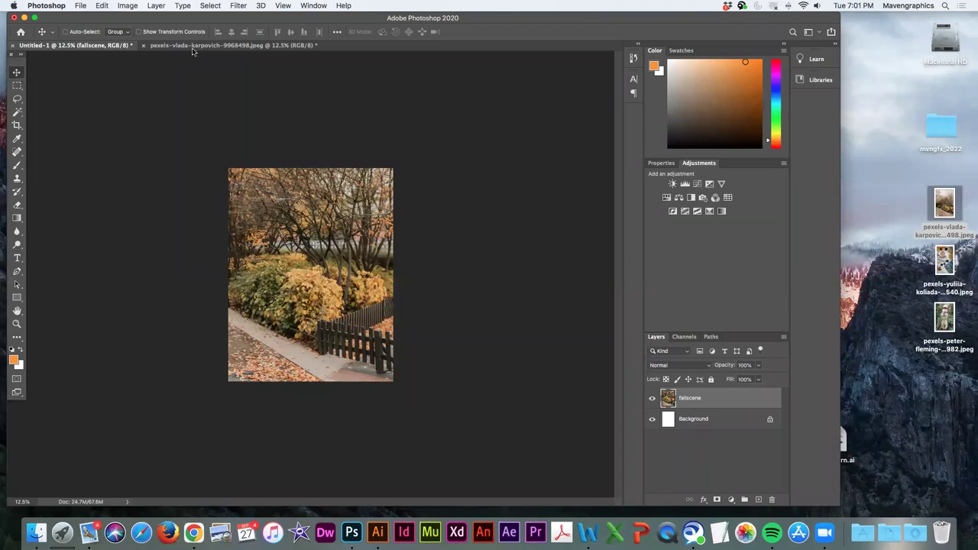
Step: Scale the fallscene photo proportionally to about 69% and position it so that it fills the canvas, with transform controls hidden again
{"action": "left_click", "coordinate": [176, 32]}
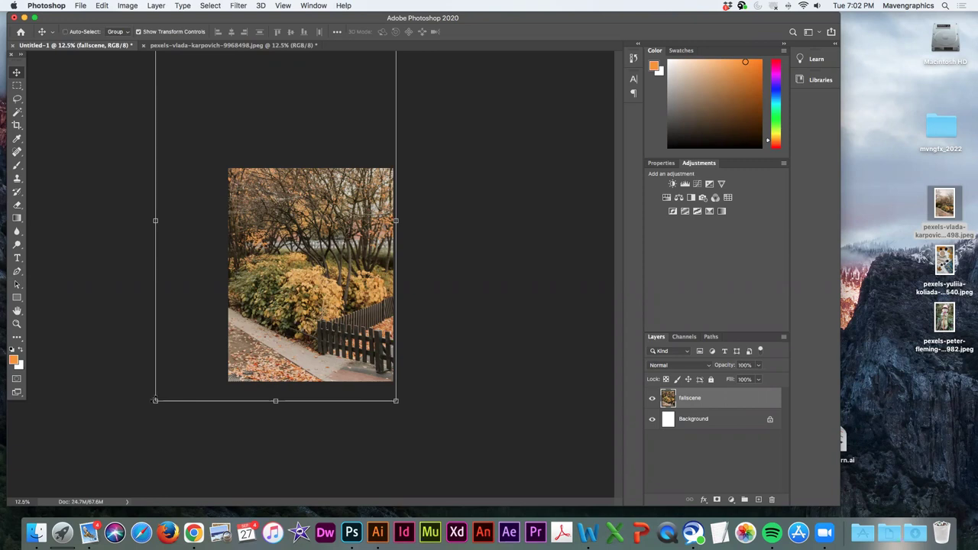
{"action": "left_click_drag", "start_coordinate": [153, 400], "coordinate": [243, 340]}
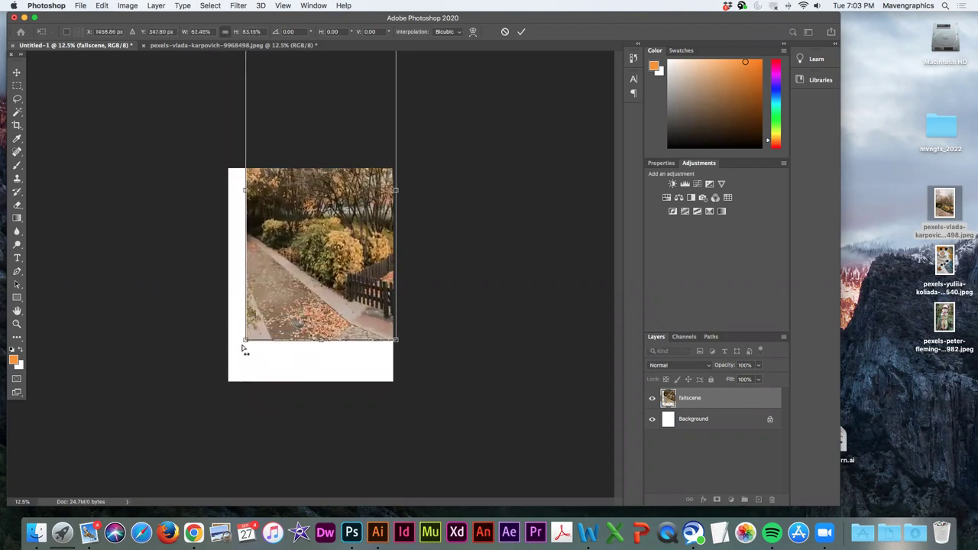
{"action": "key", "text": "super+z"}
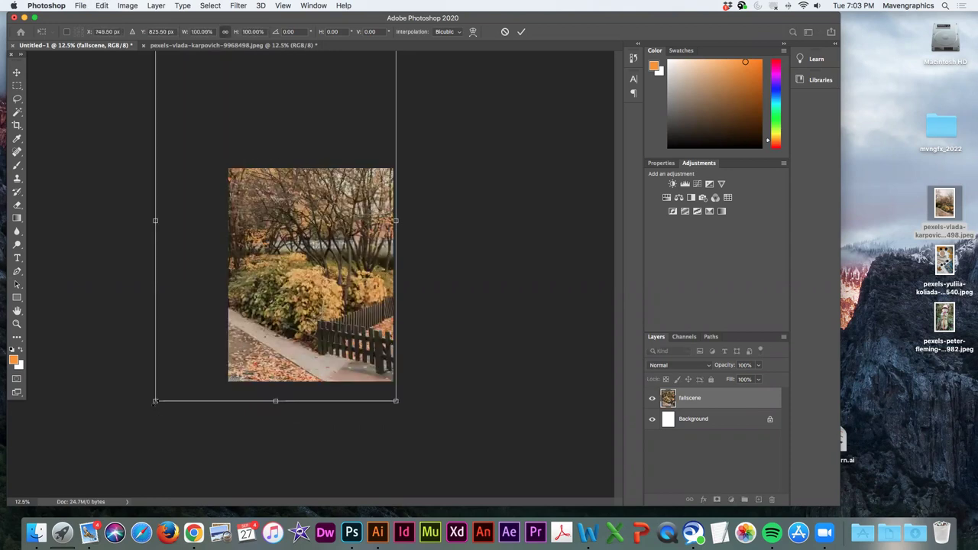
{"action": "left_click_drag", "start_coordinate": [155, 402], "coordinate": [211, 359]}
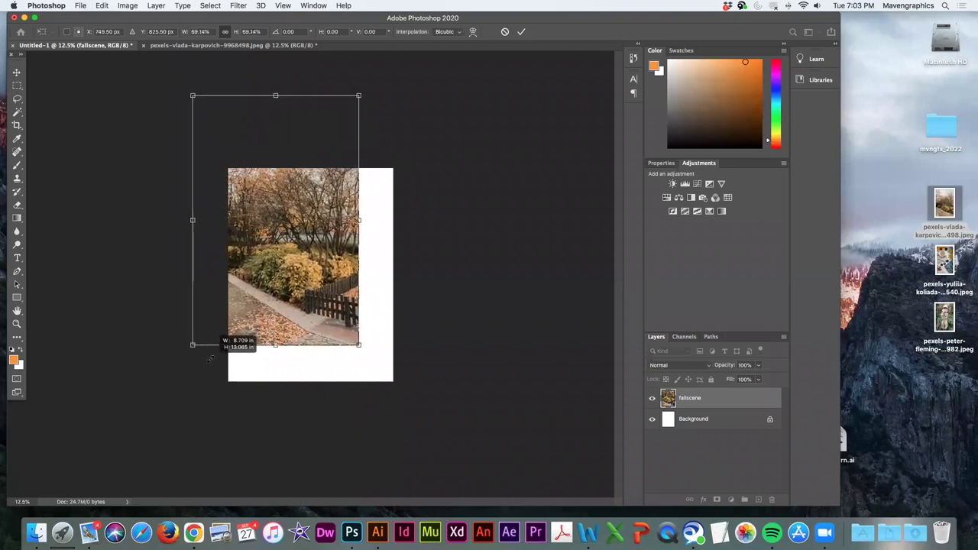
{"action": "left_click_drag", "start_coordinate": [256, 314], "coordinate": [292, 358]}
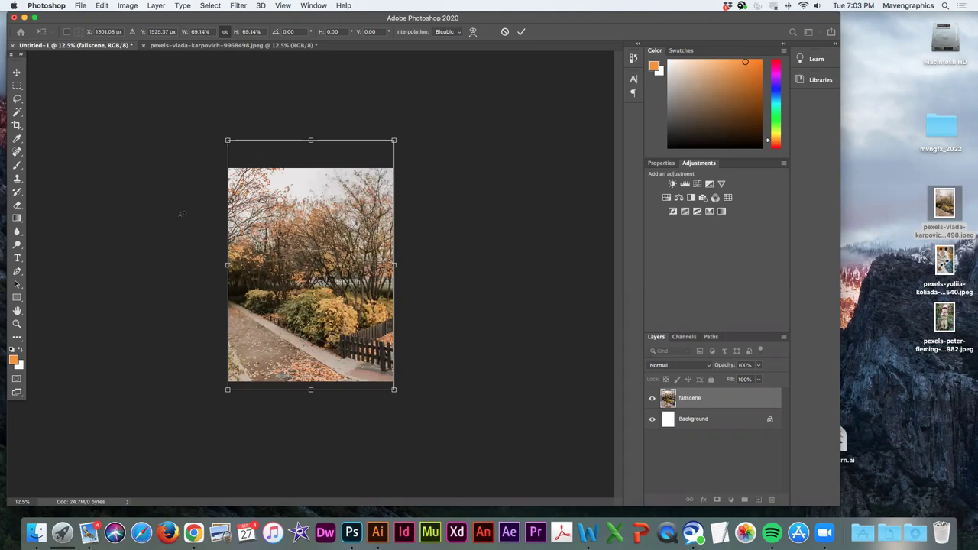
{"action": "key", "text": "Return"}
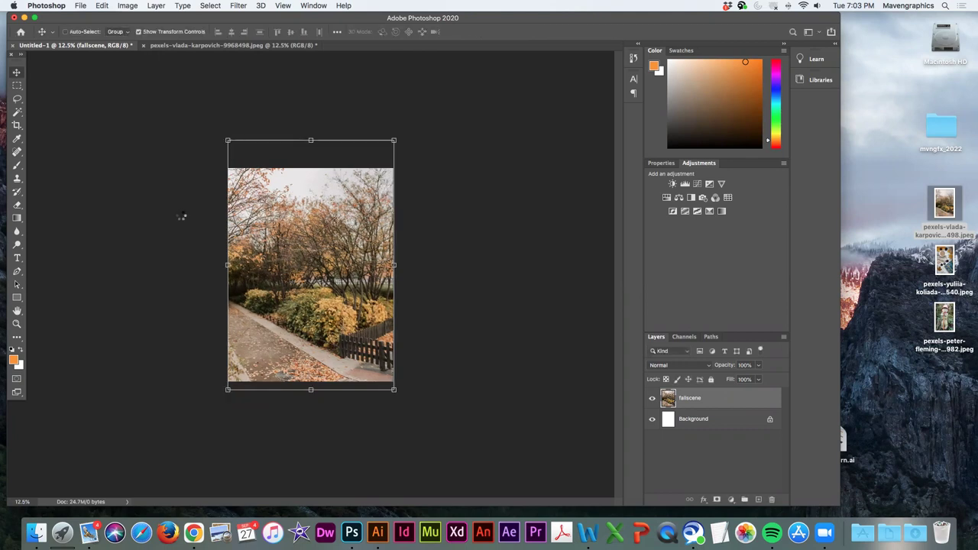
{"action": "left_click", "coordinate": [138, 32]}
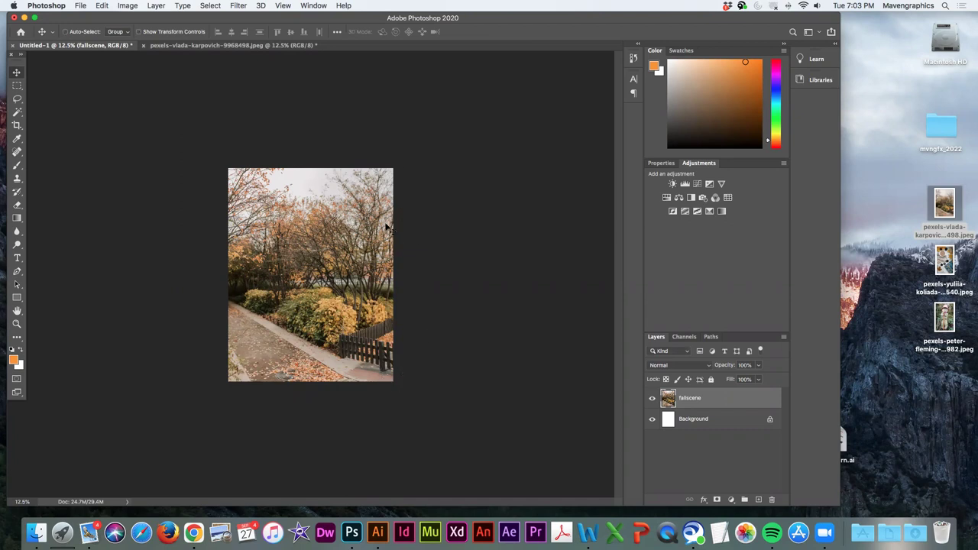
{"action": "left_click_drag", "start_coordinate": [264, 200], "coordinate": [304, 234]}
{"action": "key", "text": "super+z"}
Step: Close the original path photo document without saving its changes
{"action": "left_click", "coordinate": [153, 46]}
{"action": "left_click", "coordinate": [143, 45]}
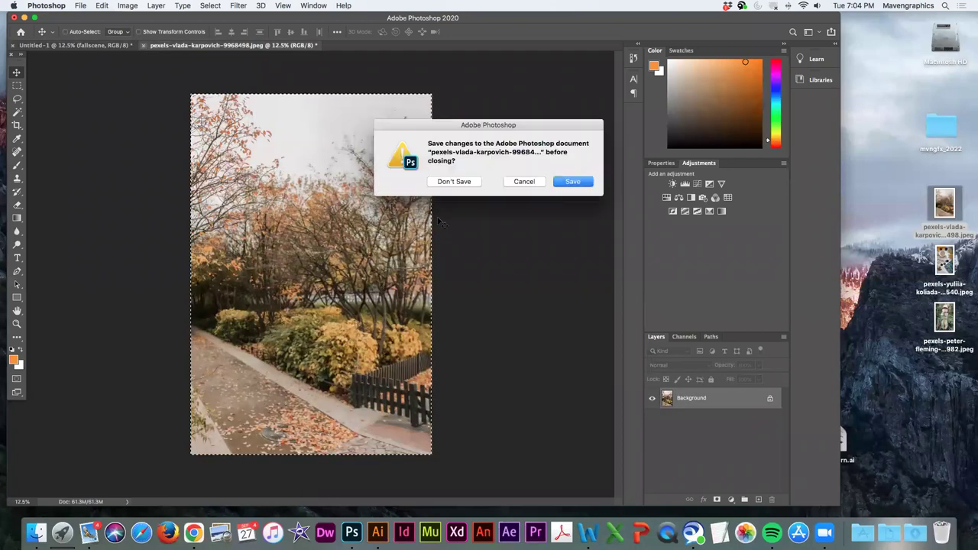
{"action": "left_click", "coordinate": [459, 182]}
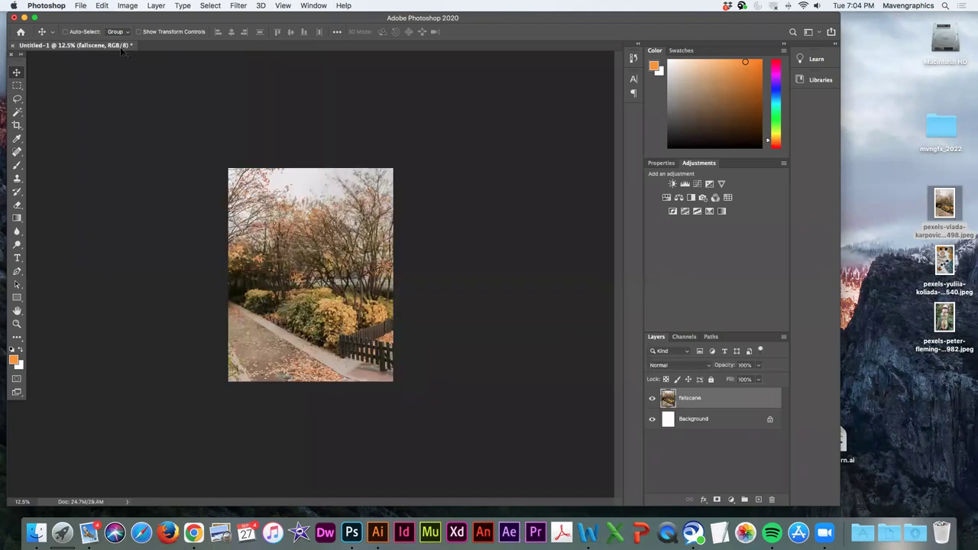
Step: Save the document on the computer's Desktop as addesign_lecture01.psd in Photoshop format with layers and Maximize Compatibility
{"action": "left_click", "coordinate": [80, 5]}
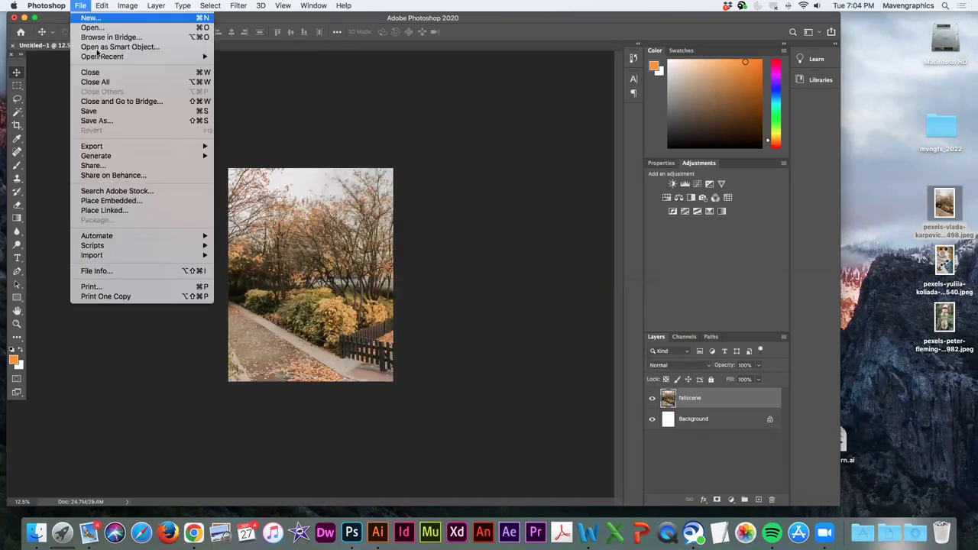
{"action": "left_click", "coordinate": [113, 121]}
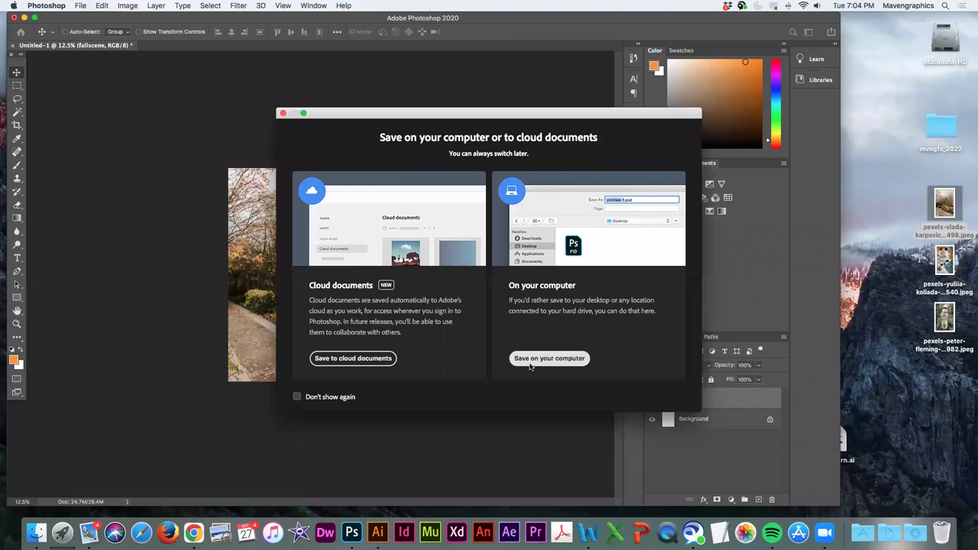
{"action": "left_click", "coordinate": [549, 358]}
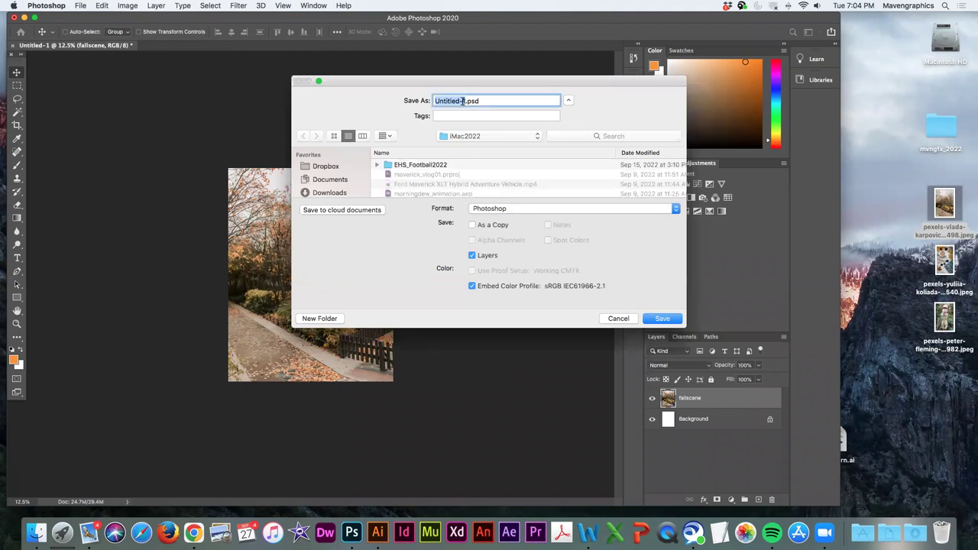
{"action": "type", "text": "addesign_lecture01"}
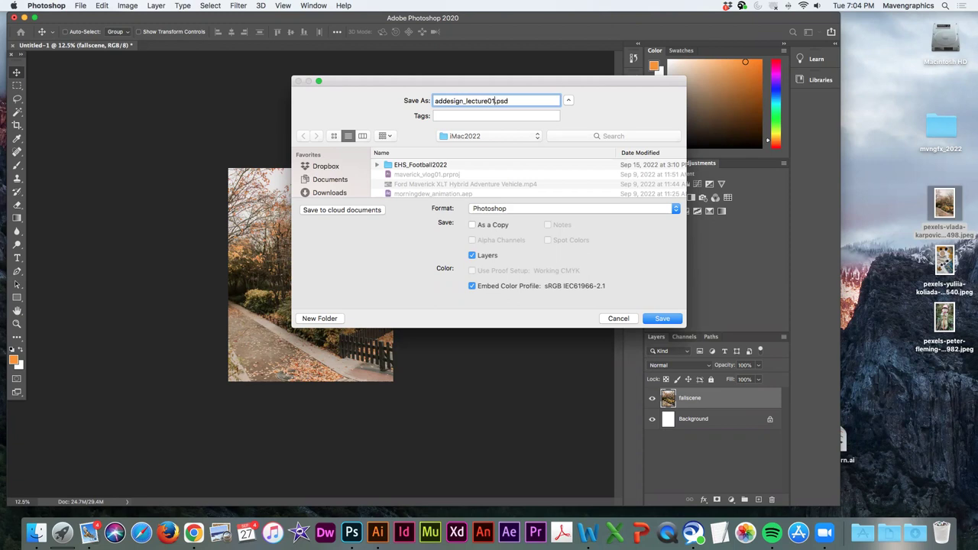
{"action": "scroll", "coordinate": [340, 190], "scroll_direction": "down", "scroll_amount": 3}
{"action": "scroll", "coordinate": [340, 190], "scroll_direction": "down", "scroll_amount": 1}
{"action": "scroll", "coordinate": [332, 172], "scroll_direction": "up", "scroll_amount": 2}
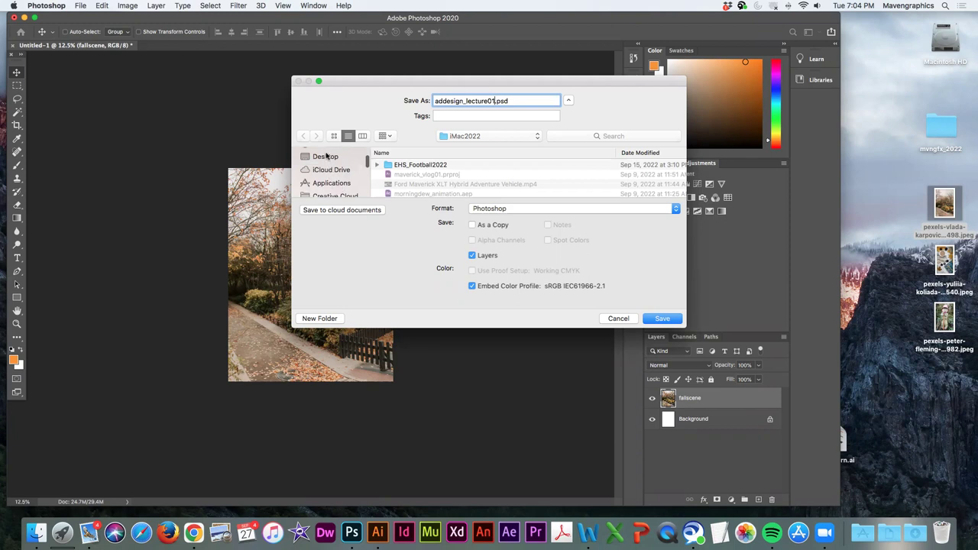
{"action": "left_click", "coordinate": [327, 156]}
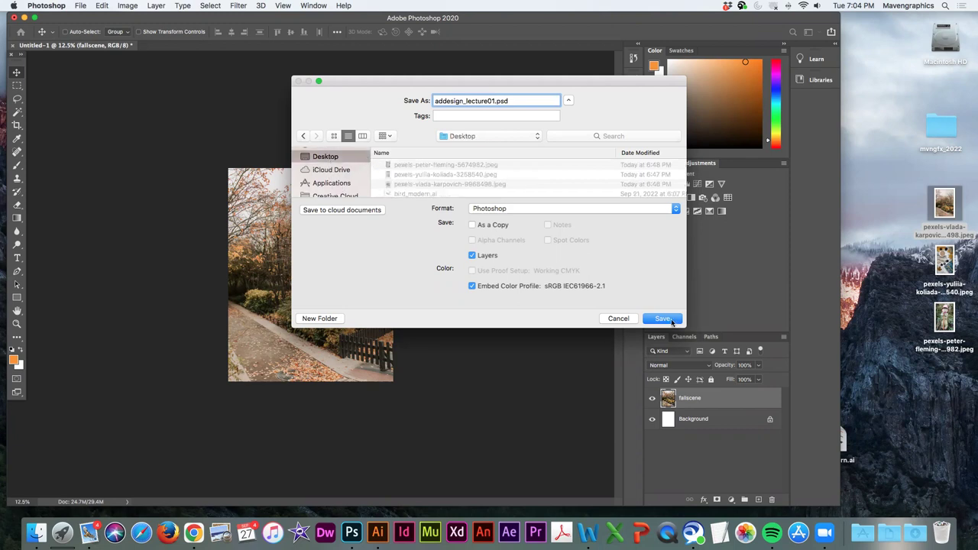
{"action": "left_click", "coordinate": [663, 319]}
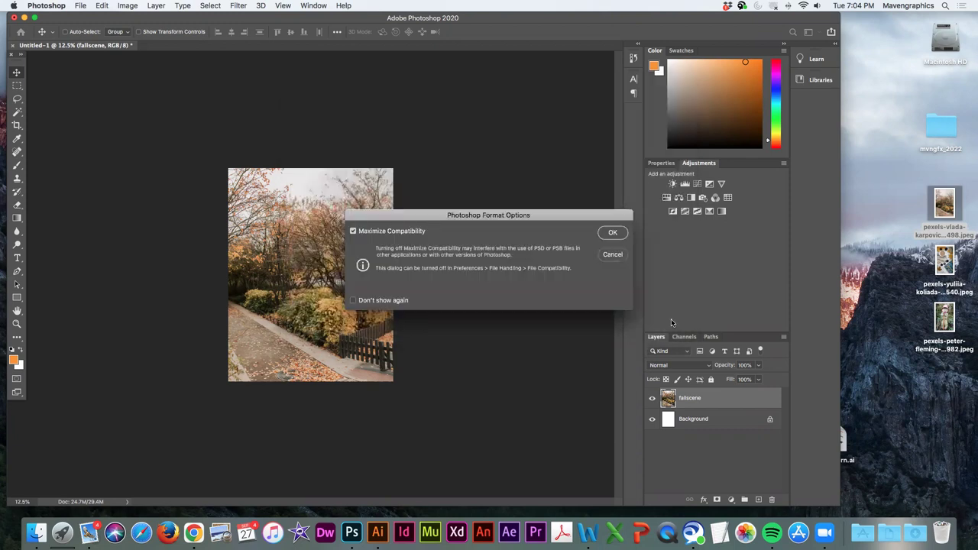
{"action": "left_click", "coordinate": [613, 233]}
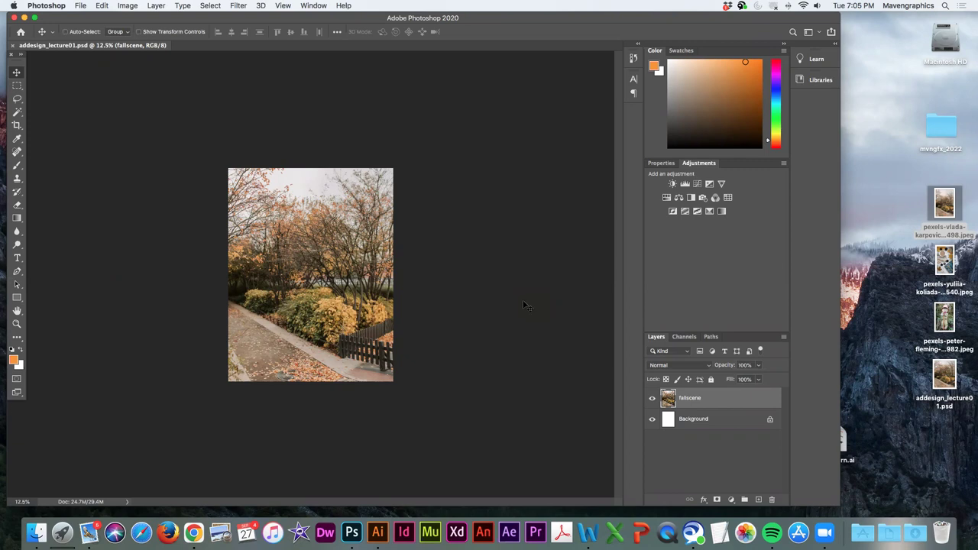
Step: Open the autumn leaves photo from the desktop in Photoshop and set its resolution to 300 pixels/inch without resampling
{"action": "left_click_drag", "start_coordinate": [946, 263], "coordinate": [351, 531]}
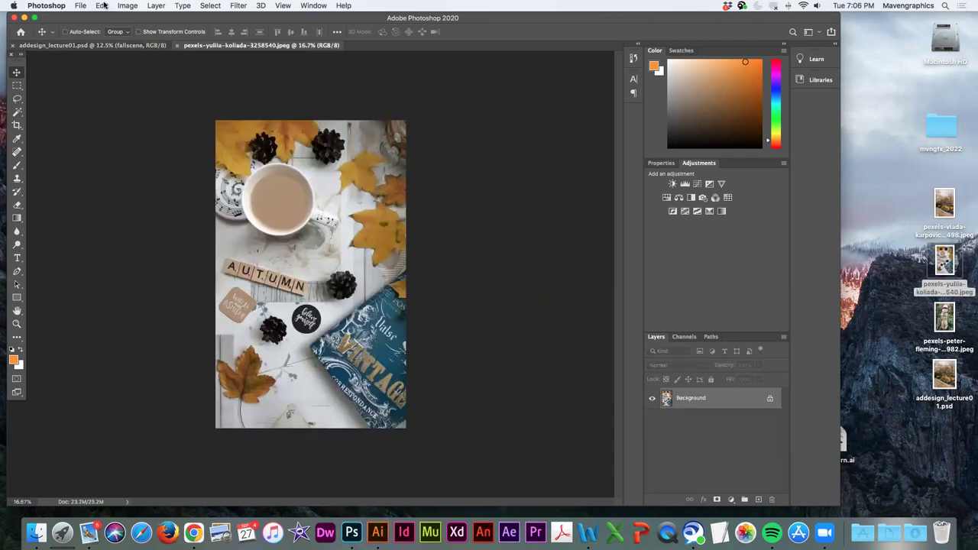
{"action": "left_click", "coordinate": [130, 7]}
{"action": "left_click", "coordinate": [159, 87]}
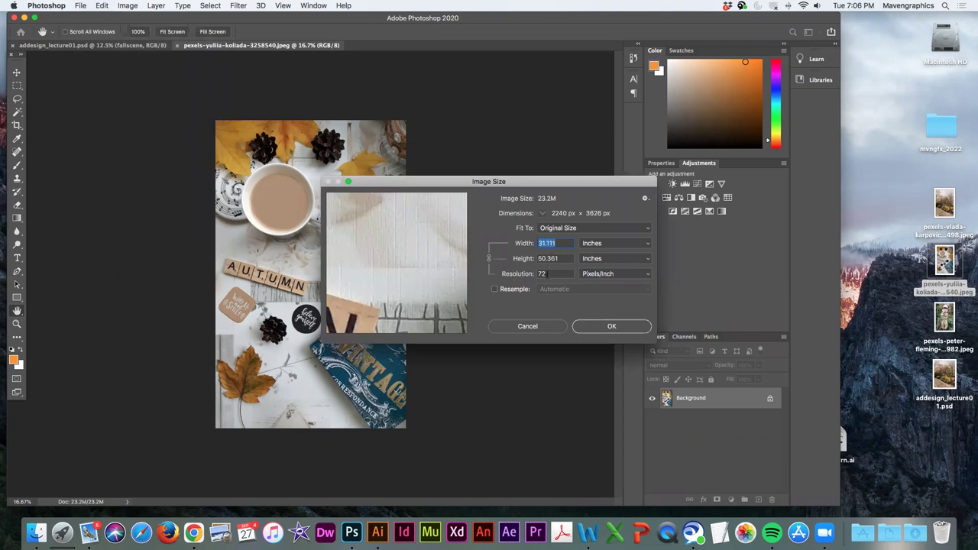
{"action": "left_click", "coordinate": [528, 272]}
{"action": "type", "text": "300"}
{"action": "key", "text": "Return"}
{"action": "key", "text": "v"}
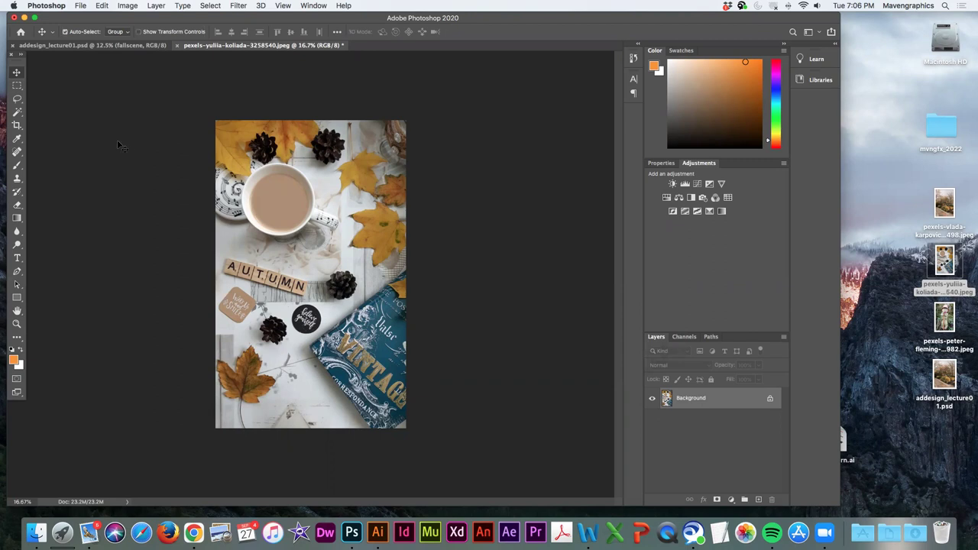
Step: Examine the single brown maple leaf in the lower part of the autumn photo at different magnifications
{"action": "key", "text": "super+equal"}
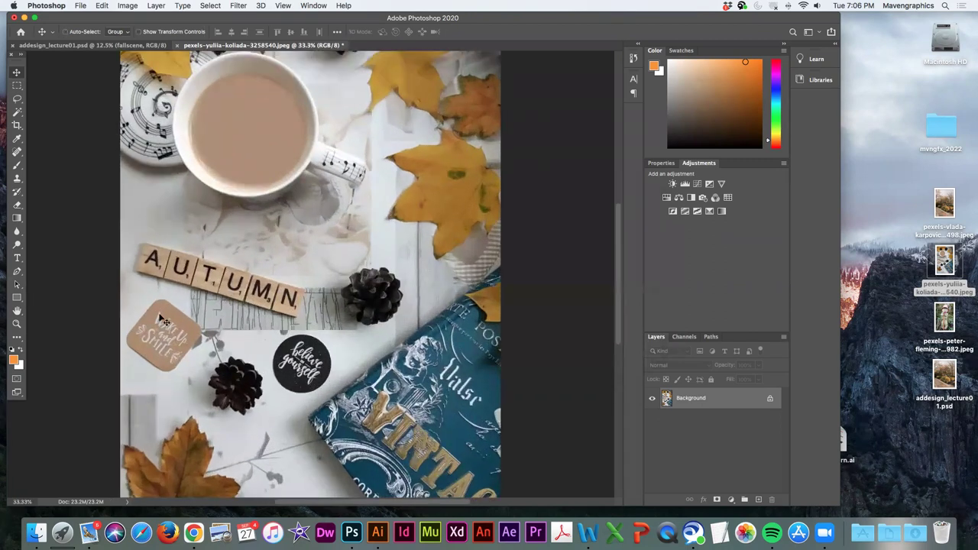
{"action": "scroll", "coordinate": [255, 228], "scroll_direction": "down", "scroll_amount": 5}
{"action": "scroll", "coordinate": [255, 228], "scroll_direction": "left", "scroll_amount": 2}
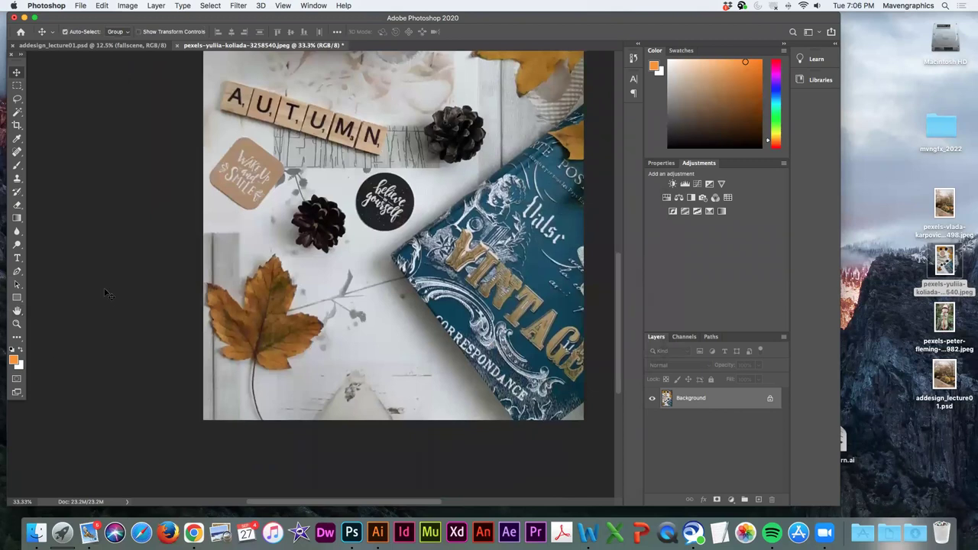
{"action": "key", "text": "super+equal"}
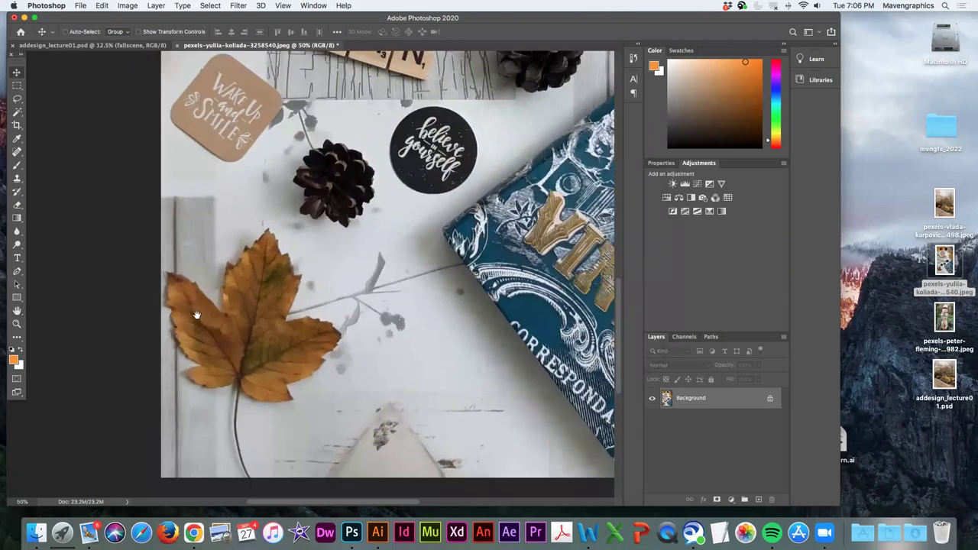
{"action": "scroll", "coordinate": [230, 329], "scroll_direction": "down", "scroll_amount": 3}
{"action": "scroll", "coordinate": [229, 329], "scroll_direction": "left", "scroll_amount": 4}
{"action": "scroll", "coordinate": [245, 336], "scroll_direction": "left", "scroll_amount": 4}
{"action": "scroll", "coordinate": [245, 337], "scroll_direction": "up", "scroll_amount": 2}
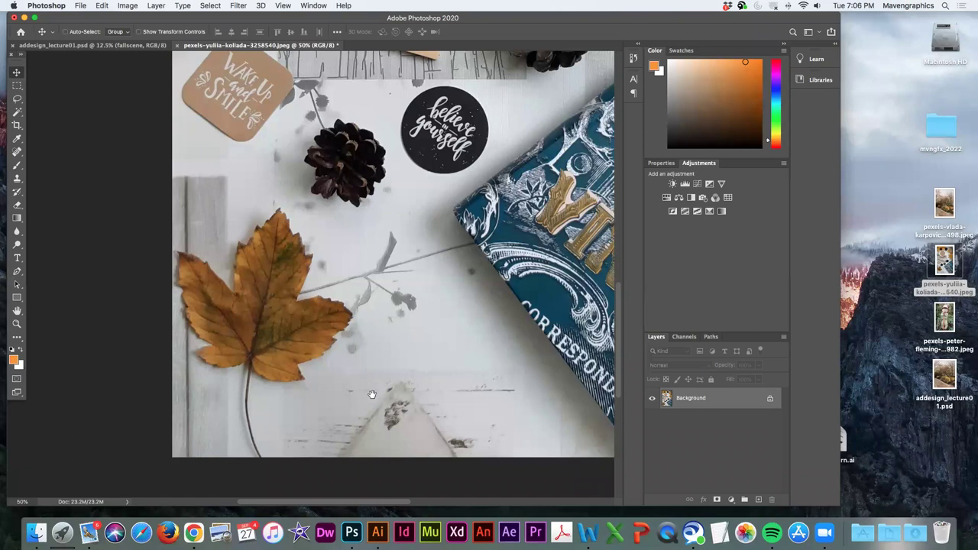
{"action": "scroll", "coordinate": [373, 394], "scroll_direction": "right", "scroll_amount": 4}
{"action": "scroll", "coordinate": [372, 394], "scroll_direction": "down", "scroll_amount": 2}
{"action": "scroll", "coordinate": [373, 395], "scroll_direction": "left", "scroll_amount": 3}
{"action": "scroll", "coordinate": [372, 395], "scroll_direction": "up", "scroll_amount": 2}
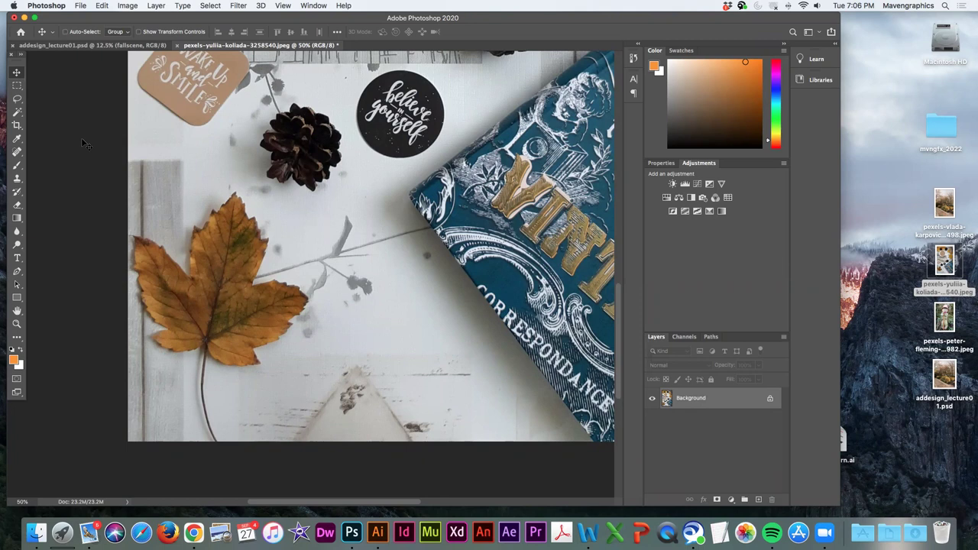
{"action": "key", "text": "super+equal"}
{"action": "key", "text": "super+equal"}
{"action": "key", "text": "super+equal"}
{"action": "key", "text": "super+equal"}
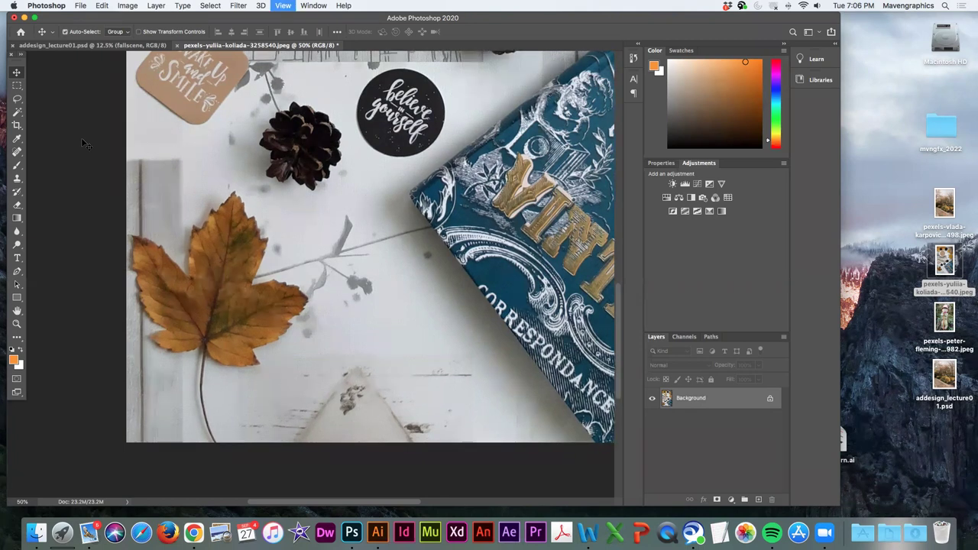
{"action": "key", "text": "super+minus"}
{"action": "key", "text": "super+minus"}
{"action": "key", "text": "super+minus"}
{"action": "key", "text": "super+minus"}
{"action": "key", "text": "super+minus"}
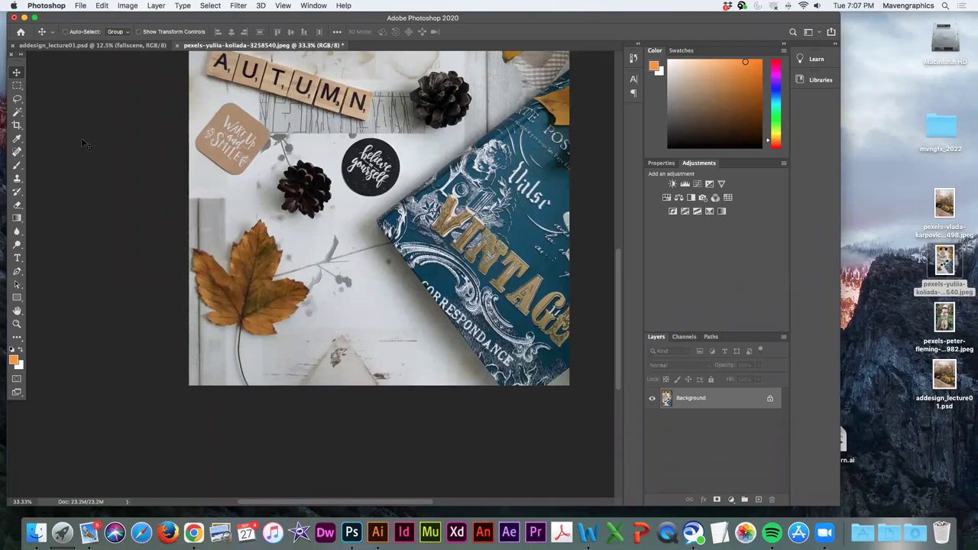
{"action": "key", "text": "super+equal"}
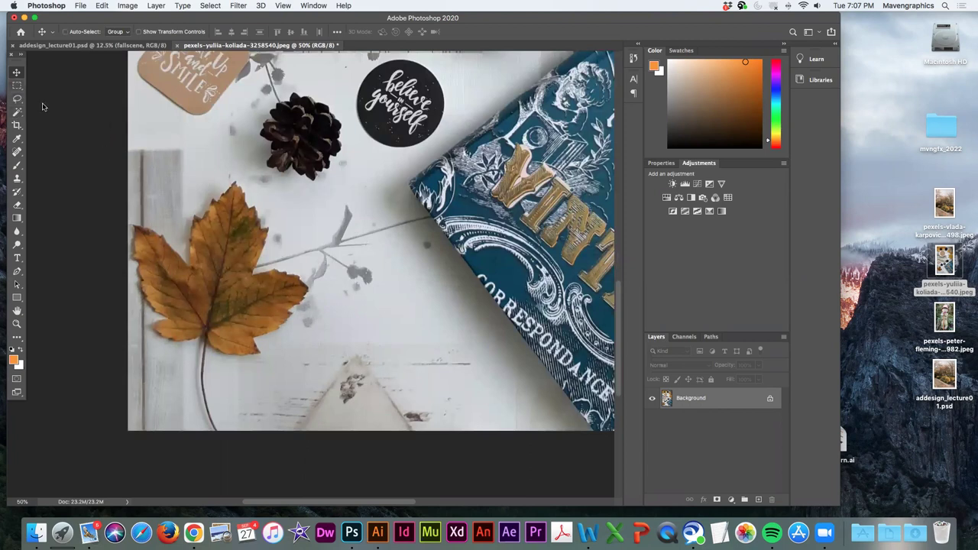
Step: Select the area around the lower maple leaf and its stem with the Rectangular Marquee and copy it
{"action": "left_click", "coordinate": [18, 87]}
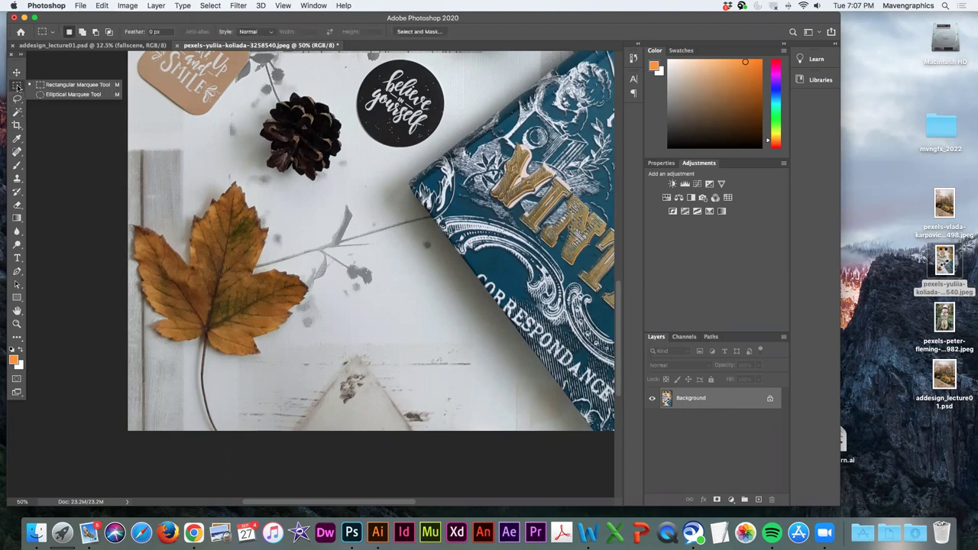
{"action": "left_click", "coordinate": [78, 85]}
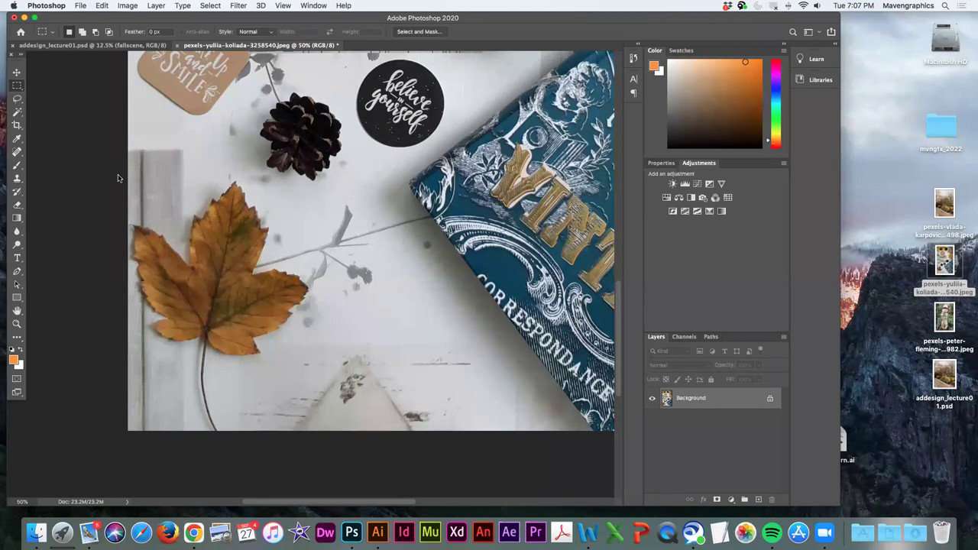
{"action": "left_click_drag", "start_coordinate": [117, 178], "coordinate": [354, 439]}
{"action": "left_click", "coordinate": [102, 5]}
{"action": "left_click", "coordinate": [110, 79]}
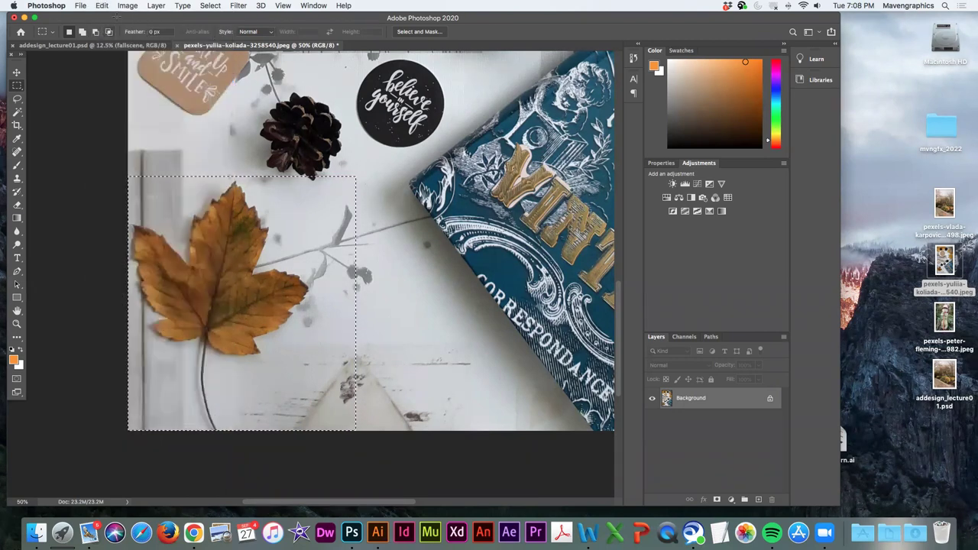
Step: Paste the copied leaf into addesign_lecture01.psd and move it slightly within the middle of the fall landscape
{"action": "left_click", "coordinate": [141, 46]}
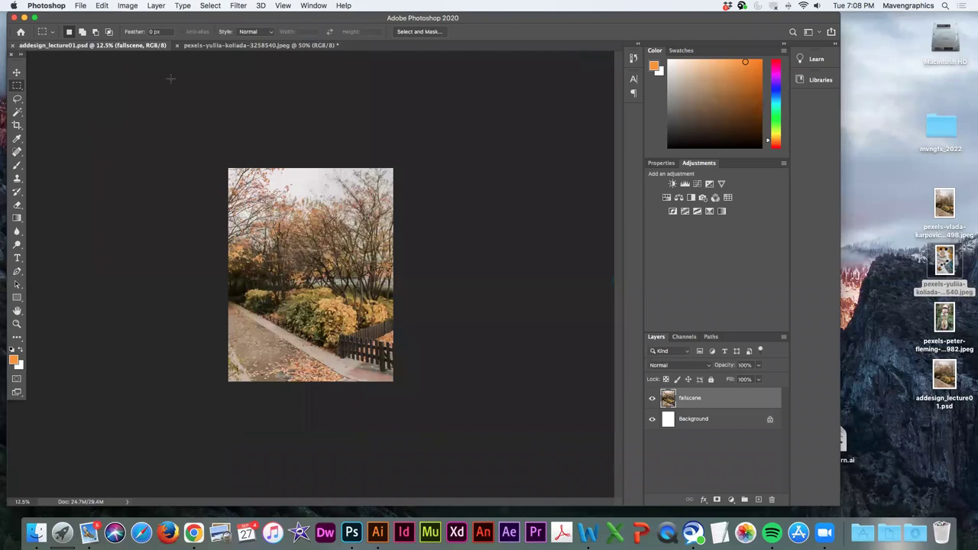
{"action": "left_click", "coordinate": [102, 6]}
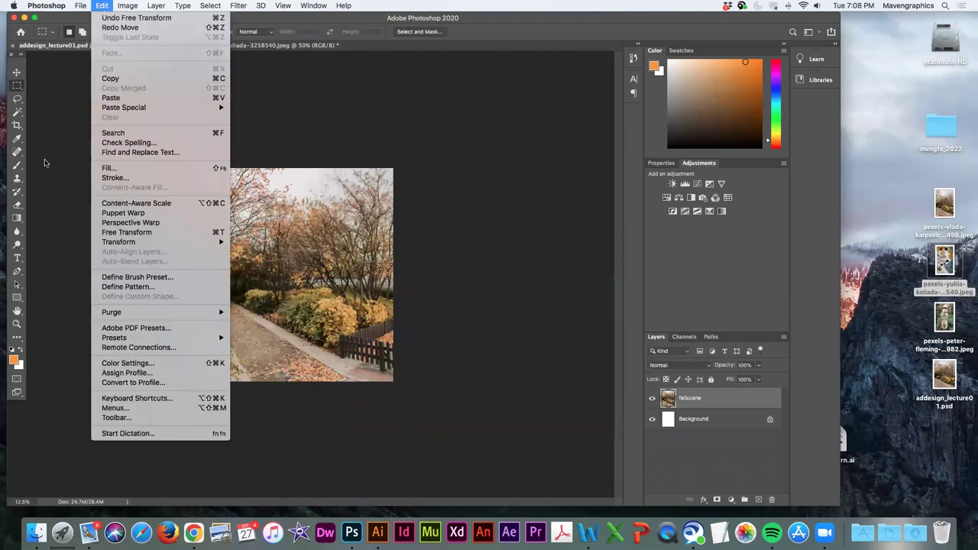
{"action": "left_click", "coordinate": [110, 98]}
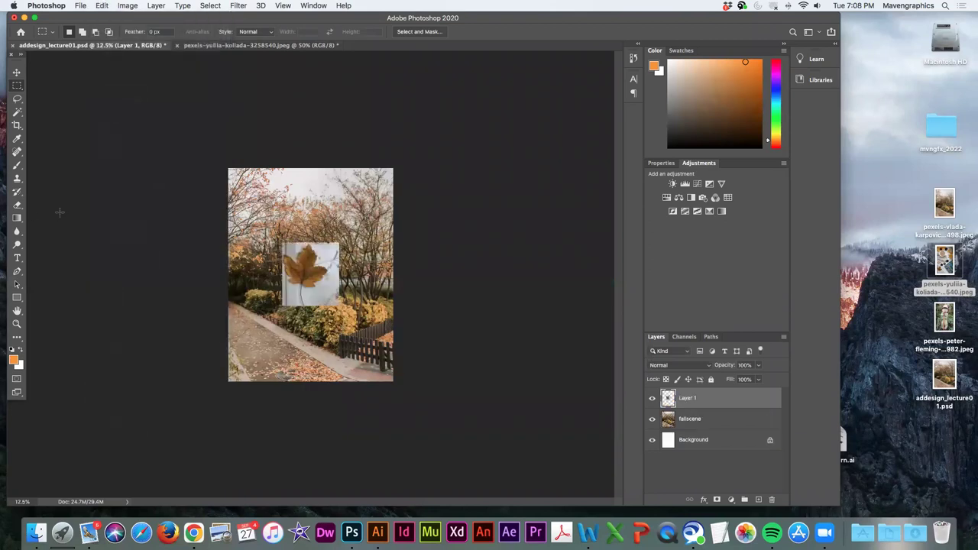
{"action": "left_click", "coordinate": [16, 72]}
{"action": "left_click_drag", "start_coordinate": [297, 298], "coordinate": [290, 325]}
{"action": "left_click_drag", "start_coordinate": [331, 296], "coordinate": [348, 269]}
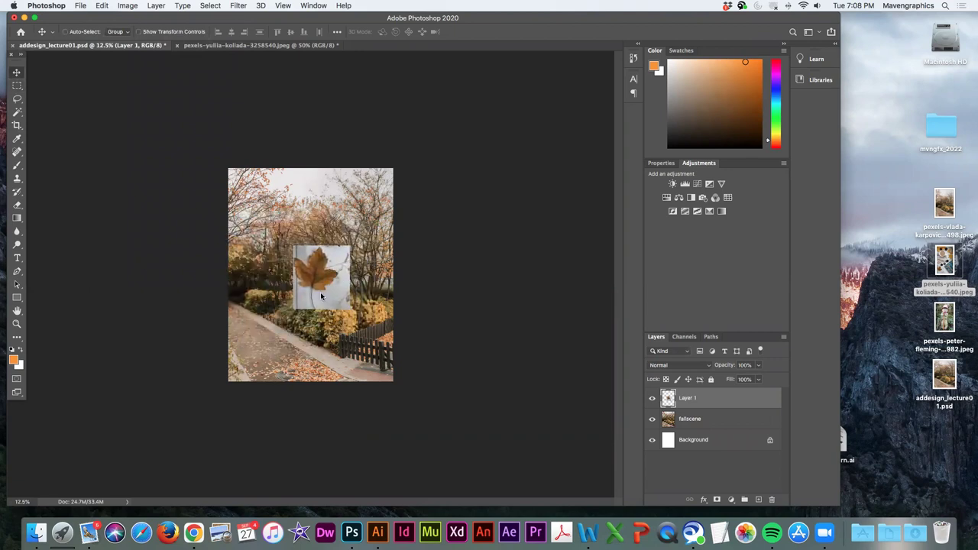
{"action": "scroll", "coordinate": [322, 296], "scroll_direction": "up", "scroll_amount": 3}
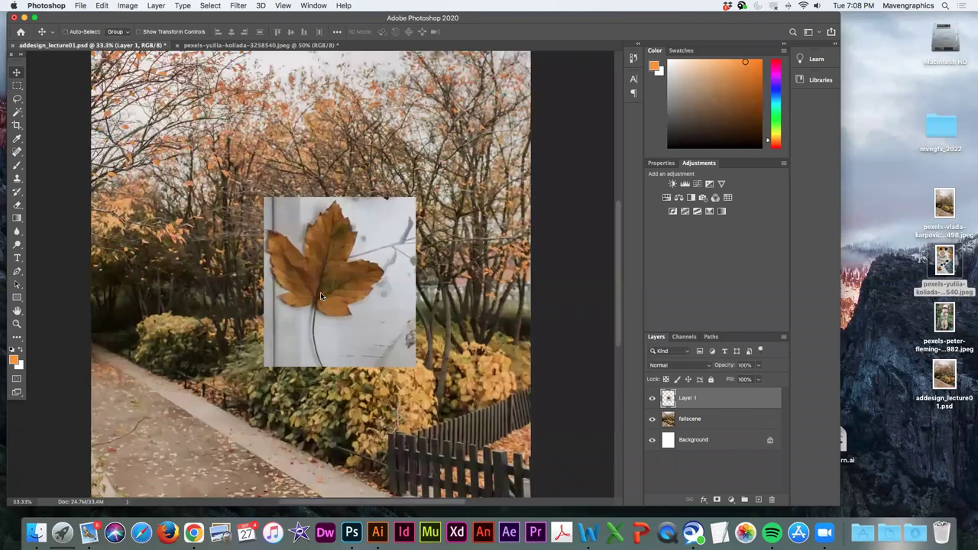
{"action": "scroll", "coordinate": [321, 292], "scroll_direction": "down", "scroll_amount": 2}
{"action": "scroll", "coordinate": [342, 251], "scroll_direction": "up", "scroll_amount": 3}
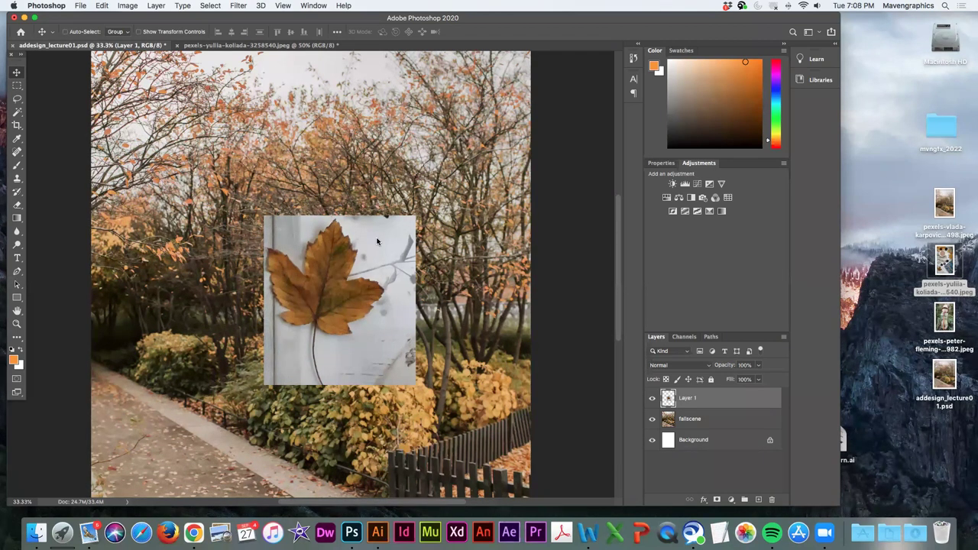
Step: Rename the pasted leaf's layer as leafbox
{"action": "double_click", "coordinate": [683, 399]}
{"action": "type", "text": "leafbox"}
{"action": "key", "text": "Return"}
Step: Hide and show the leafbox layer repeatedly to compare the composition with and without the leaf
{"action": "left_click", "coordinate": [652, 398]}
{"action": "left_click", "coordinate": [652, 398]}
{"action": "left_click", "coordinate": [652, 398]}
{"action": "left_click", "coordinate": [652, 398]}
{"action": "left_click", "coordinate": [652, 398]}
{"action": "left_click", "coordinate": [652, 398]}
{"action": "left_click", "coordinate": [652, 398]}
{"action": "left_click", "coordinate": [652, 398]}
{"action": "left_click", "coordinate": [652, 398]}
{"action": "left_click", "coordinate": [652, 398]}
Step: Move the leaf picture slightly up and to the right, and check its layer by hiding and showing it
{"action": "left_click_drag", "start_coordinate": [266, 371], "coordinate": [279, 349]}
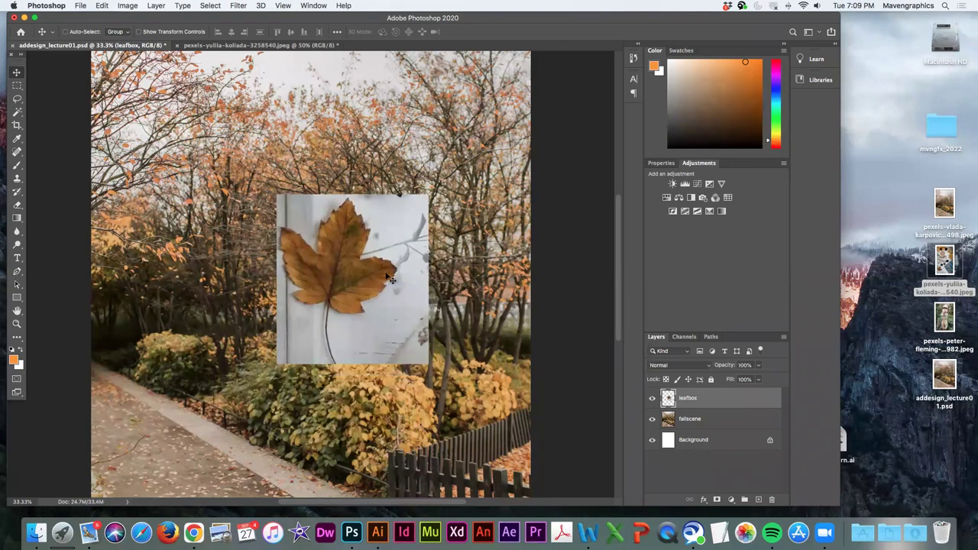
{"action": "left_click", "coordinate": [652, 398]}
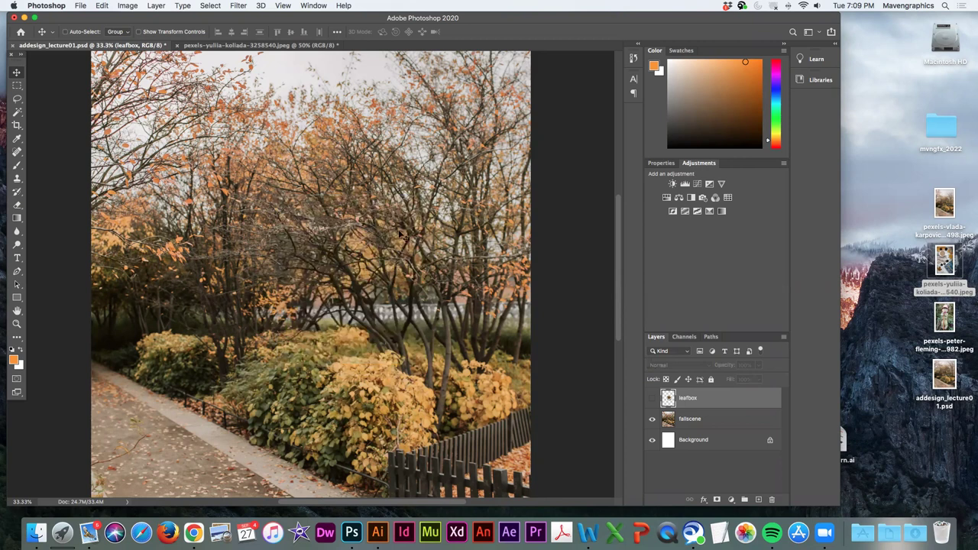
{"action": "left_click", "coordinate": [652, 398]}
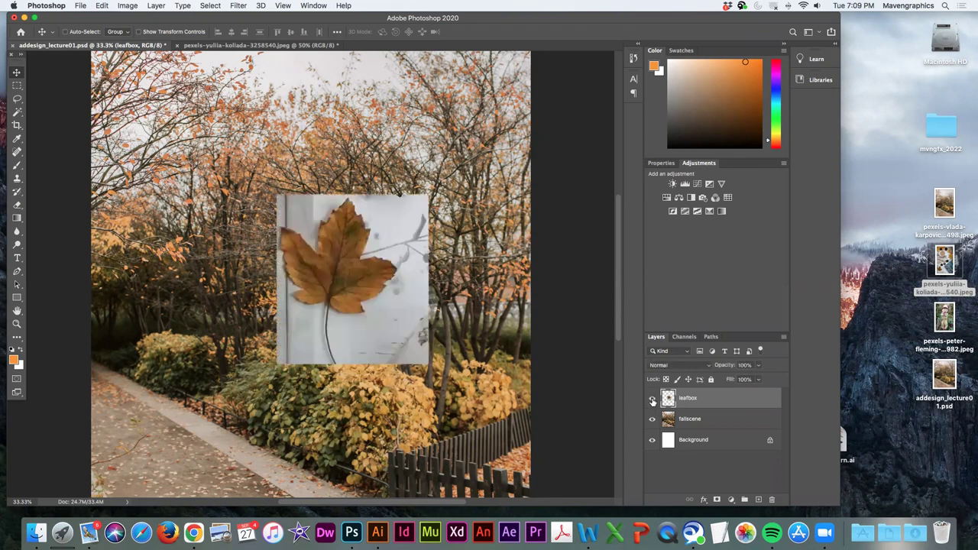
{"action": "left_click", "coordinate": [652, 398]}
{"action": "left_click", "coordinate": [652, 398]}
{"action": "left_click", "coordinate": [653, 398]}
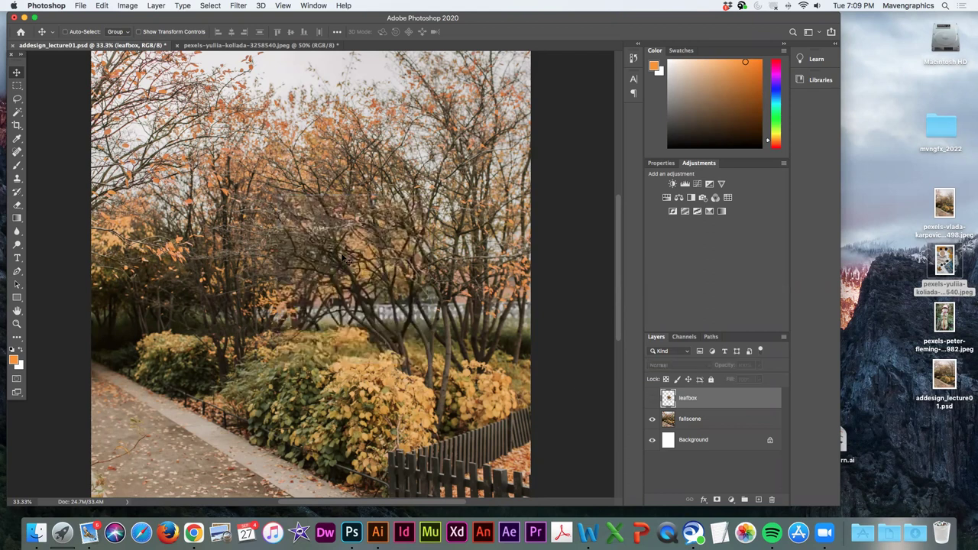
{"action": "left_click", "coordinate": [652, 398]}
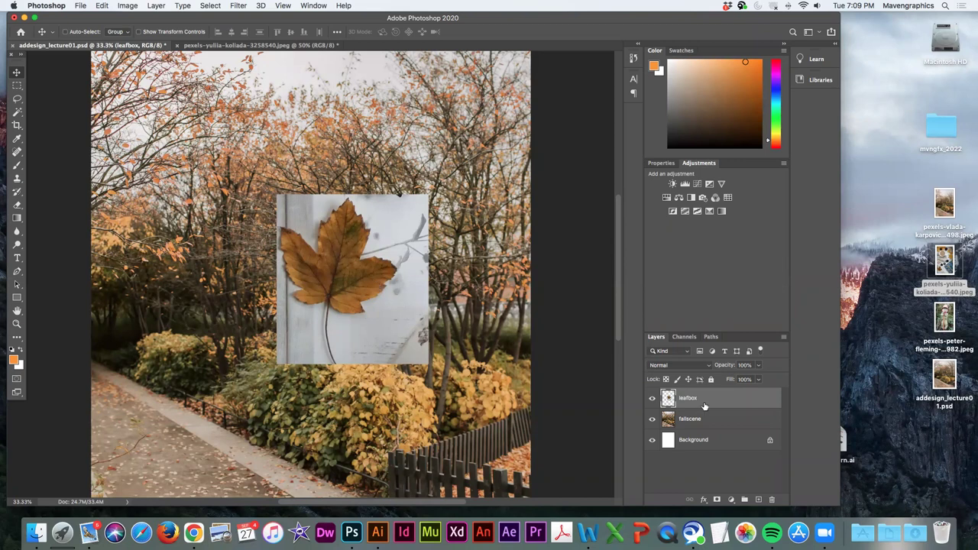
Step: Hide and show the fallscene layer and the leafbox layer in turn to check what each contains
{"action": "left_click", "coordinate": [652, 422]}
{"action": "left_click", "coordinate": [652, 422]}
{"action": "left_click", "coordinate": [652, 399]}
{"action": "left_click", "coordinate": [652, 399]}
Step: Marquee a rectangle over the lower part of the leaf picture and make fallscene the active layer
{"action": "left_click", "coordinate": [17, 85]}
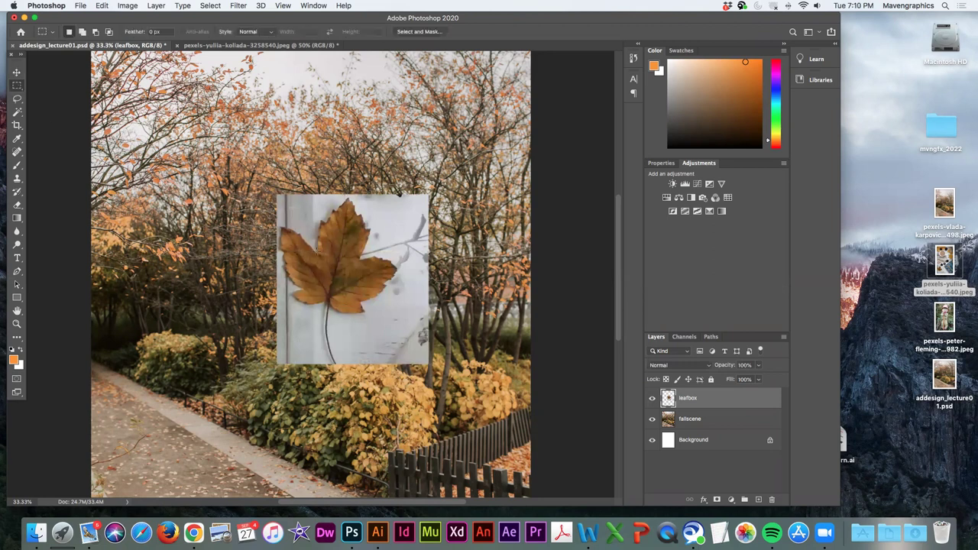
{"action": "left_click_drag", "start_coordinate": [317, 251], "coordinate": [401, 347]}
{"action": "left_click", "coordinate": [720, 422]}
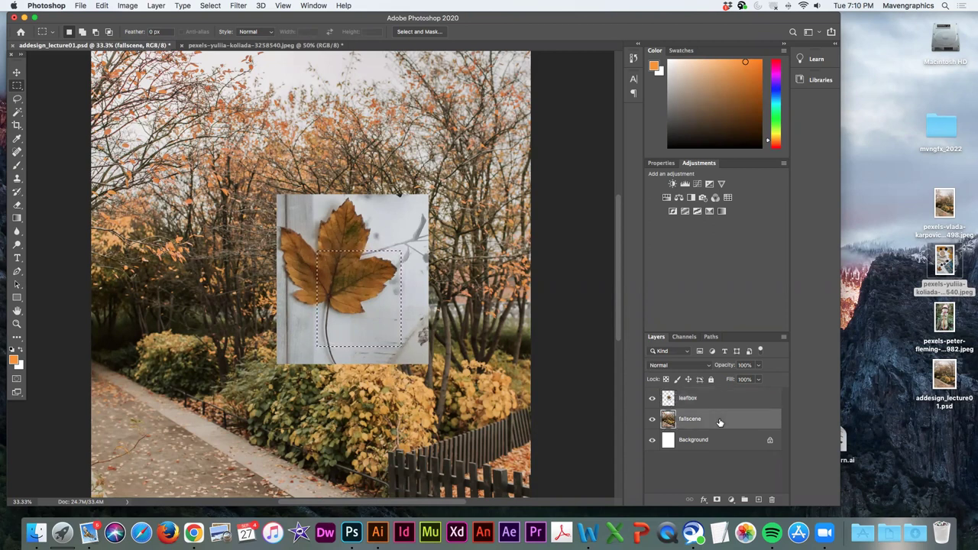
{"action": "left_click", "coordinate": [102, 6]}
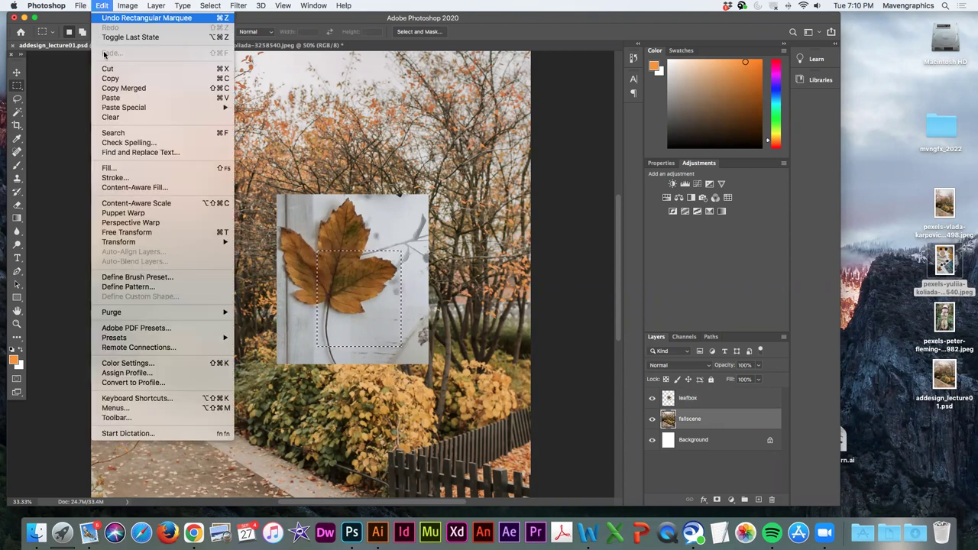
{"action": "left_click", "coordinate": [101, 6]}
{"action": "left_click", "coordinate": [102, 6]}
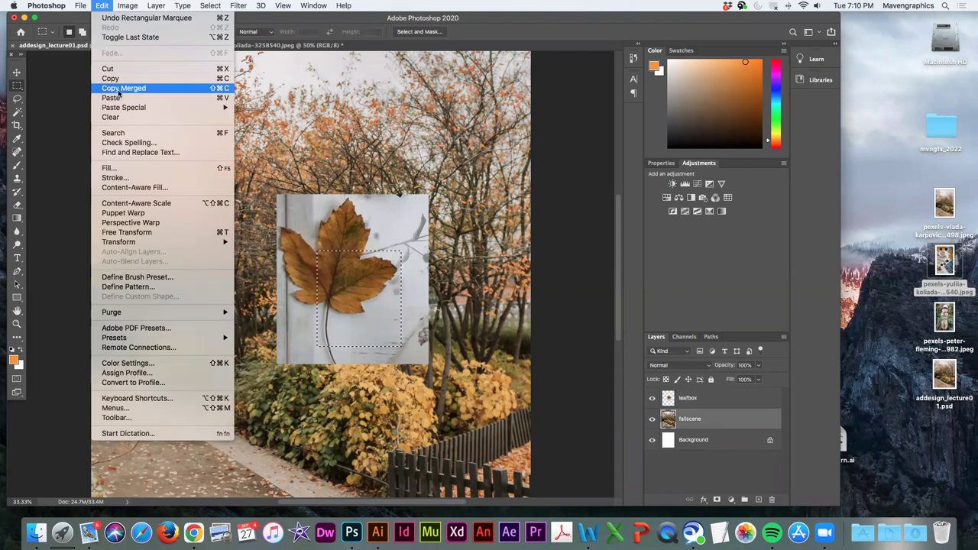
{"action": "left_click", "coordinate": [108, 169]}
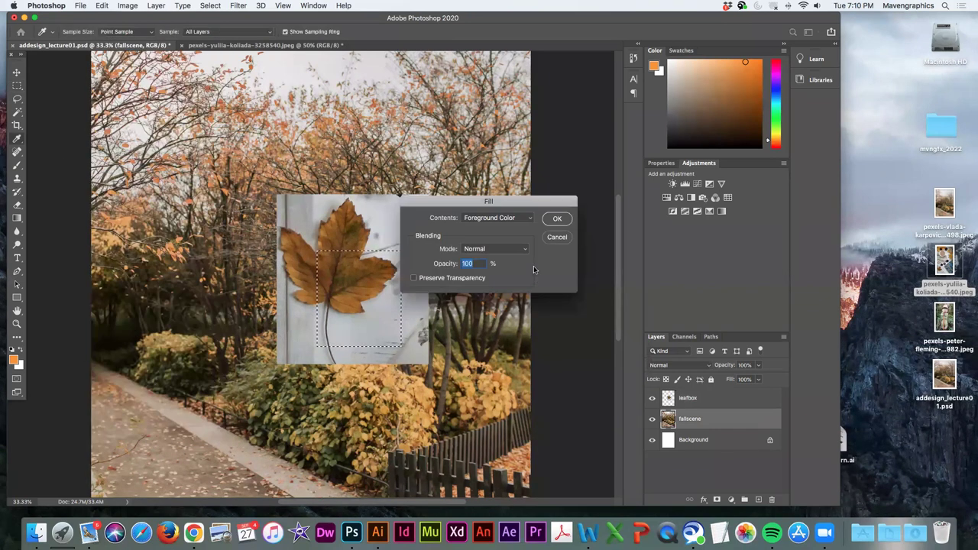
{"action": "left_click", "coordinate": [560, 221]}
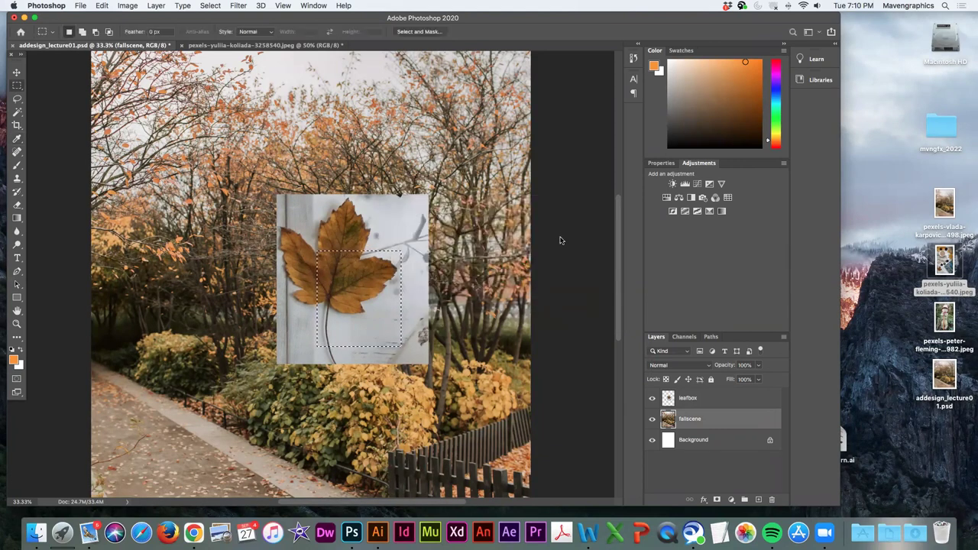
Step: Copy the selected piece of the fallscene layer, paste it as a new layer and move it left of the leaf picture, slightly higher
{"action": "left_click", "coordinate": [101, 5]}
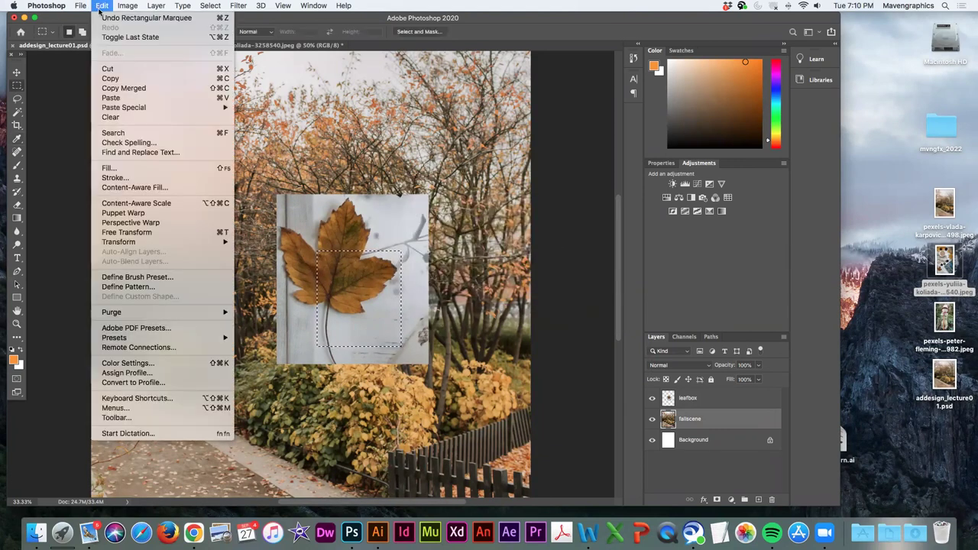
{"action": "left_click", "coordinate": [111, 98]}
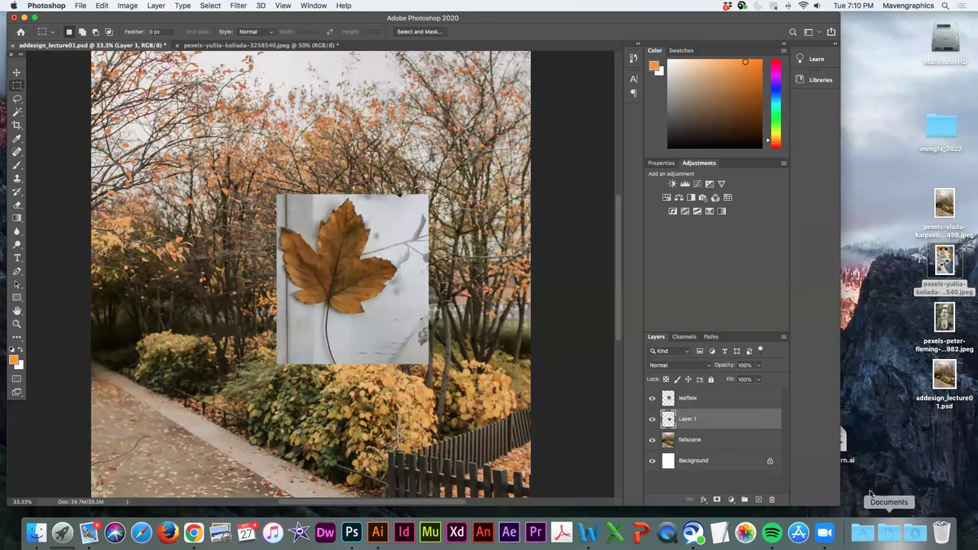
{"action": "left_click", "coordinate": [17, 74]}
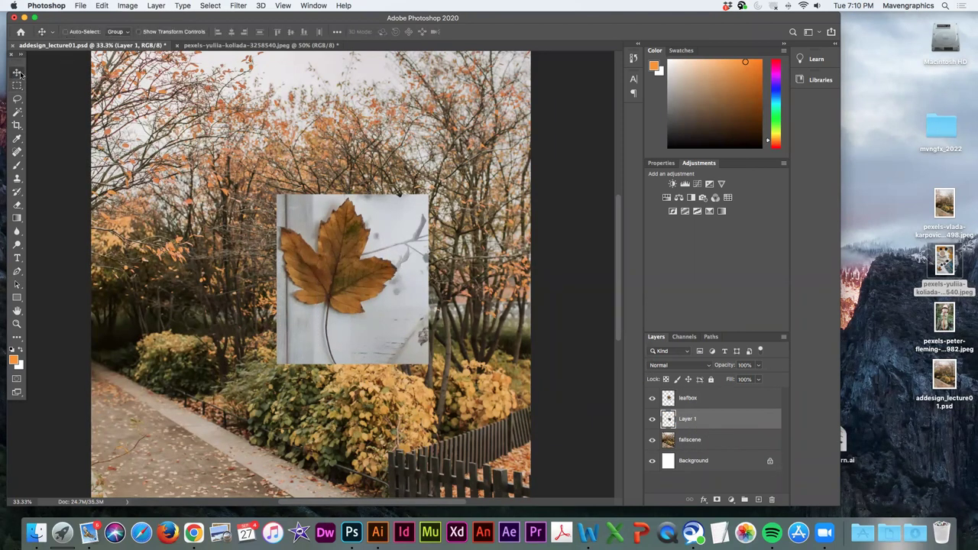
{"action": "left_click_drag", "start_coordinate": [375, 337], "coordinate": [170, 284]}
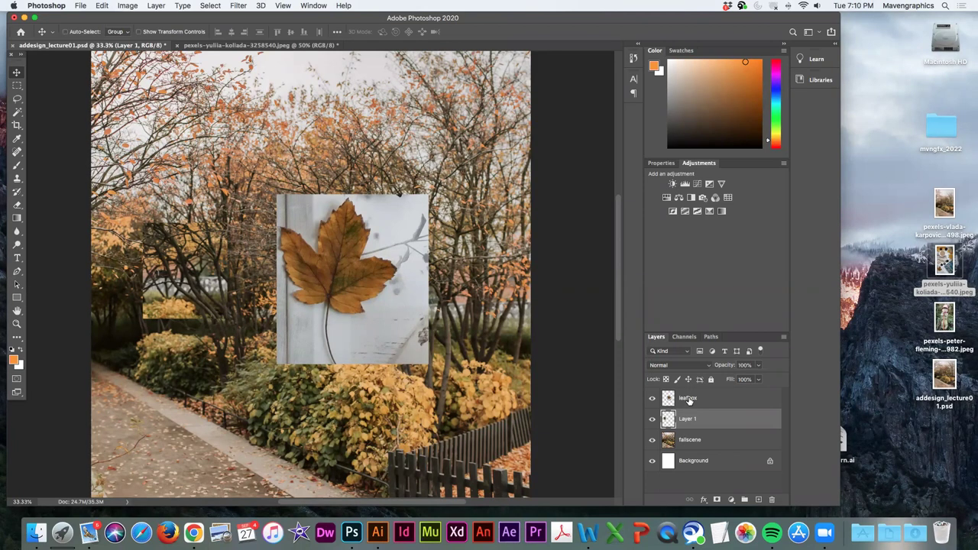
{"action": "left_click_drag", "start_coordinate": [197, 274], "coordinate": [196, 237]}
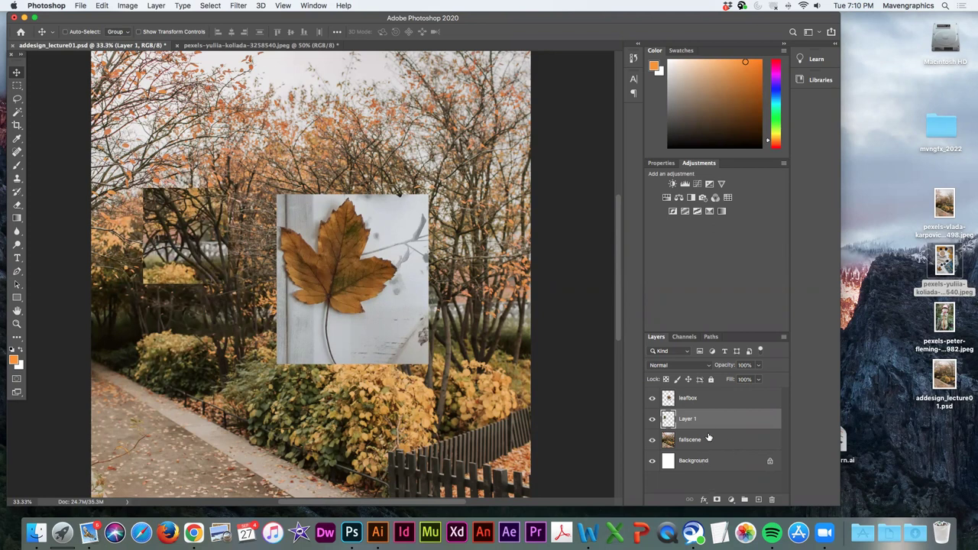
Step: Delete the layer holding the pasted landscape piece and hide the leafbox layer
{"action": "left_click", "coordinate": [772, 500]}
{"action": "left_click", "coordinate": [569, 183]}
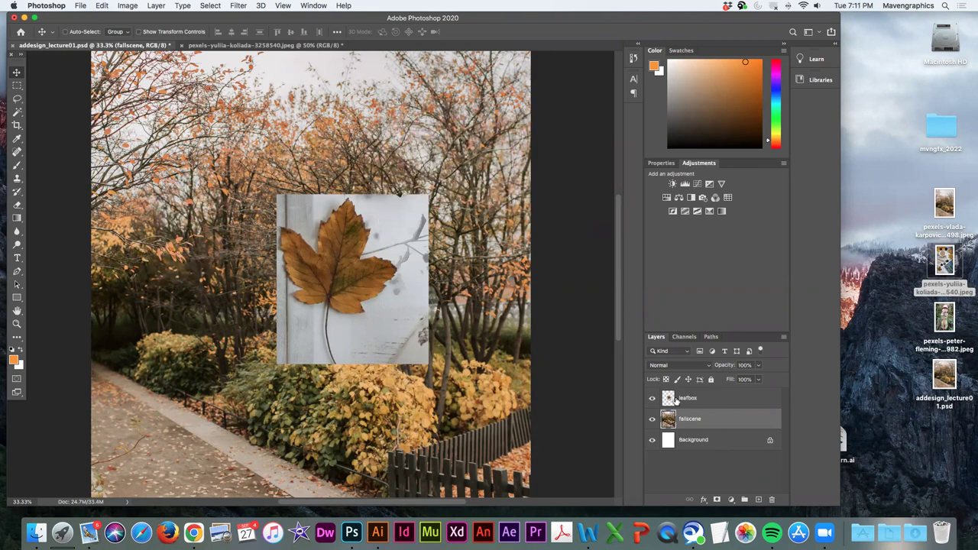
{"action": "left_click", "coordinate": [652, 399]}
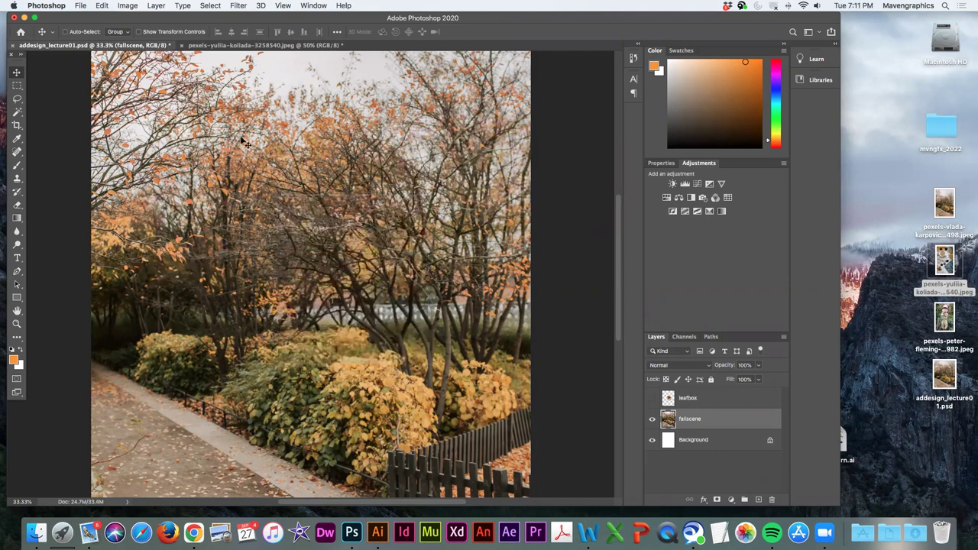
Step: In the leaf photo, replace the rectangular selection with an elliptical marquee feathered 30 px and centre it on the leaf
{"action": "left_click", "coordinate": [227, 45]}
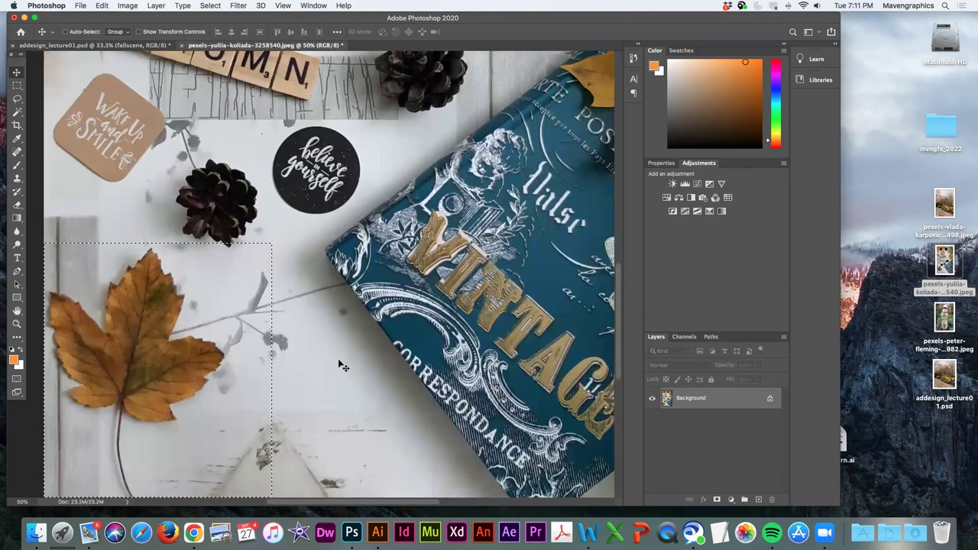
{"action": "left_click_drag", "start_coordinate": [16, 85], "coordinate": [39, 93]}
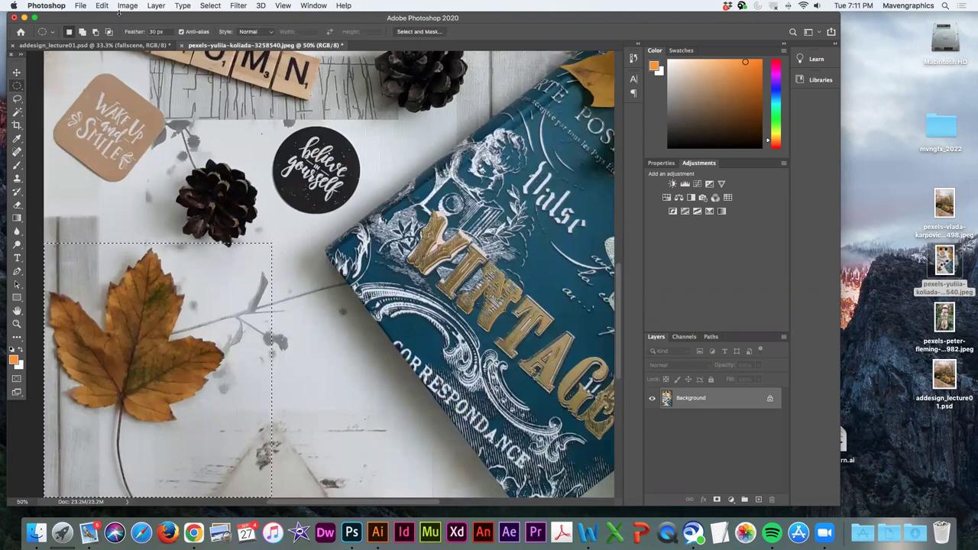
{"action": "left_click", "coordinate": [210, 6]}
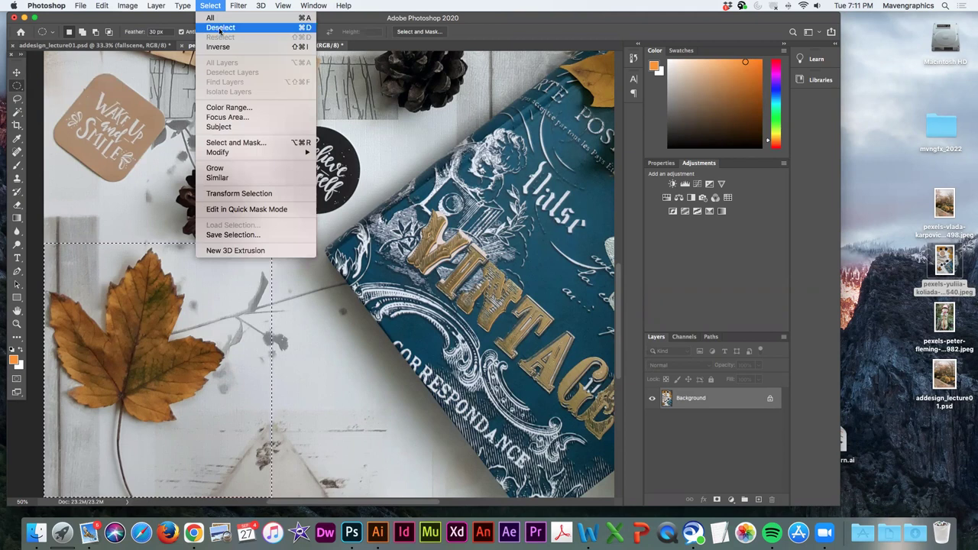
{"action": "left_click", "coordinate": [222, 33]}
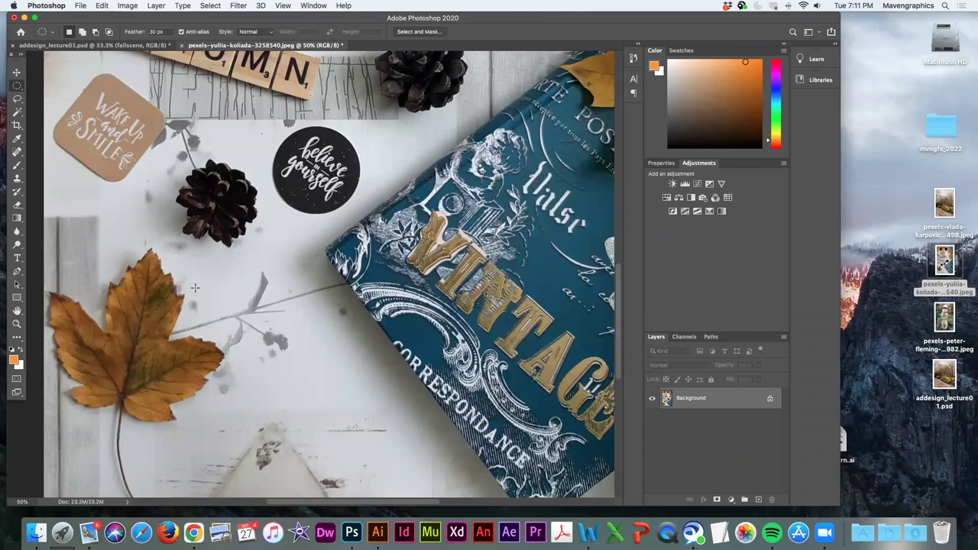
{"action": "left_click_drag", "start_coordinate": [78, 237], "coordinate": [258, 486]}
{"action": "left_click_drag", "start_coordinate": [213, 369], "coordinate": [176, 371]}
Step: Copy the feathered leaf selection into addesign_lecture01.psd as a new layer and move it slightly up
{"action": "left_click", "coordinate": [102, 6]}
{"action": "left_click", "coordinate": [115, 77]}
{"action": "left_click", "coordinate": [113, 47]}
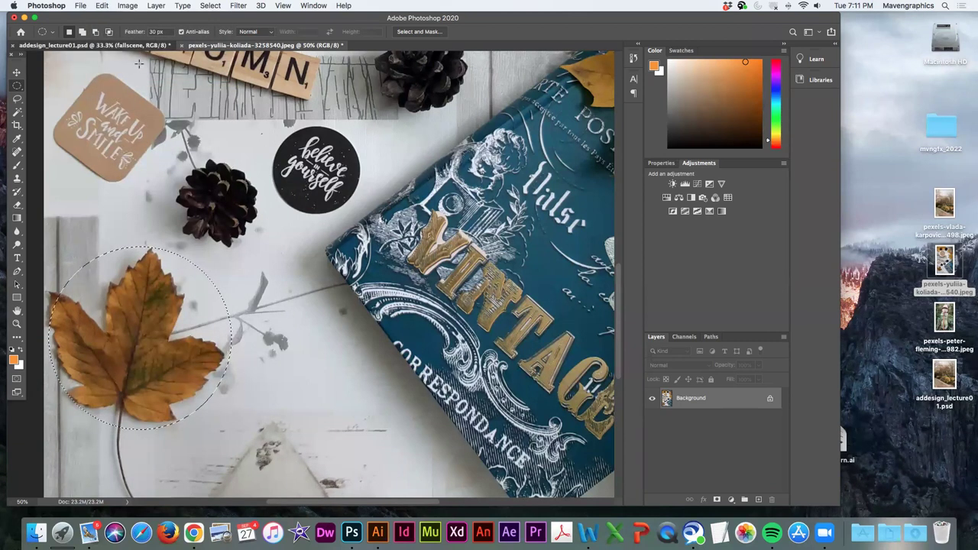
{"action": "left_click", "coordinate": [102, 7]}
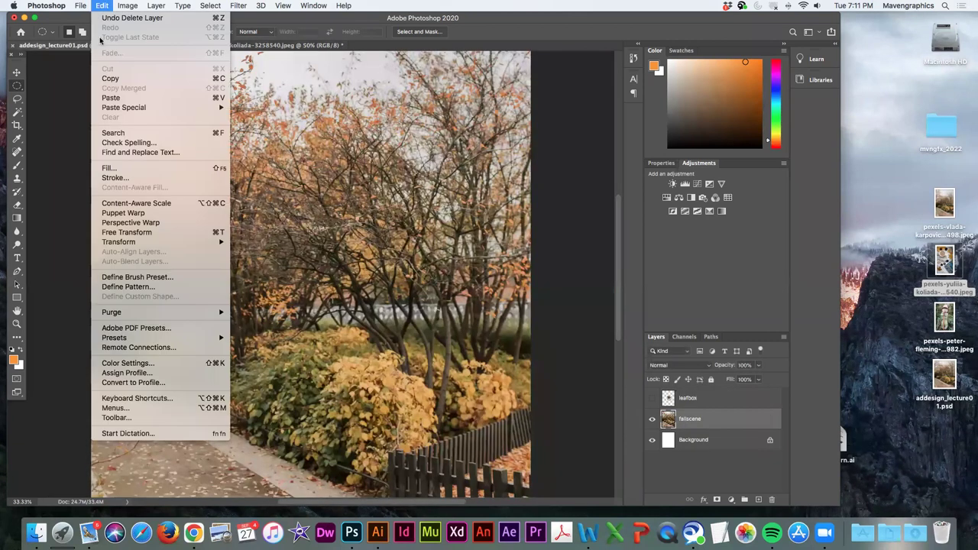
{"action": "left_click", "coordinate": [111, 98]}
{"action": "left_click", "coordinate": [16, 72]}
{"action": "left_click_drag", "start_coordinate": [310, 291], "coordinate": [312, 248]}
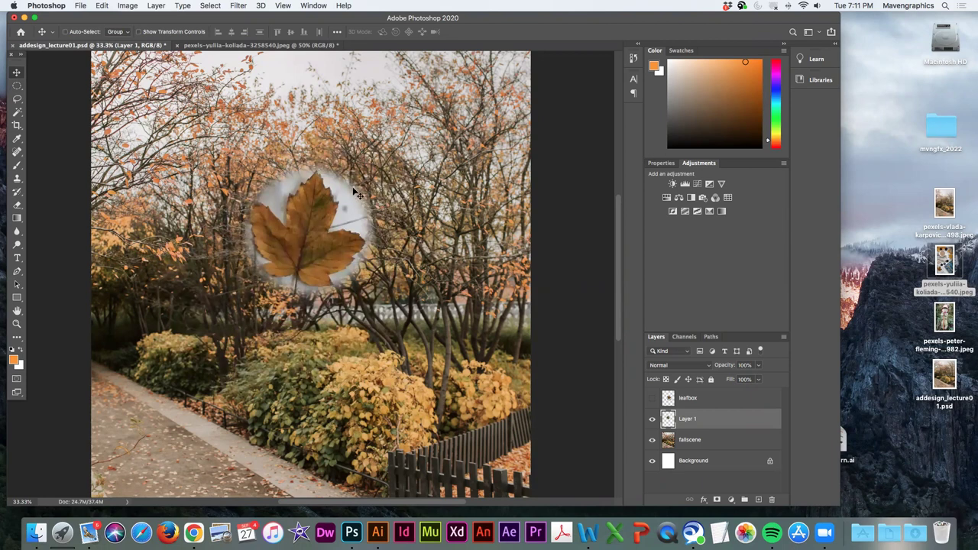
Step: Delete the pasted feathered leaf layer, and set the elliptical marquee's feather to 0 px in the leaf photo
{"action": "left_click", "coordinate": [773, 500]}
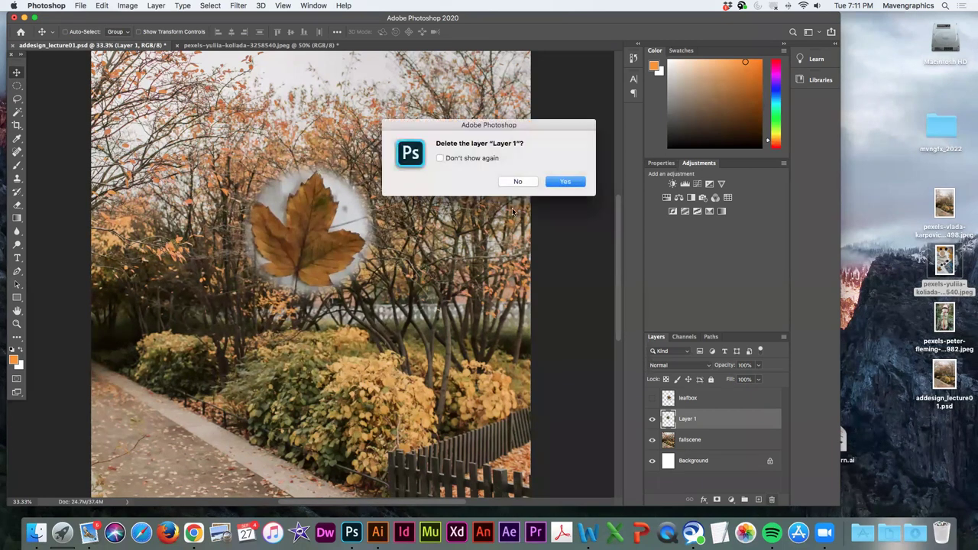
{"action": "left_click", "coordinate": [572, 183]}
{"action": "left_click", "coordinate": [241, 46]}
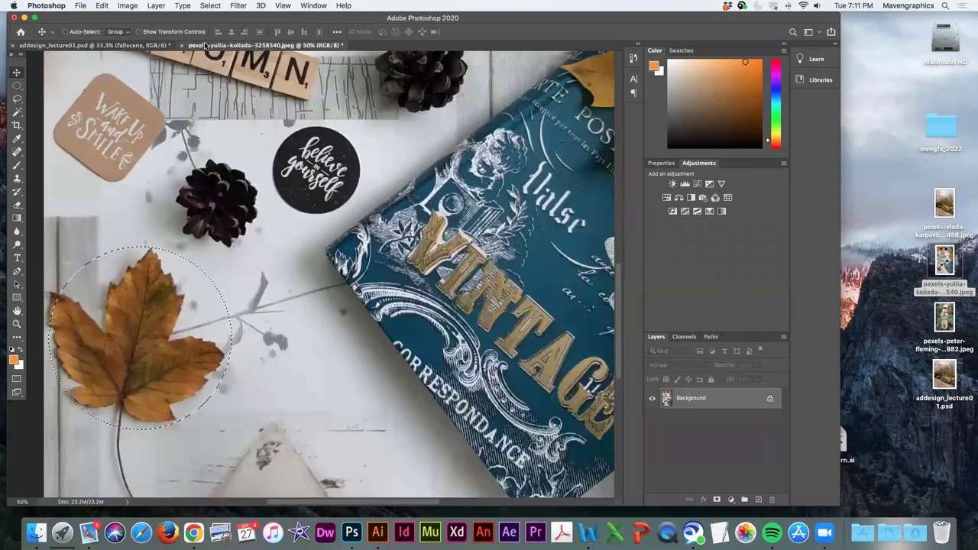
{"action": "left_click", "coordinate": [17, 86]}
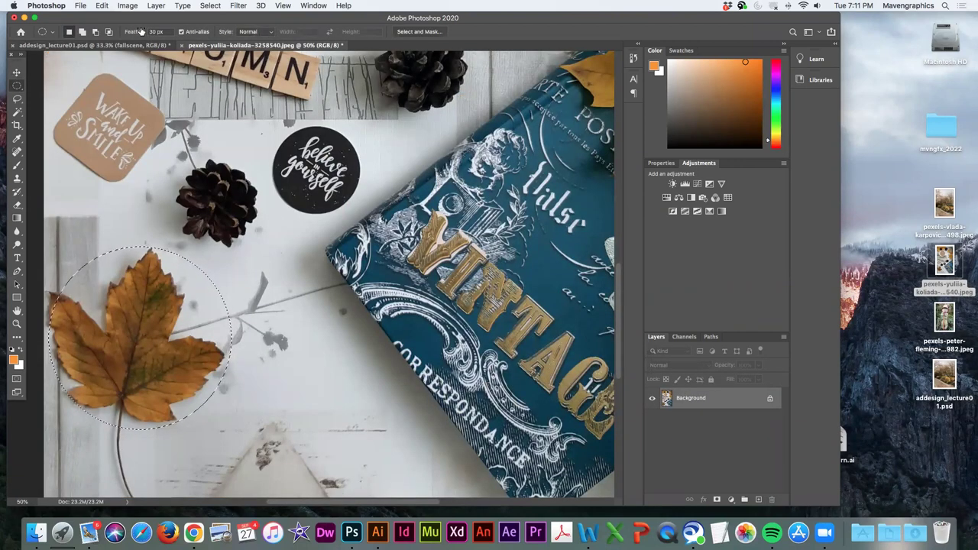
{"action": "left_click_drag", "start_coordinate": [140, 32], "coordinate": [144, 32]}
{"action": "type", "text": "0"}
Step: Copy the existing leaf selection into addesign_lecture01.psd with the feather set to 0 px, and undo the paste
{"action": "key", "text": "super+c"}
{"action": "left_click", "coordinate": [133, 48]}
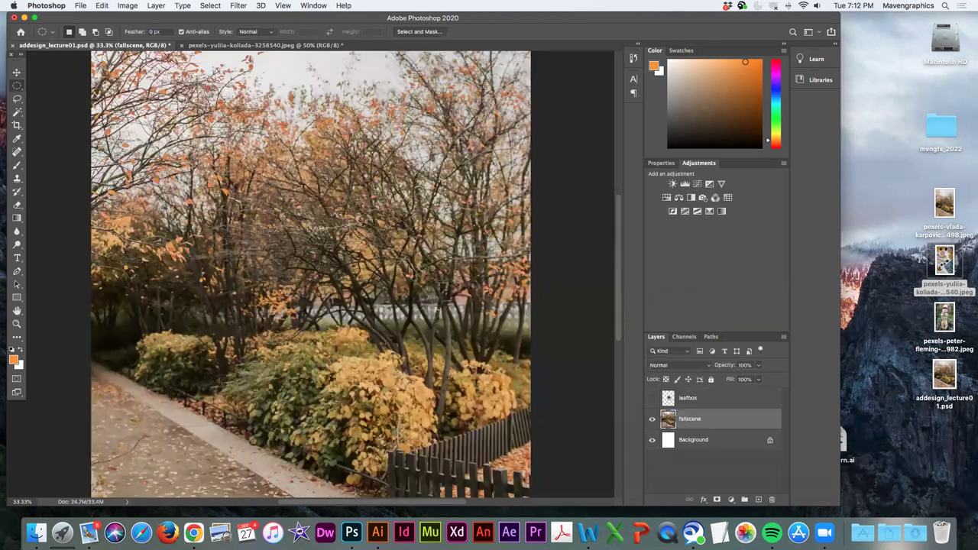
{"action": "key", "text": "super+v"}
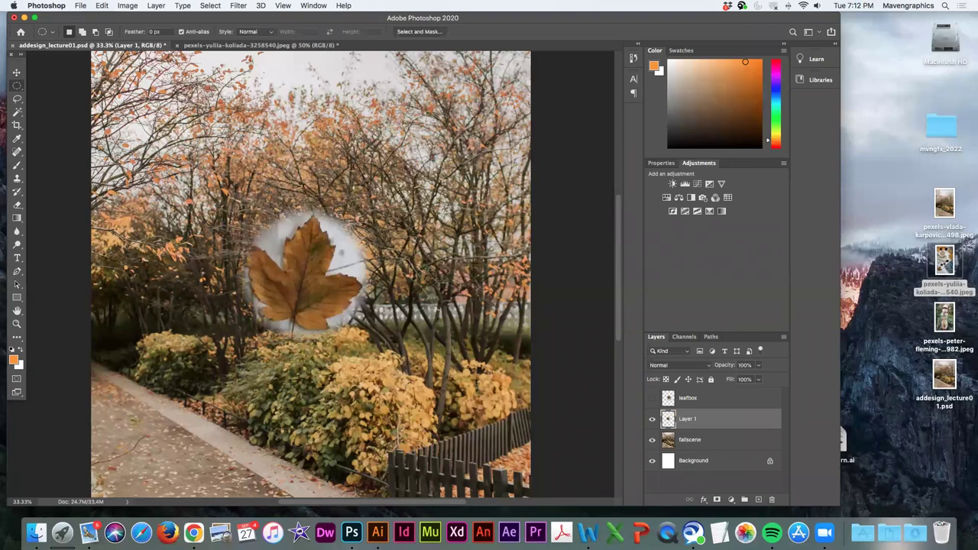
{"action": "key", "text": "super+z"}
Step: Return to the leaf photo, copy the same elliptical selection into addesign_lecture01.psd once more, and undo that paste
{"action": "key", "text": "ctrl+Tab"}
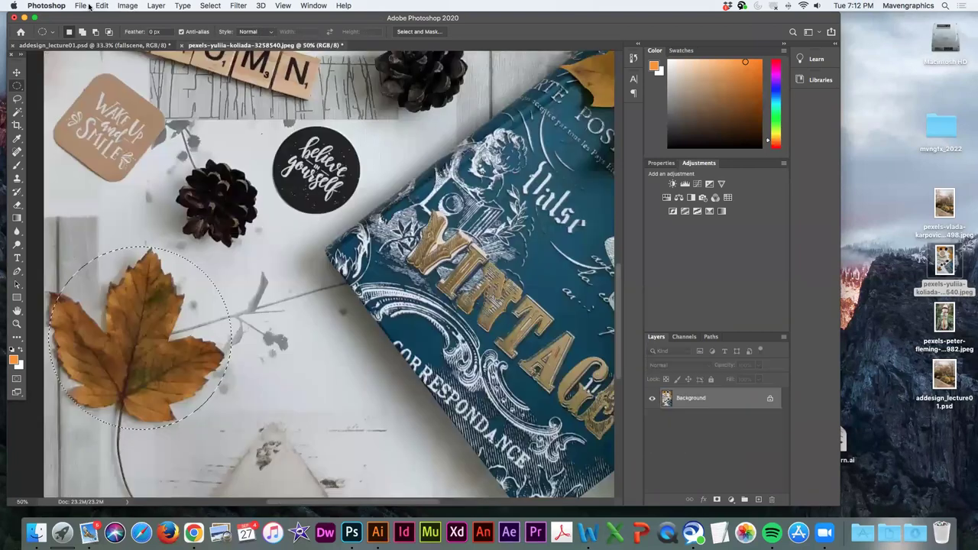
{"action": "left_click", "coordinate": [101, 5]}
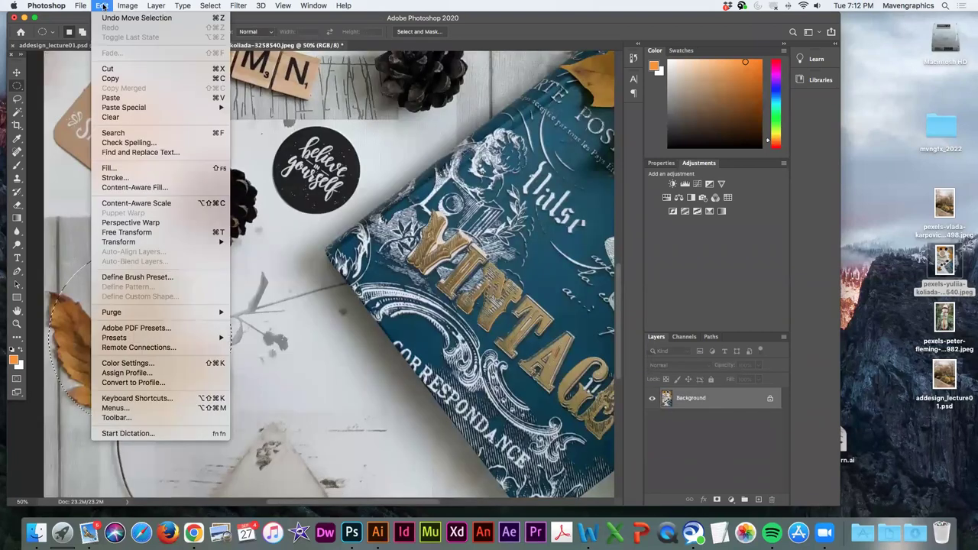
{"action": "left_click", "coordinate": [115, 73]}
{"action": "left_click", "coordinate": [122, 46]}
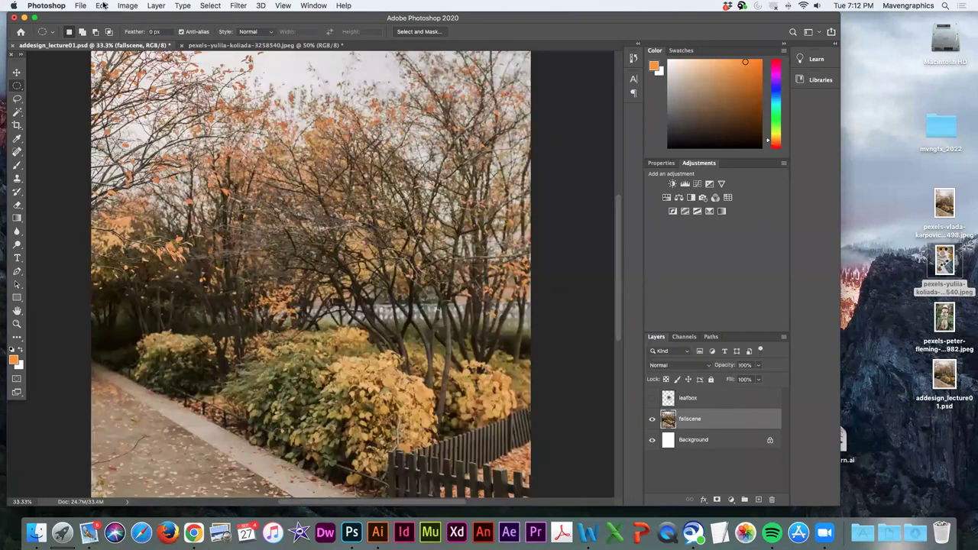
{"action": "left_click", "coordinate": [103, 5]}
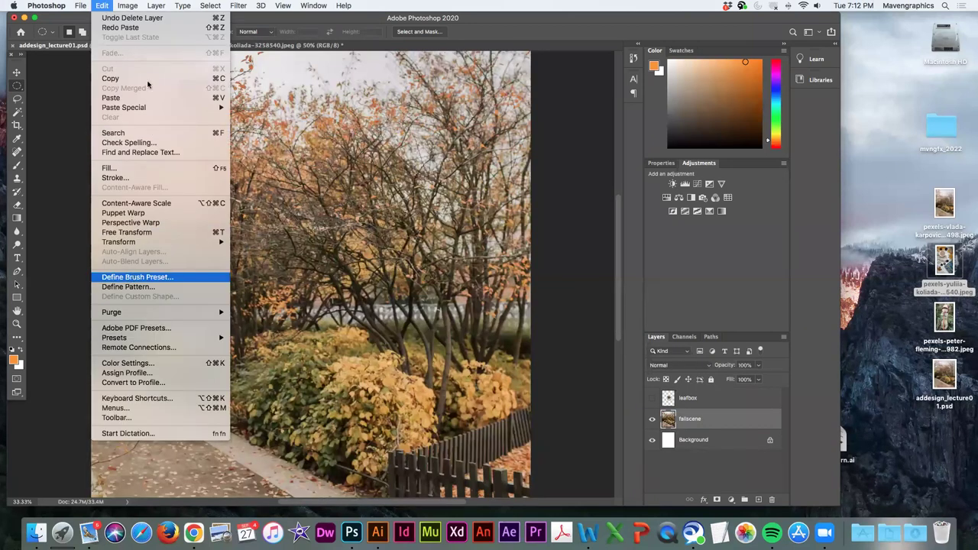
{"action": "left_click", "coordinate": [124, 98]}
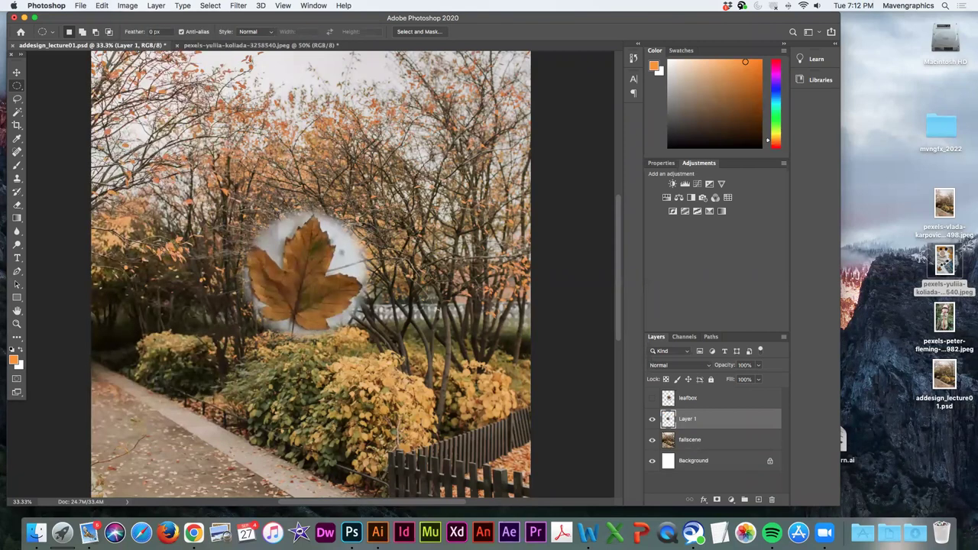
{"action": "key", "text": "super+z"}
Step: In the leaf photo, clear the old selection and draw a new unfeathered ellipse over the right part of the leaf and its background
{"action": "left_click", "coordinate": [220, 46]}
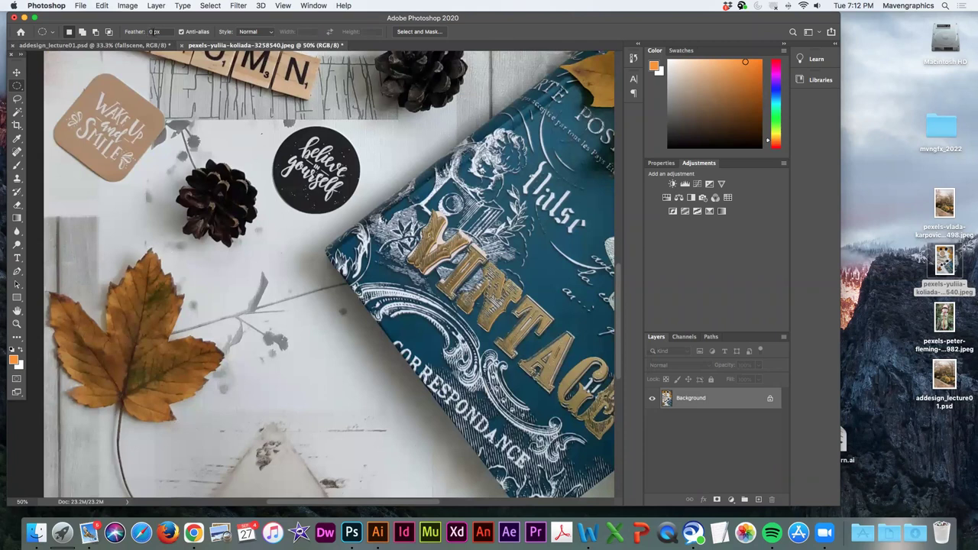
{"action": "left_click", "coordinate": [149, 32]}
{"action": "mouse_move", "coordinate": [107, 241]}
{"action": "left_mouse_down"}
{"action": "mouse_move", "coordinate": [310, 359]}
{"action": "mouse_move", "coordinate": [366, 467]}
{"action": "left_mouse_up"}
Step: Copy the hard-edged ellipse into addesign_lecture01.psd as a new layer and move it slightly up
{"action": "left_click", "coordinate": [123, 46]}
{"action": "key", "text": "super+v"}
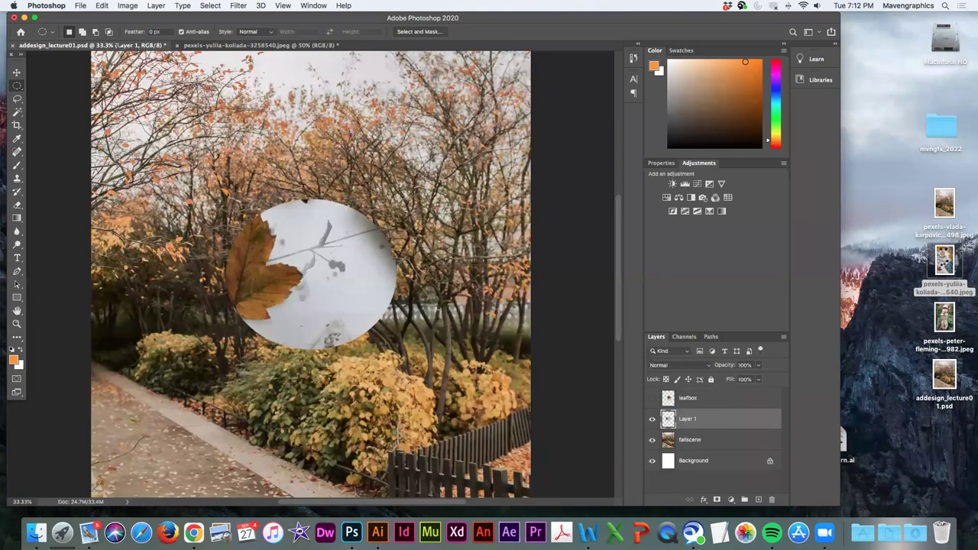
{"action": "left_click", "coordinate": [16, 72]}
{"action": "mouse_move", "coordinate": [353, 217]}
{"action": "left_mouse_down"}
{"action": "mouse_move", "coordinate": [338, 215]}
{"action": "mouse_move", "coordinate": [355, 207]}
{"action": "left_mouse_up"}
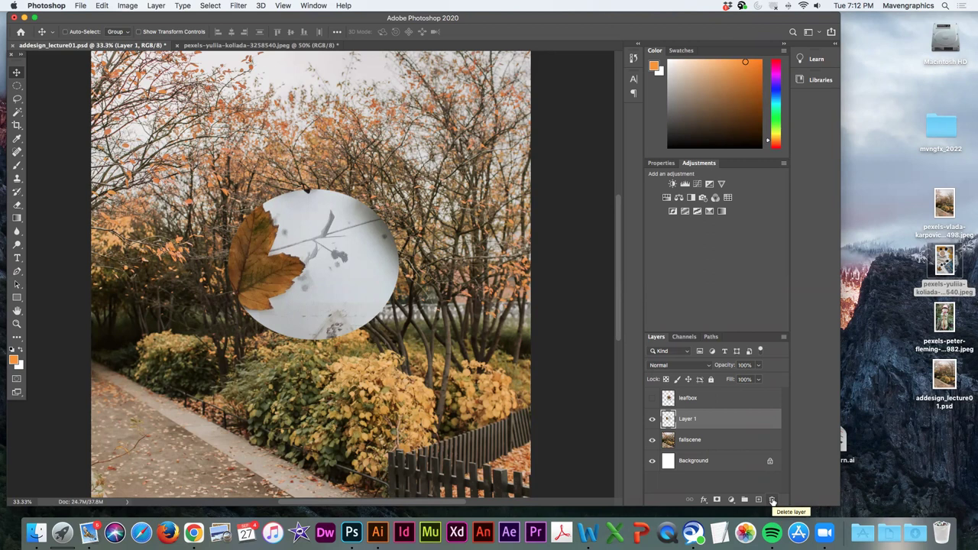
Step: Delete the layer holding the pasted hard-edged ellipse
{"action": "left_click", "coordinate": [772, 500]}
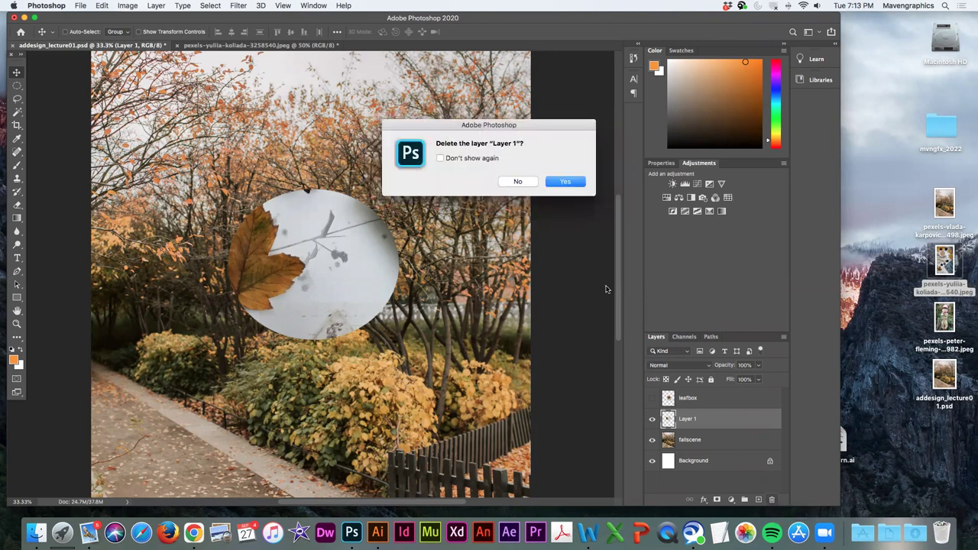
{"action": "left_click", "coordinate": [563, 182]}
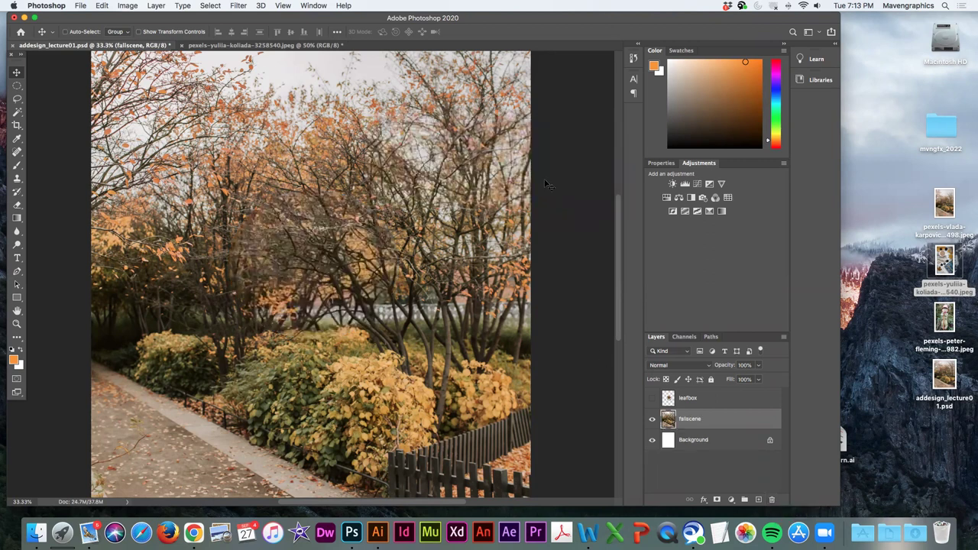
Step: Return to the leaf photo and clear its elliptical selection
{"action": "left_click", "coordinate": [247, 45]}
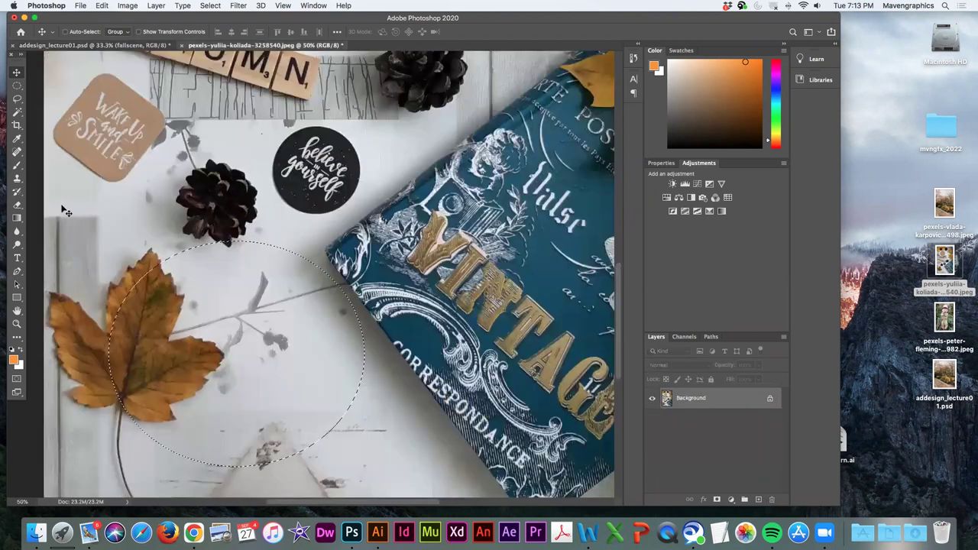
{"action": "left_click", "coordinate": [18, 85]}
{"action": "left_click", "coordinate": [72, 94]}
{"action": "left_click", "coordinate": [100, 144]}
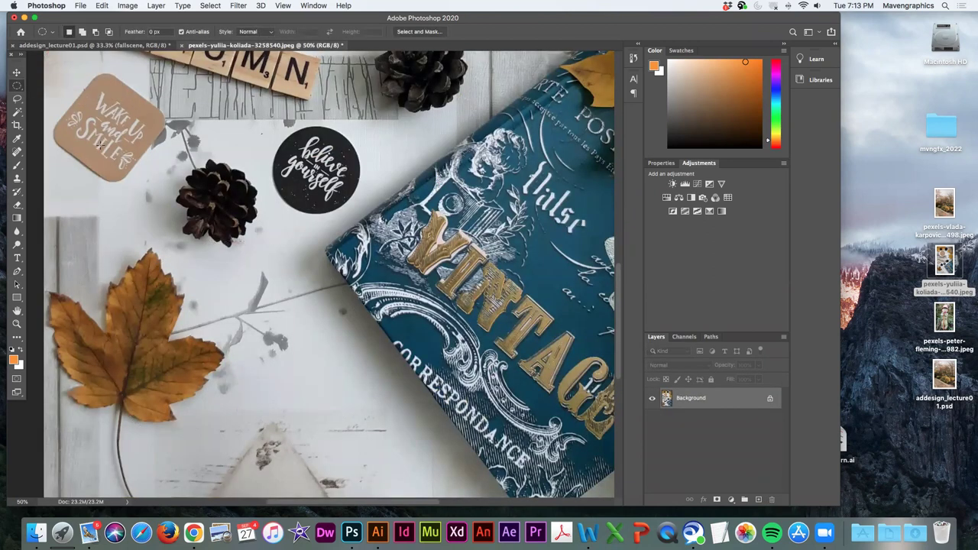
Step: Trace a freehand Lasso selection with 0 px feather around the whole maple leaf and its stem
{"action": "left_click", "coordinate": [17, 98]}
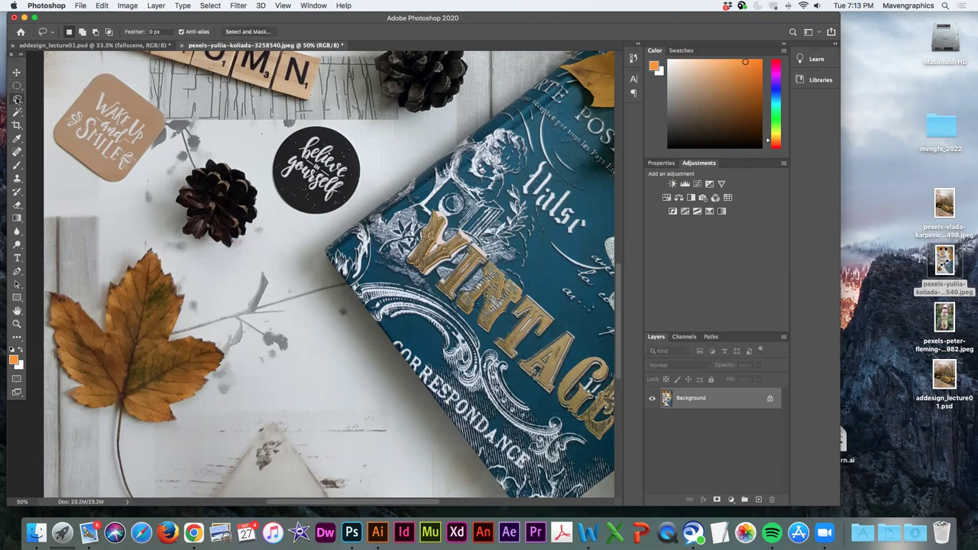
{"action": "left_click", "coordinate": [57, 100]}
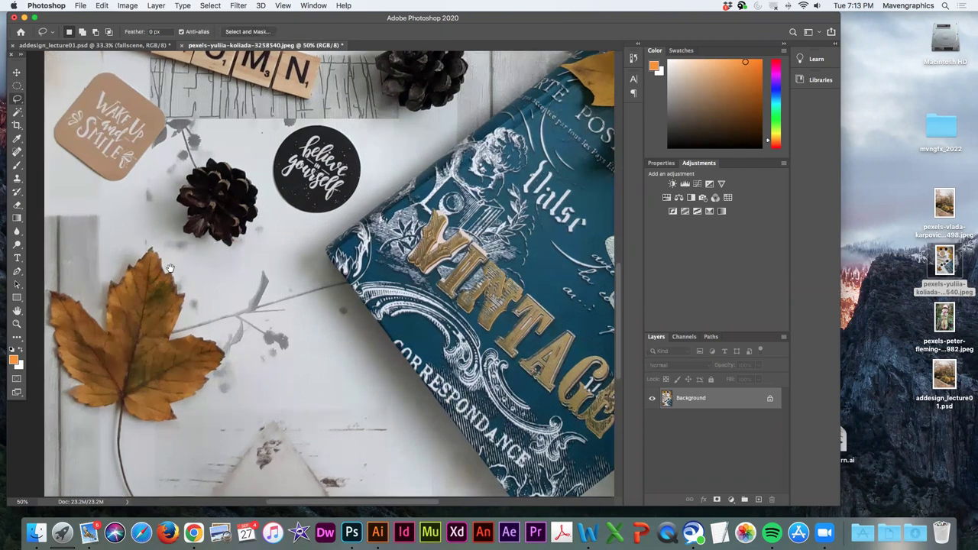
{"action": "scroll", "coordinate": [122, 260], "scroll_direction": "down", "scroll_amount": 2}
{"action": "scroll", "coordinate": [122, 260], "scroll_direction": "left", "scroll_amount": 4}
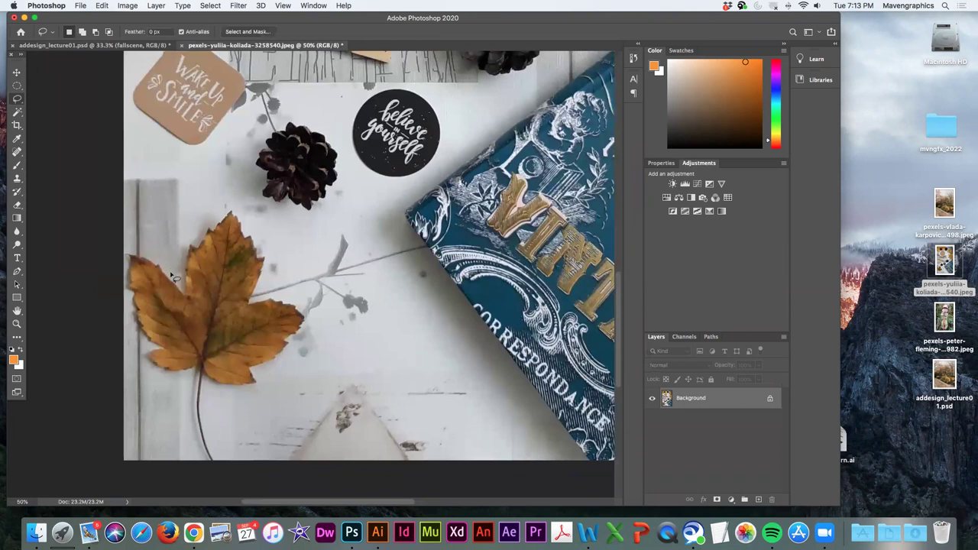
{"action": "left_click", "coordinate": [18, 99]}
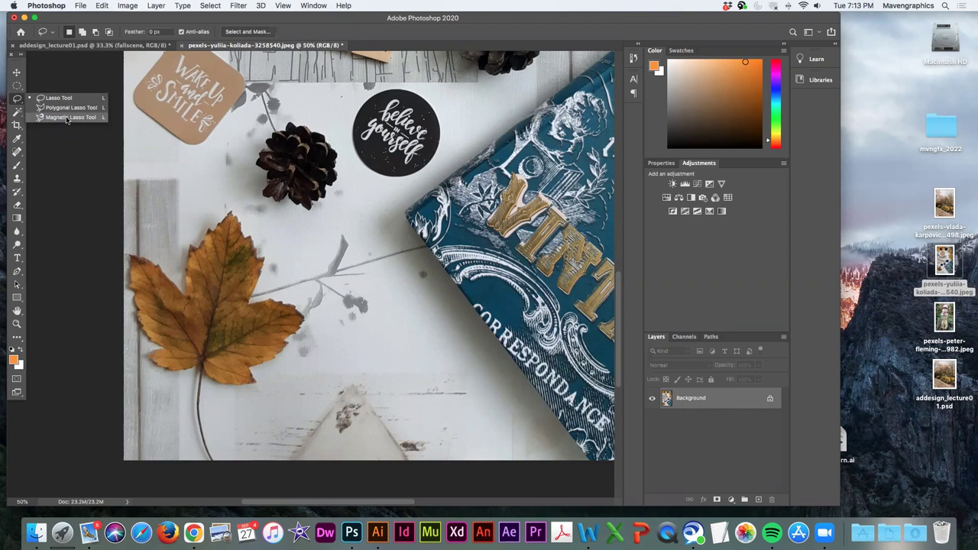
{"action": "left_click", "coordinate": [61, 98]}
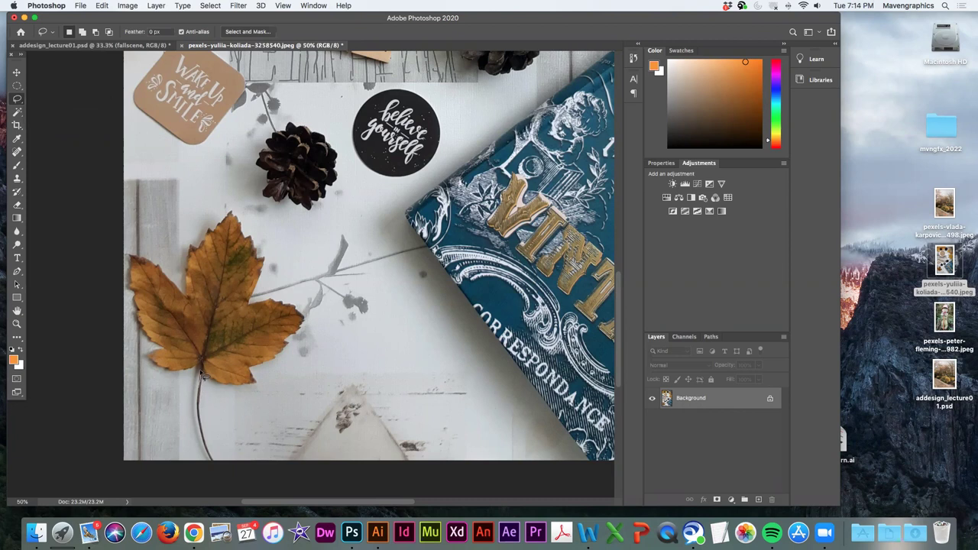
{"action": "mouse_move", "coordinate": [192, 368]}
{"action": "left_mouse_down"}
{"action": "mouse_move", "coordinate": [178, 377]}
{"action": "mouse_move", "coordinate": [150, 360]}
{"action": "mouse_move", "coordinate": [168, 354]}
{"action": "mouse_move", "coordinate": [145, 335]}
{"action": "mouse_move", "coordinate": [132, 259]}
{"action": "mouse_move", "coordinate": [187, 304]}
{"action": "left_mouse_up"}
{"action": "mouse_move", "coordinate": [195, 261]}
{"action": "left_mouse_down"}
{"action": "mouse_move", "coordinate": [231, 214]}
{"action": "mouse_move", "coordinate": [262, 264]}
{"action": "mouse_move", "coordinate": [247, 306]}
{"action": "mouse_move", "coordinate": [302, 320]}
{"action": "mouse_move", "coordinate": [268, 359]}
{"action": "mouse_move", "coordinate": [248, 364]}
{"action": "mouse_move", "coordinate": [253, 381]}
{"action": "mouse_move", "coordinate": [201, 370]}
{"action": "mouse_move", "coordinate": [214, 464]}
{"action": "mouse_move", "coordinate": [200, 446]}
{"action": "mouse_move", "coordinate": [201, 371]}
{"action": "left_mouse_up"}
Step: Add the missed jagged edge on the right side of the leaf's upper lobe to the lasso selection
{"action": "key", "text": "super+equal"}
{"action": "key", "text": "super+equal"}
{"action": "key", "text": "super+equal"}
{"action": "key", "text": "super+equal"}
{"action": "left_click_drag", "start_coordinate": [211, 255], "coordinate": [564, 199]}
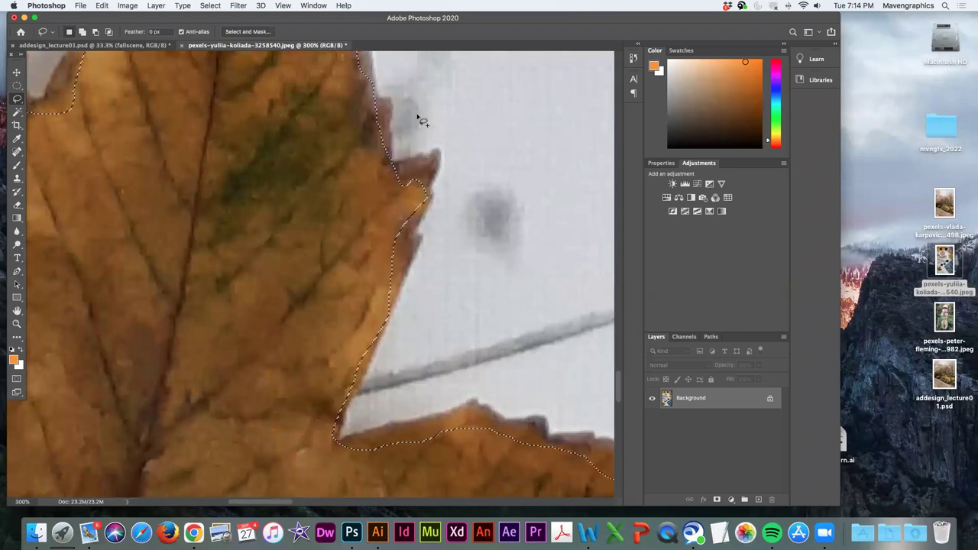
{"action": "mouse_move", "coordinate": [380, 102]}
{"action": "left_mouse_down"}
{"action": "mouse_move", "coordinate": [394, 157]}
{"action": "mouse_move", "coordinate": [376, 170]}
{"action": "mouse_move", "coordinate": [342, 113]}
{"action": "mouse_move", "coordinate": [402, 153]}
{"action": "mouse_move", "coordinate": [394, 162]}
{"action": "mouse_move", "coordinate": [439, 153]}
{"action": "mouse_move", "coordinate": [416, 228]}
{"action": "mouse_move", "coordinate": [413, 276]}
{"action": "left_mouse_up"}
{"action": "left_click_drag", "start_coordinate": [365, 321], "coordinate": [365, 322]}
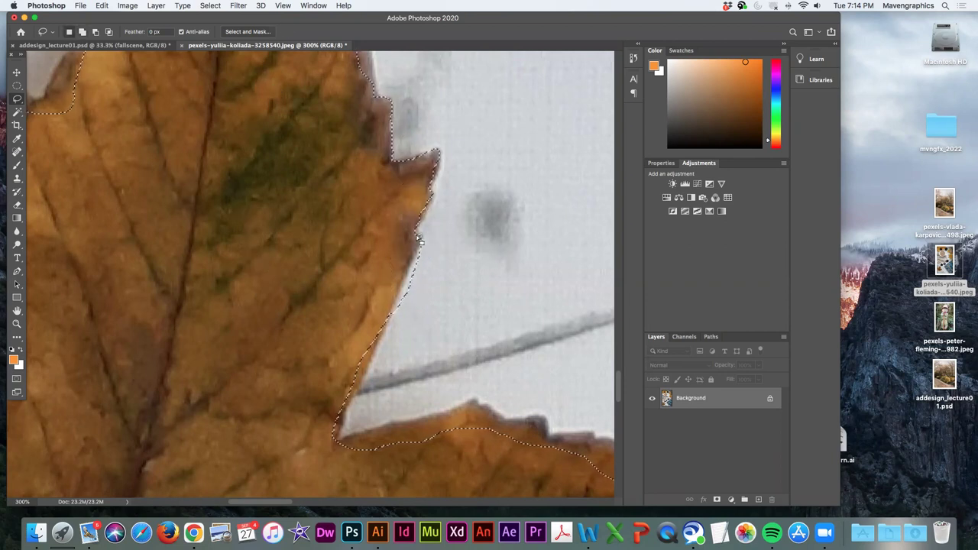
{"action": "mouse_move", "coordinate": [426, 235]}
{"action": "left_mouse_down"}
{"action": "mouse_move", "coordinate": [396, 314]}
{"action": "mouse_move", "coordinate": [411, 318]}
{"action": "mouse_move", "coordinate": [465, 229]}
{"action": "left_mouse_up"}
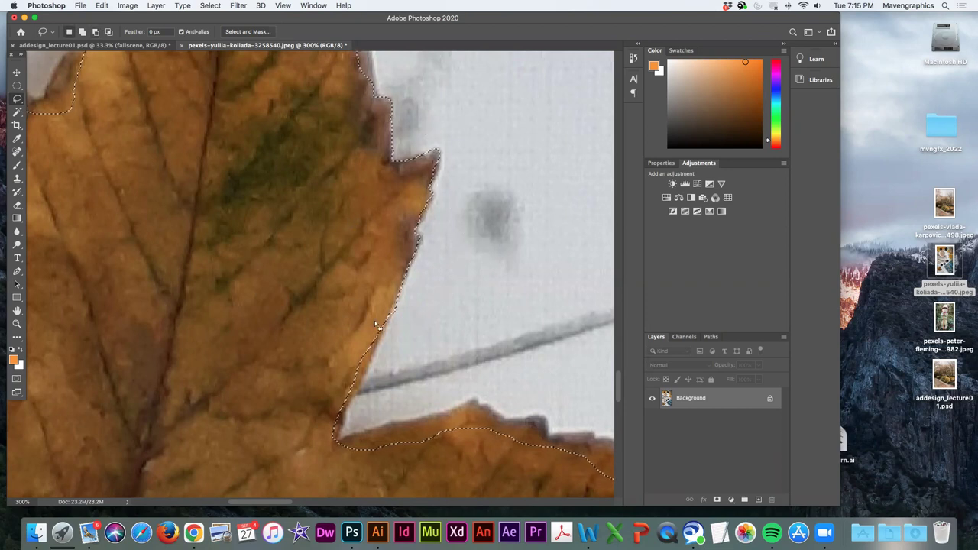
{"action": "mouse_move", "coordinate": [391, 324]}
{"action": "left_mouse_down"}
{"action": "mouse_move", "coordinate": [339, 441]}
{"action": "mouse_move", "coordinate": [397, 454]}
{"action": "left_mouse_up"}
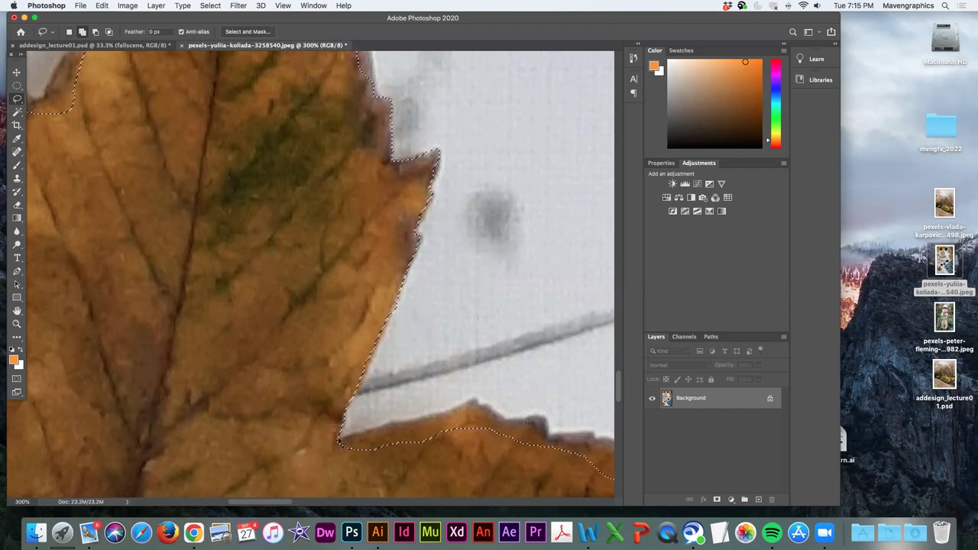
Step: Add the missed upper edge of the leaf's right lobe to the lasso selection
{"action": "mouse_move", "coordinate": [370, 434]}
{"action": "left_mouse_down"}
{"action": "mouse_move", "coordinate": [432, 422]}
{"action": "mouse_move", "coordinate": [476, 400]}
{"action": "mouse_move", "coordinate": [494, 417]}
{"action": "mouse_move", "coordinate": [545, 437]}
{"action": "left_mouse_up"}
{"action": "left_click_drag", "start_coordinate": [428, 483], "coordinate": [340, 443]}
{"action": "key", "text": "super+d"}
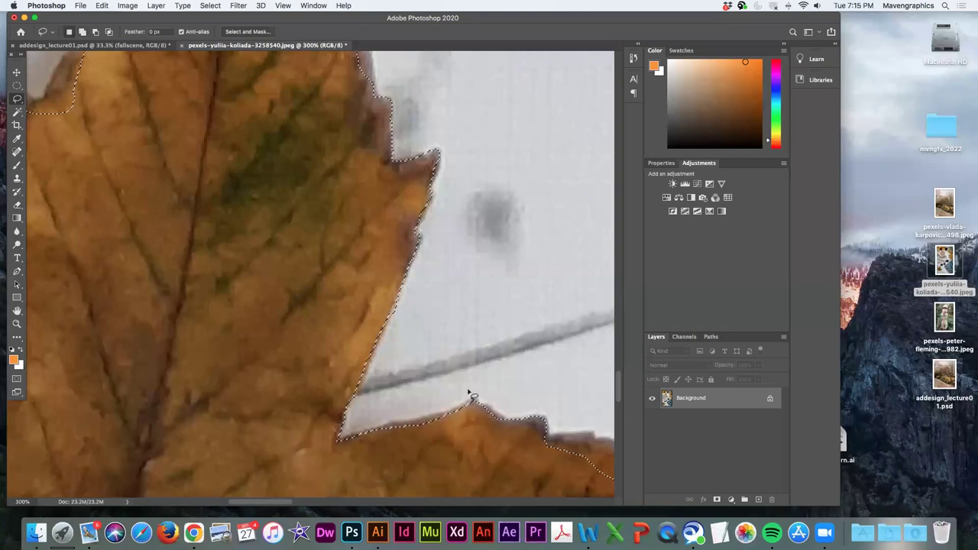
{"action": "left_click_drag", "start_coordinate": [438, 368], "coordinate": [231, 310]}
{"action": "key", "text": "super+shift+d"}
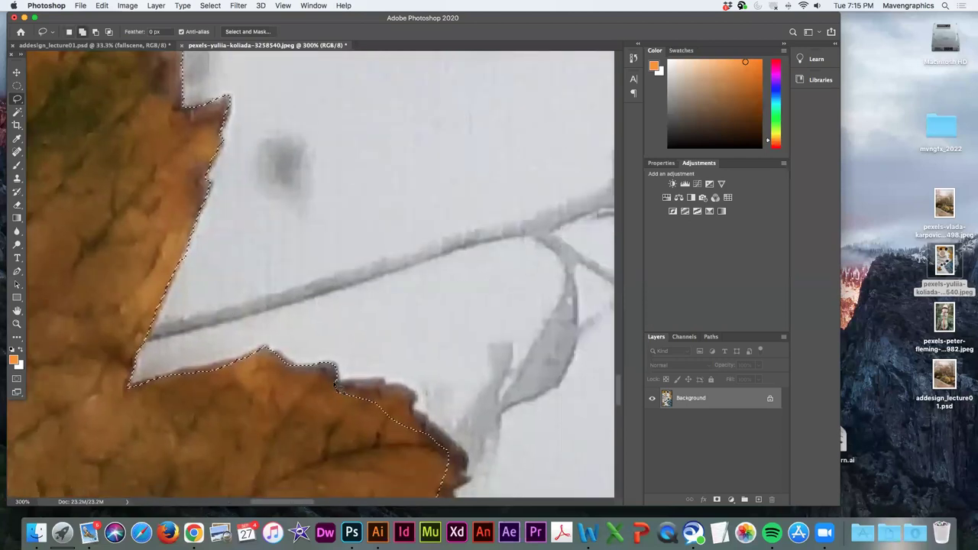
{"action": "mouse_move", "coordinate": [369, 382]}
{"action": "left_mouse_down"}
{"action": "mouse_move", "coordinate": [414, 395]}
{"action": "mouse_move", "coordinate": [415, 415]}
{"action": "mouse_move", "coordinate": [460, 457]}
{"action": "mouse_move", "coordinate": [460, 488]}
{"action": "mouse_move", "coordinate": [399, 472]}
{"action": "mouse_move", "coordinate": [292, 411]}
{"action": "left_mouse_up"}
Step: Copy the lassoed leaf into addesign_lecture01.psd as a new layer and move it up in front of the trees
{"action": "key", "text": "super+minus"}
{"action": "key", "text": "super+minus"}
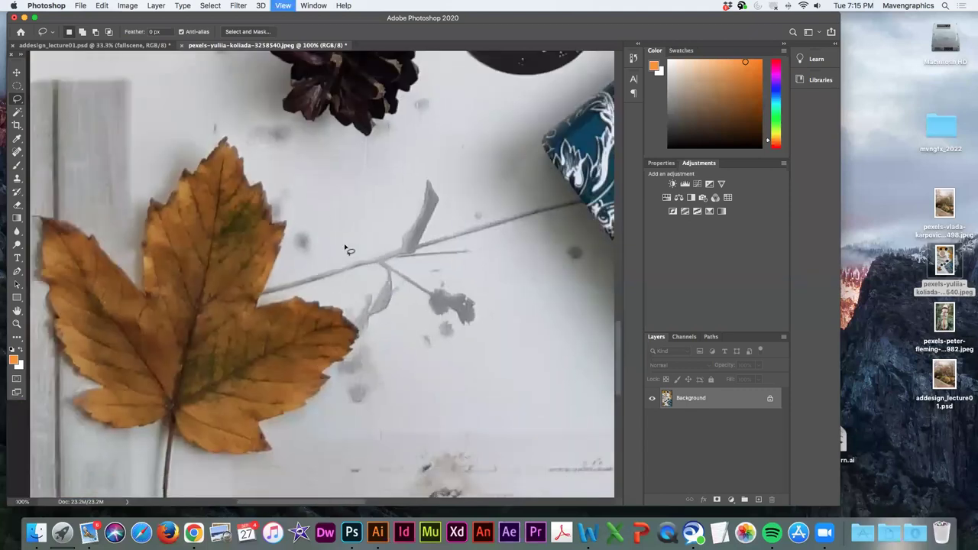
{"action": "key", "text": "super+minus"}
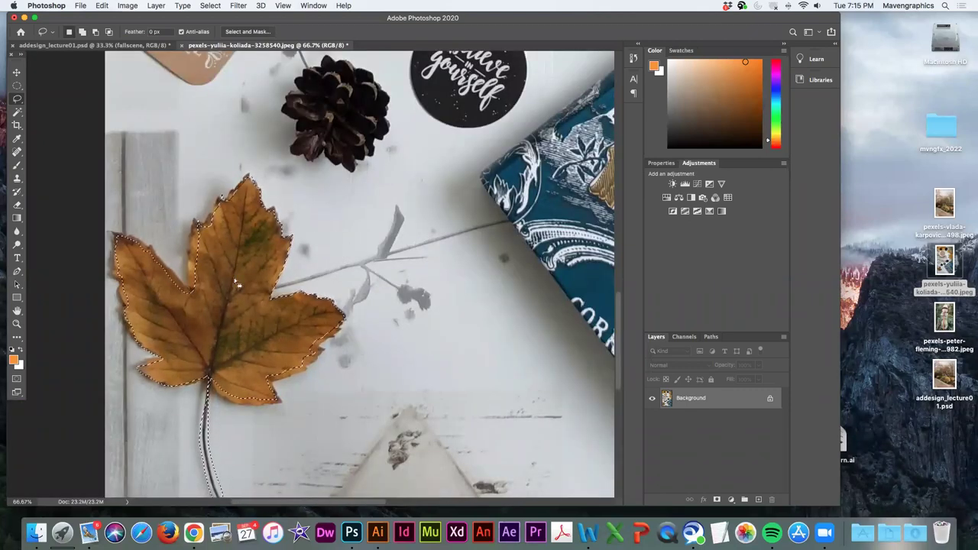
{"action": "left_click", "coordinate": [102, 5]}
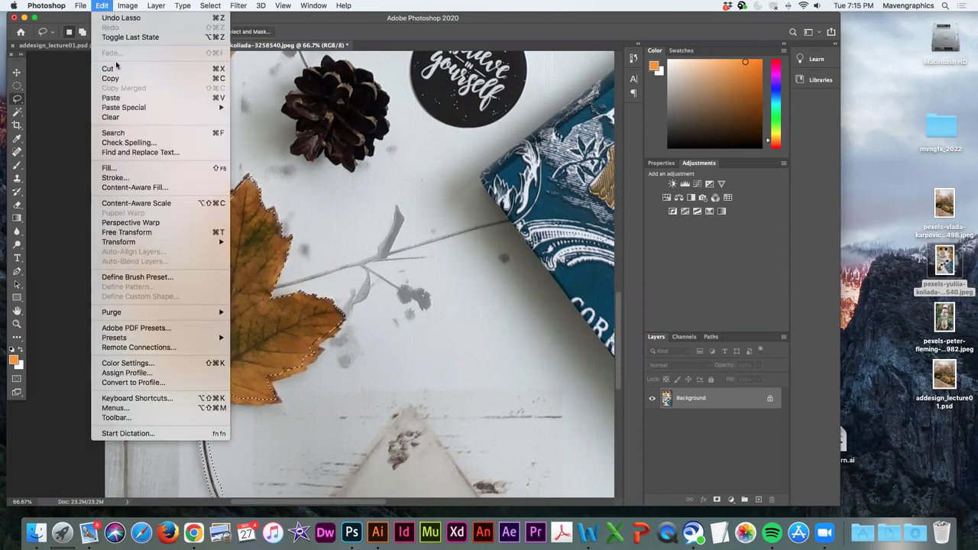
{"action": "left_click", "coordinate": [119, 82]}
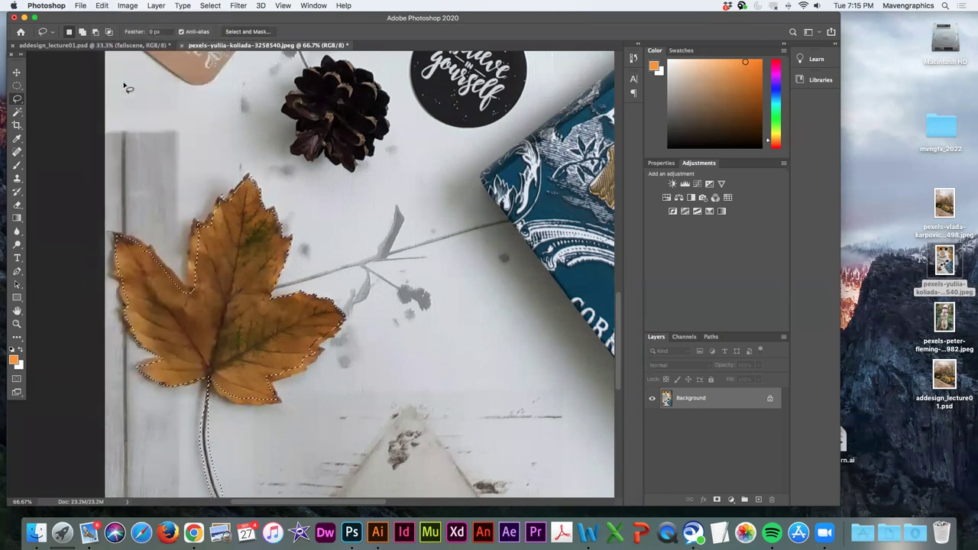
{"action": "left_click", "coordinate": [143, 46]}
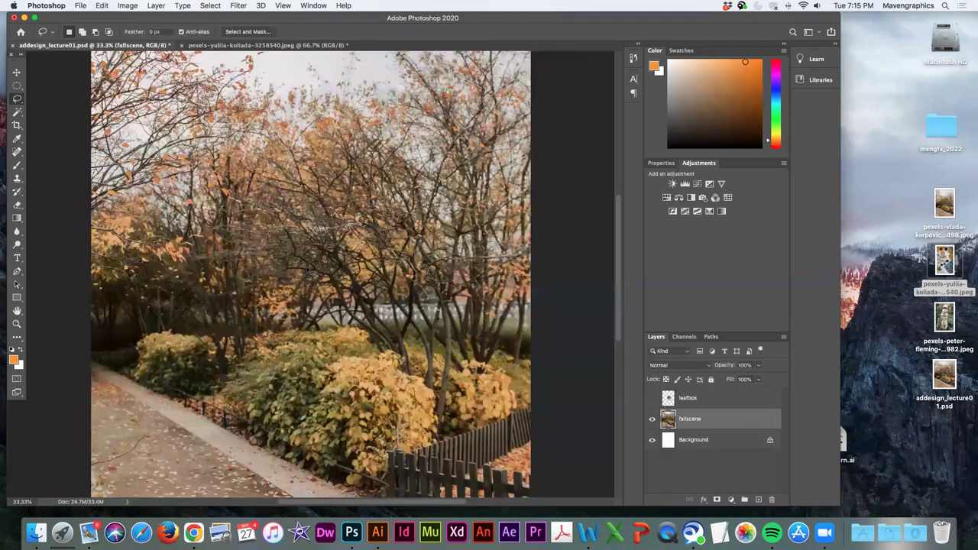
{"action": "left_click", "coordinate": [101, 5]}
{"action": "key", "text": "super+v"}
{"action": "left_click", "coordinate": [16, 71]}
{"action": "left_click_drag", "start_coordinate": [313, 252], "coordinate": [336, 191]}
Step: Rename the pasted leaf's layer as leaflasso
{"action": "double_click", "coordinate": [687, 420]}
{"action": "key", "text": "BackSpace"}
{"action": "type", "text": "leaflasso"}
{"action": "key", "text": "Return"}
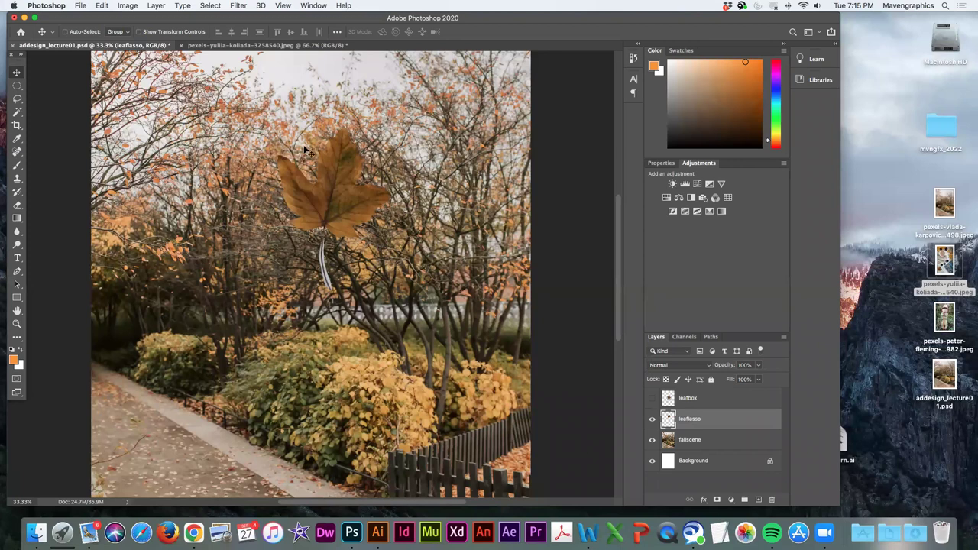
Step: With transform controls shown, scale the leaf to 61.51%, rotate it about 128°, and place it on the path
{"action": "left_click_drag", "start_coordinate": [334, 258], "coordinate": [342, 325]}
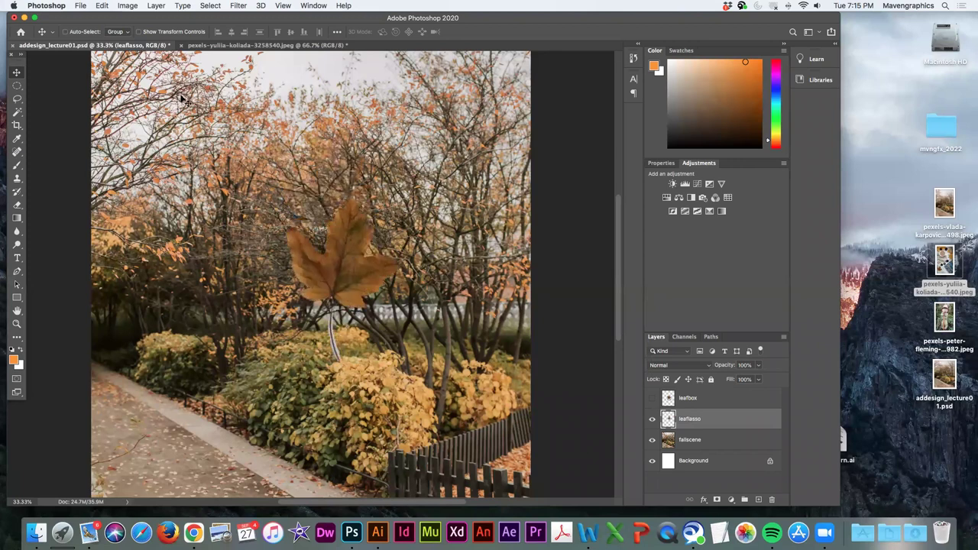
{"action": "left_click", "coordinate": [139, 31]}
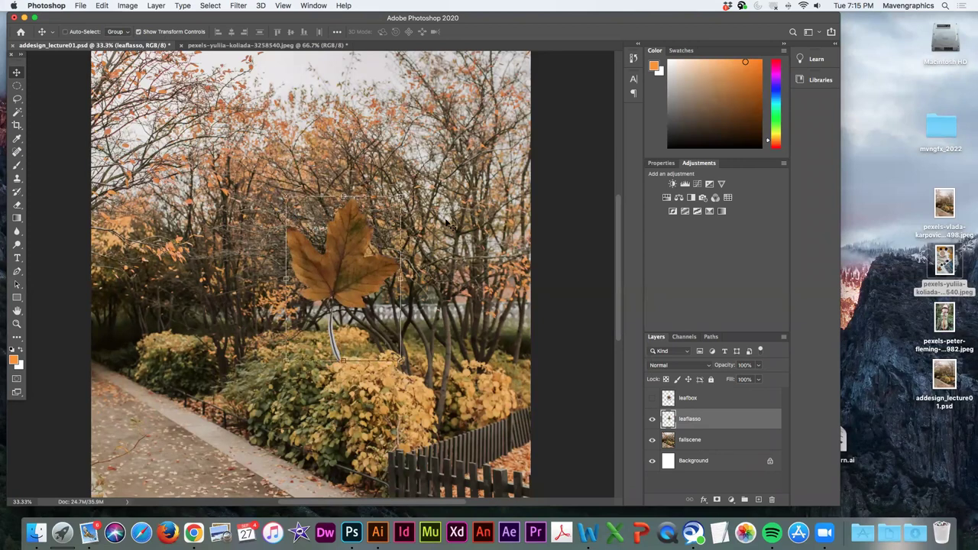
{"action": "left_click_drag", "start_coordinate": [409, 192], "coordinate": [175, 394]}
{"action": "left_click_drag", "start_coordinate": [186, 302], "coordinate": [151, 330]}
{"action": "left_click_drag", "start_coordinate": [174, 396], "coordinate": [164, 420]}
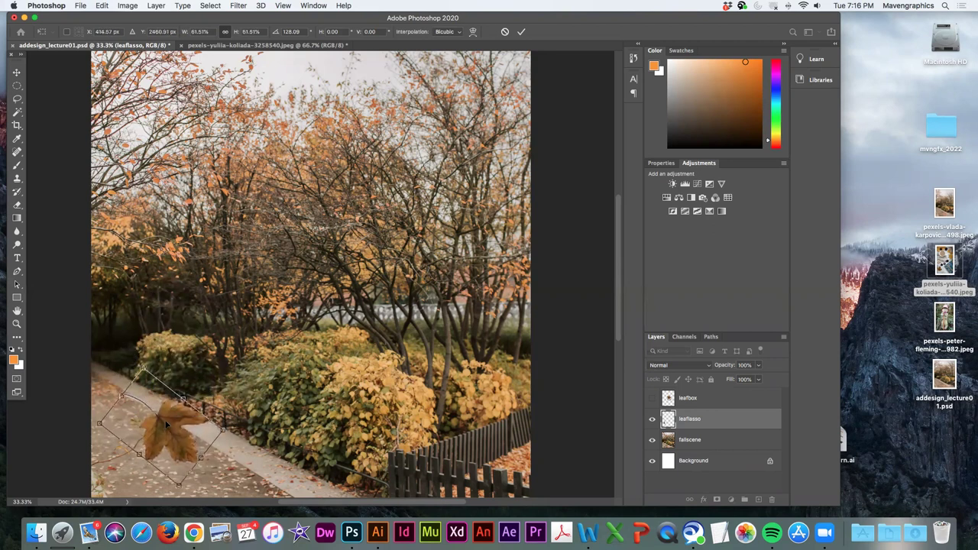
{"action": "key", "text": "Return"}
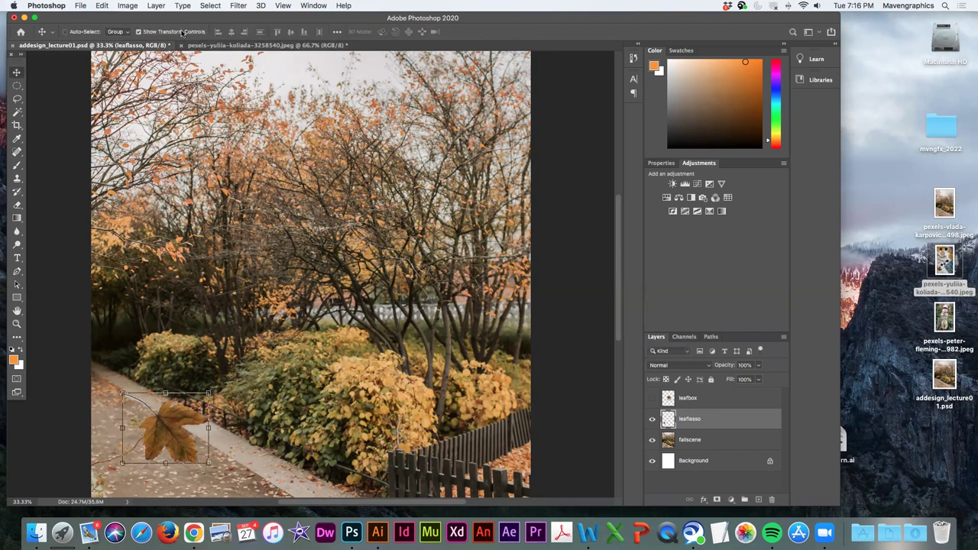
Step: Hide the transform controls and move the leaf up in front of the trees above the bushes
{"action": "left_click", "coordinate": [180, 32]}
{"action": "left_click_drag", "start_coordinate": [159, 465], "coordinate": [153, 457]}
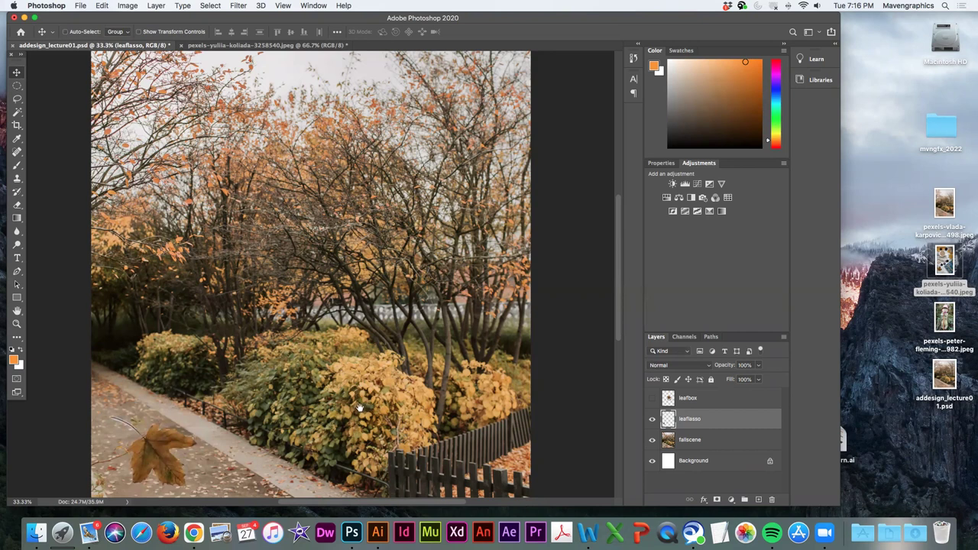
{"action": "scroll", "coordinate": [359, 408], "scroll_direction": "down", "scroll_amount": 5}
{"action": "left_click_drag", "start_coordinate": [198, 306], "coordinate": [307, 102]}
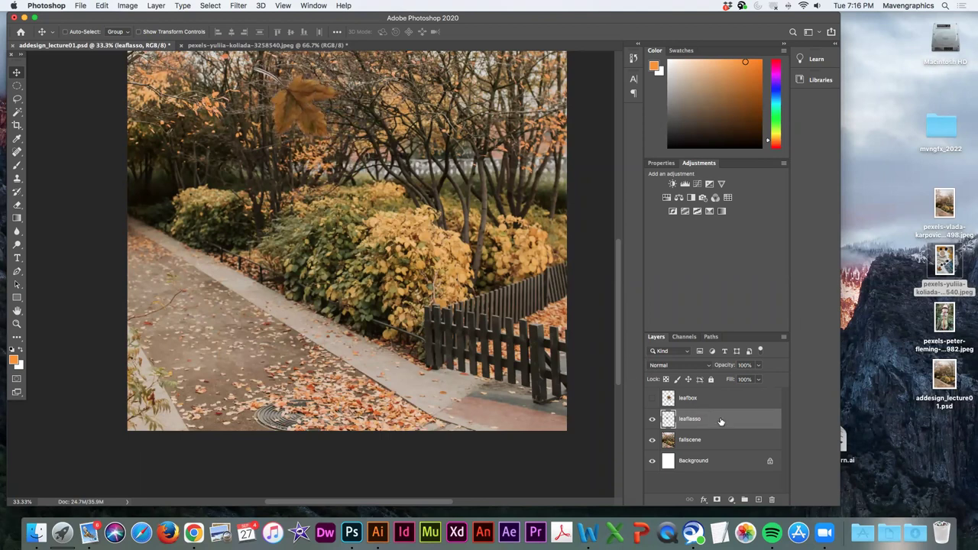
Step: Duplicate the leaflasso layer three times and spread the copies in front of the trees and bushes
{"action": "left_click_drag", "start_coordinate": [708, 419], "coordinate": [758, 499]}
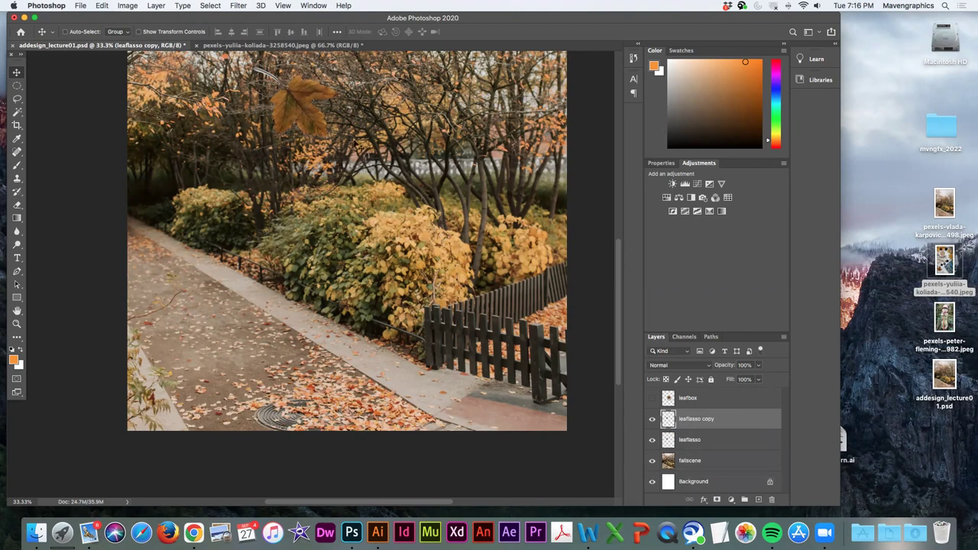
{"action": "left_click_drag", "start_coordinate": [309, 114], "coordinate": [244, 182]}
{"action": "left_click_drag", "start_coordinate": [731, 422], "coordinate": [758, 500]}
{"action": "left_click_drag", "start_coordinate": [331, 189], "coordinate": [397, 200]}
{"action": "left_click_drag", "start_coordinate": [692, 419], "coordinate": [758, 499]}
{"action": "left_click_drag", "start_coordinate": [392, 214], "coordinate": [311, 221]}
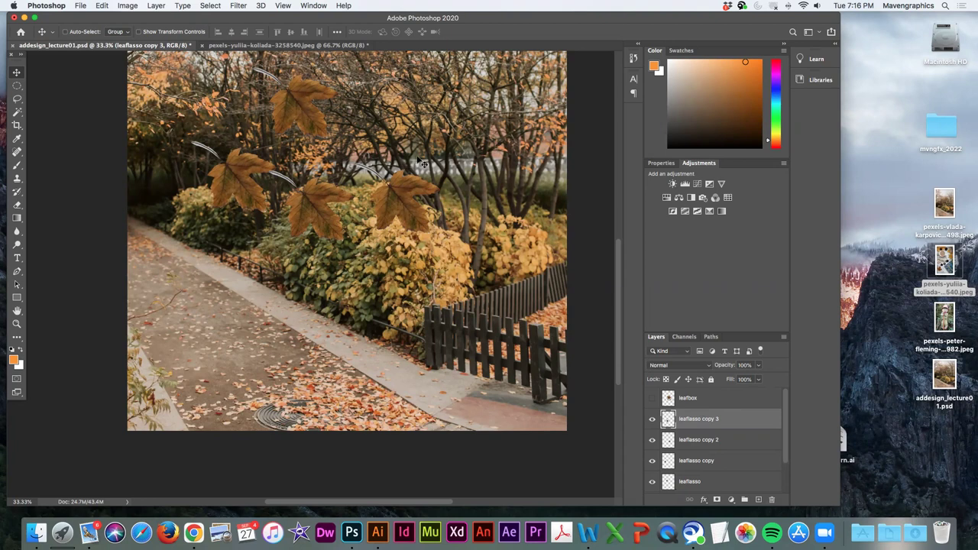
{"action": "scroll", "coordinate": [422, 163], "scroll_direction": "up", "scroll_amount": 1}
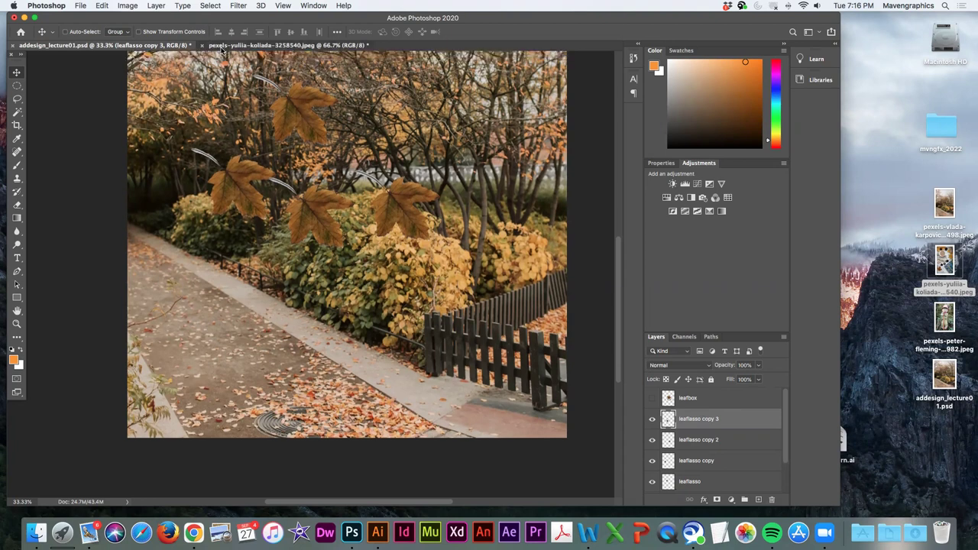
Step: Return to the leaf photo, switch to the Polygonal Lasso tool and clear the freehand selection
{"action": "left_click", "coordinate": [216, 47]}
{"action": "scroll", "coordinate": [145, 266], "scroll_direction": "left", "scroll_amount": 4}
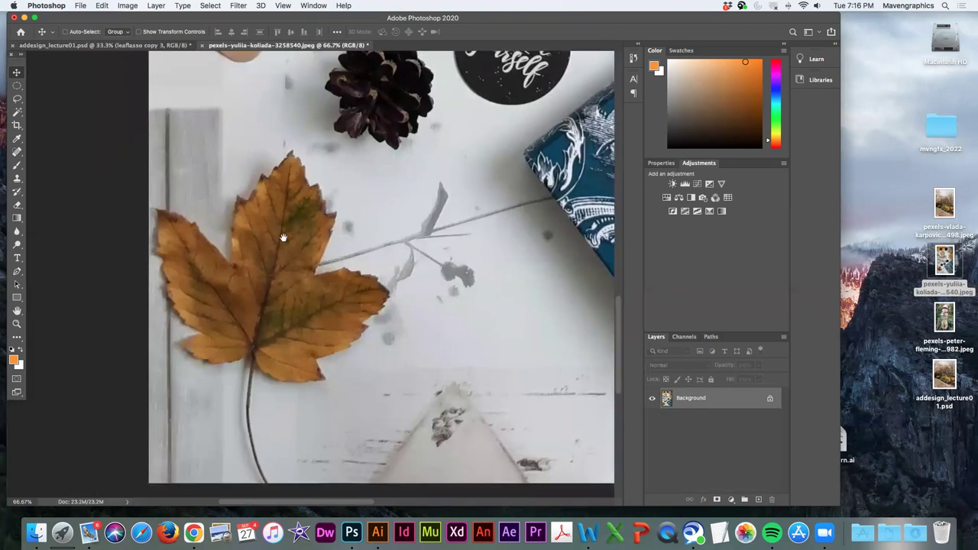
{"action": "left_click", "coordinate": [16, 86]}
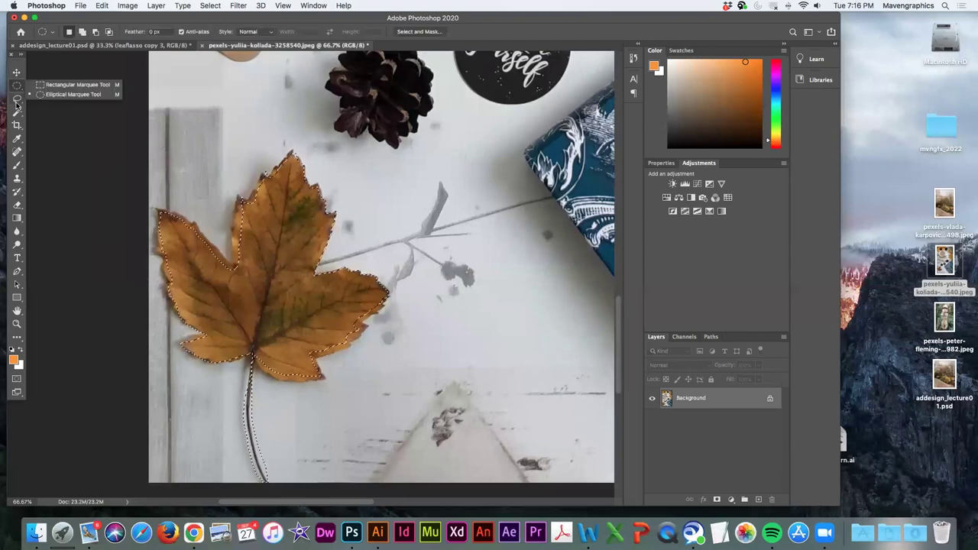
{"action": "left_click_drag", "start_coordinate": [17, 99], "coordinate": [38, 109]}
{"action": "left_click", "coordinate": [42, 109]}
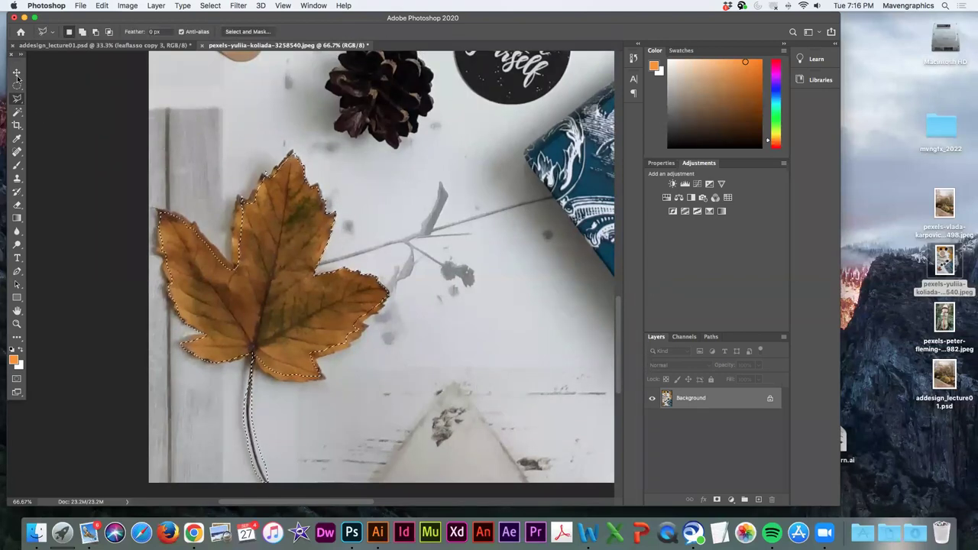
{"action": "left_click", "coordinate": [216, 8]}
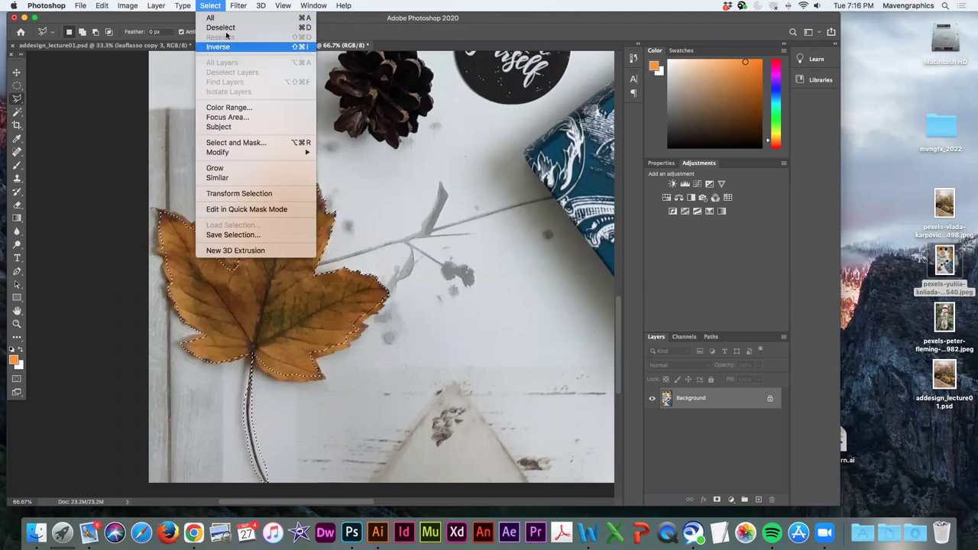
{"action": "left_click", "coordinate": [227, 30]}
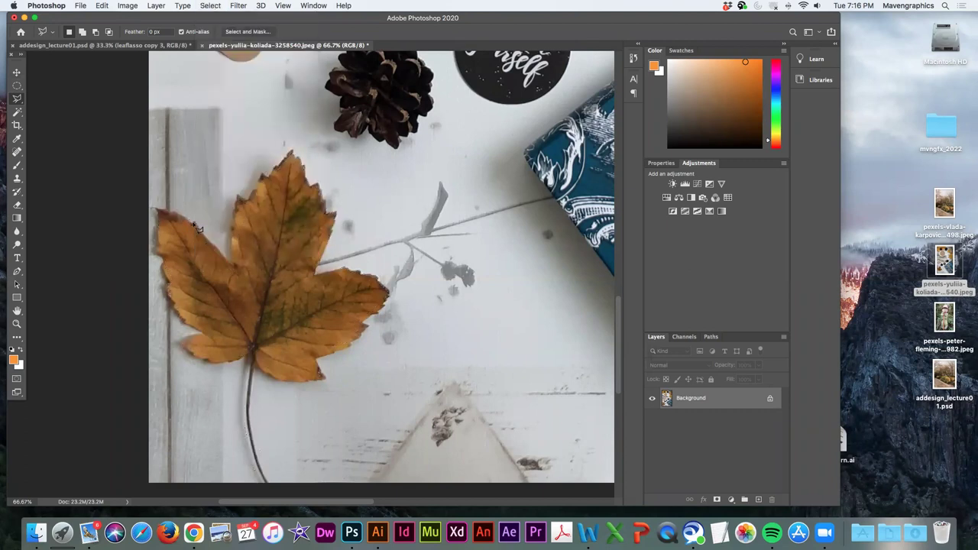
Step: Trace the whole maple leaf and its stem with the Polygonal Lasso and close the outline into a selection
{"action": "left_click", "coordinate": [194, 223]}
{"action": "left_click", "coordinate": [238, 266]}
{"action": "mouse_move", "coordinate": [243, 202]}
{"action": "left_mouse_down"}
{"action": "mouse_move", "coordinate": [291, 159]}
{"action": "mouse_move", "coordinate": [303, 166]}
{"action": "mouse_move", "coordinate": [311, 193]}
{"action": "mouse_move", "coordinate": [324, 189]}
{"action": "mouse_move", "coordinate": [328, 222]}
{"action": "mouse_move", "coordinate": [337, 220]}
{"action": "mouse_move", "coordinate": [315, 287]}
{"action": "mouse_move", "coordinate": [309, 280]}
{"action": "mouse_move", "coordinate": [349, 275]}
{"action": "left_mouse_up"}
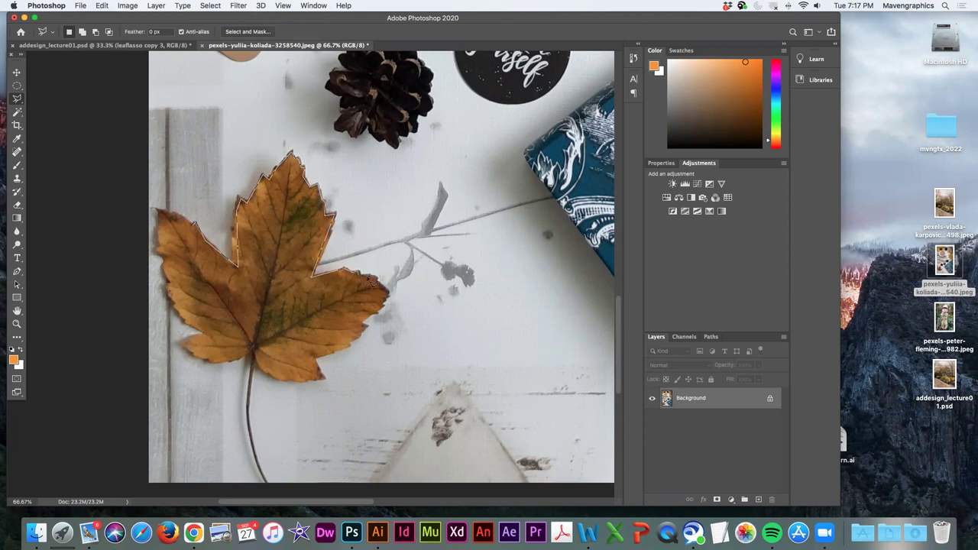
{"action": "mouse_move", "coordinate": [381, 286]}
{"action": "left_mouse_down"}
{"action": "mouse_move", "coordinate": [359, 325]}
{"action": "mouse_move", "coordinate": [367, 330]}
{"action": "mouse_move", "coordinate": [337, 363]}
{"action": "mouse_move", "coordinate": [315, 357]}
{"action": "mouse_move", "coordinate": [326, 382]}
{"action": "mouse_move", "coordinate": [271, 375]}
{"action": "left_mouse_up"}
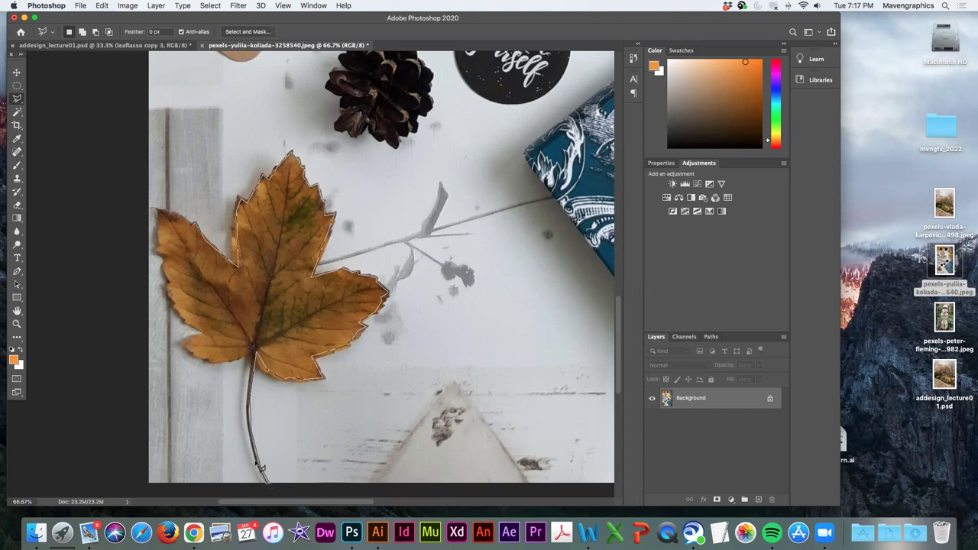
{"action": "left_click_drag", "start_coordinate": [251, 415], "coordinate": [257, 357]}
{"action": "mouse_move", "coordinate": [241, 364]}
{"action": "left_mouse_down"}
{"action": "mouse_move", "coordinate": [211, 366]}
{"action": "mouse_move", "coordinate": [186, 347]}
{"action": "mouse_move", "coordinate": [188, 322]}
{"action": "left_mouse_up"}
{"action": "mouse_move", "coordinate": [178, 299]}
{"action": "left_mouse_down"}
{"action": "mouse_move", "coordinate": [161, 256]}
{"action": "mouse_move", "coordinate": [165, 219]}
{"action": "left_mouse_up"}
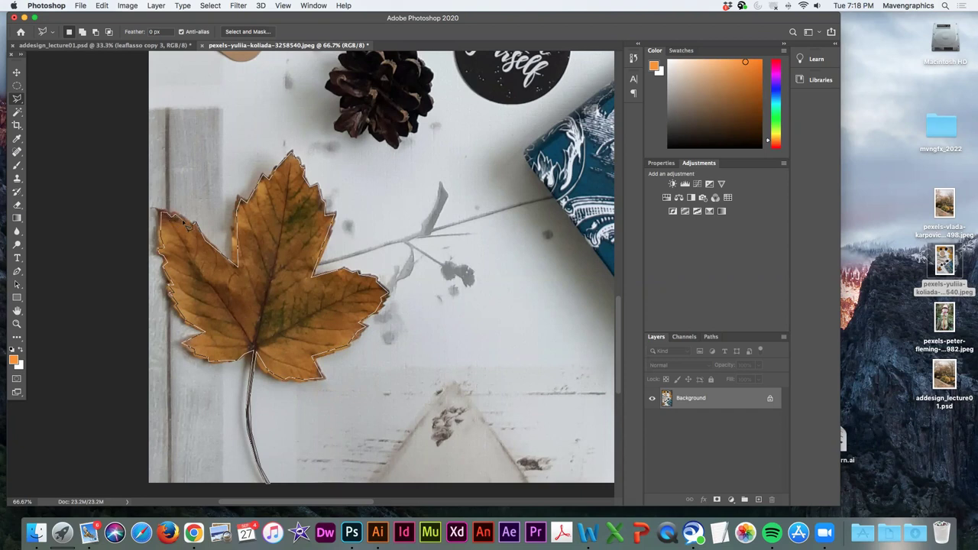
{"action": "left_click", "coordinate": [194, 227]}
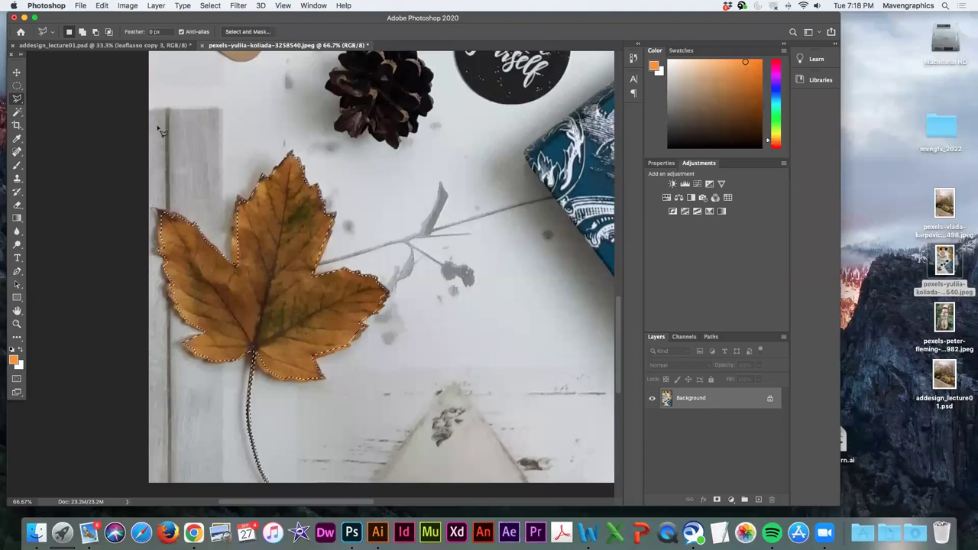
Step: Copy the polygonally selected leaf and paste it into addesign_lecture01.psd
{"action": "left_click", "coordinate": [103, 6]}
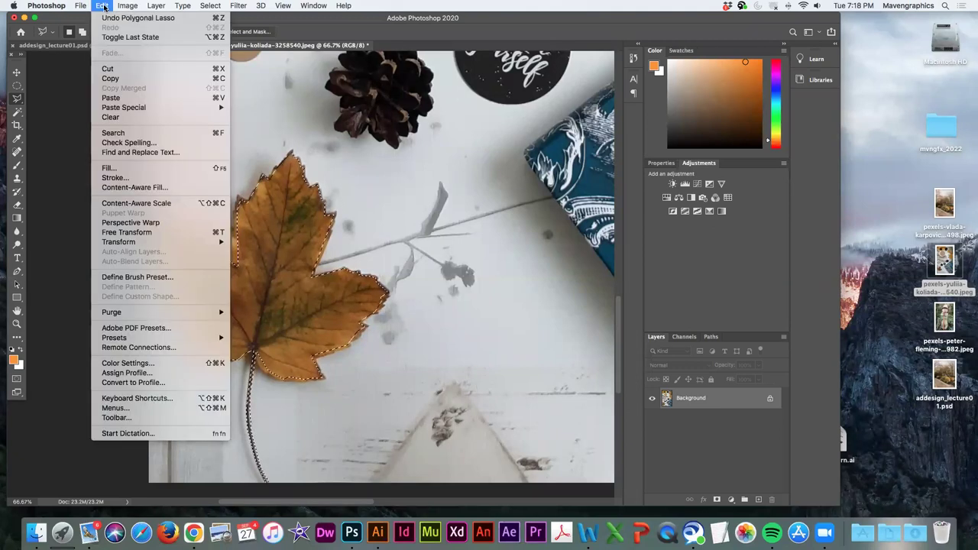
{"action": "left_click", "coordinate": [110, 78]}
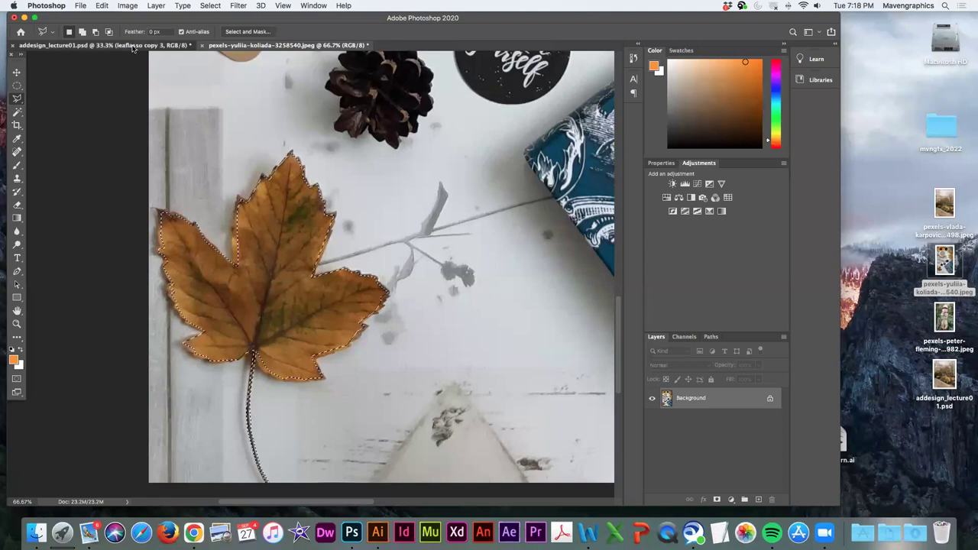
{"action": "left_click", "coordinate": [132, 46]}
{"action": "left_click", "coordinate": [102, 6]}
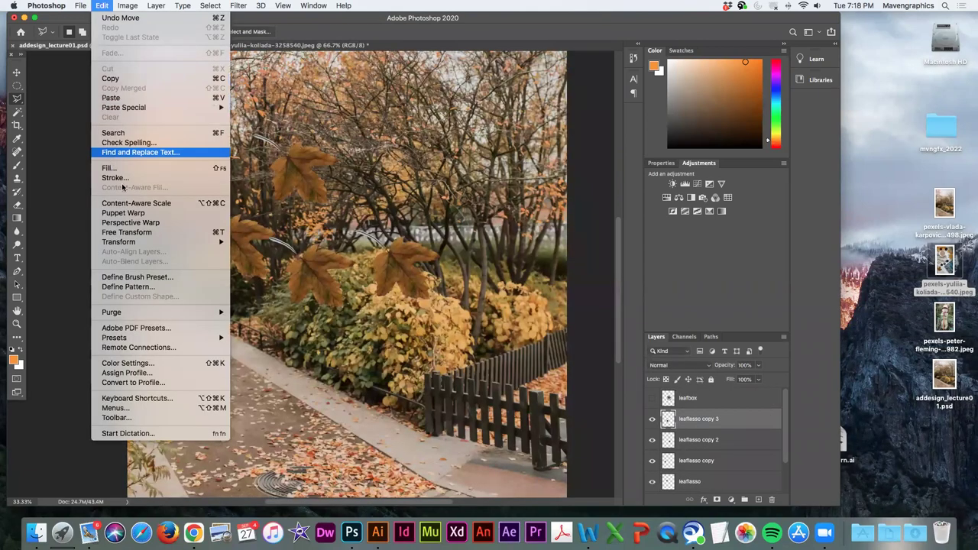
{"action": "key", "text": "super+v"}
Step: Move the pasted leaf down onto the path and rename its layer leaflassopoly
{"action": "key", "text": "v"}
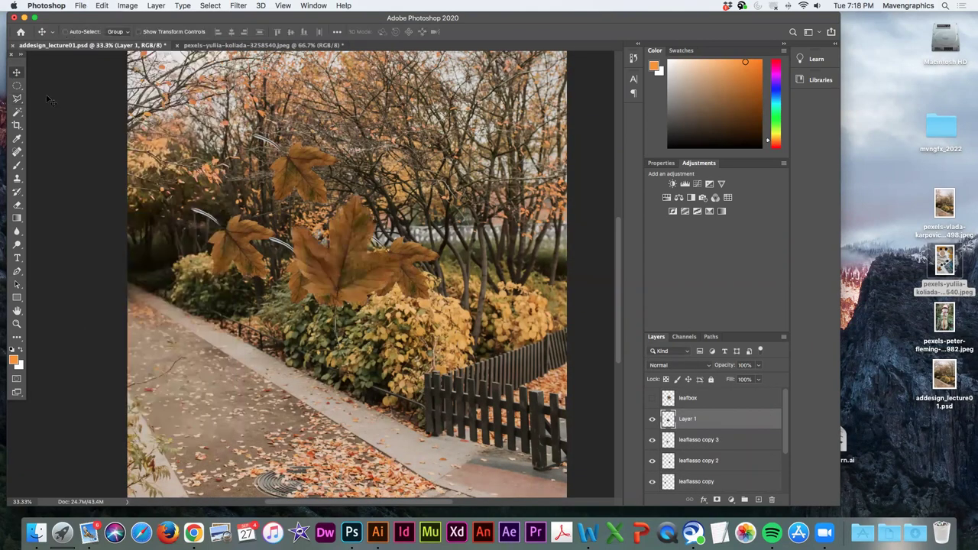
{"action": "left_click_drag", "start_coordinate": [329, 263], "coordinate": [242, 377]}
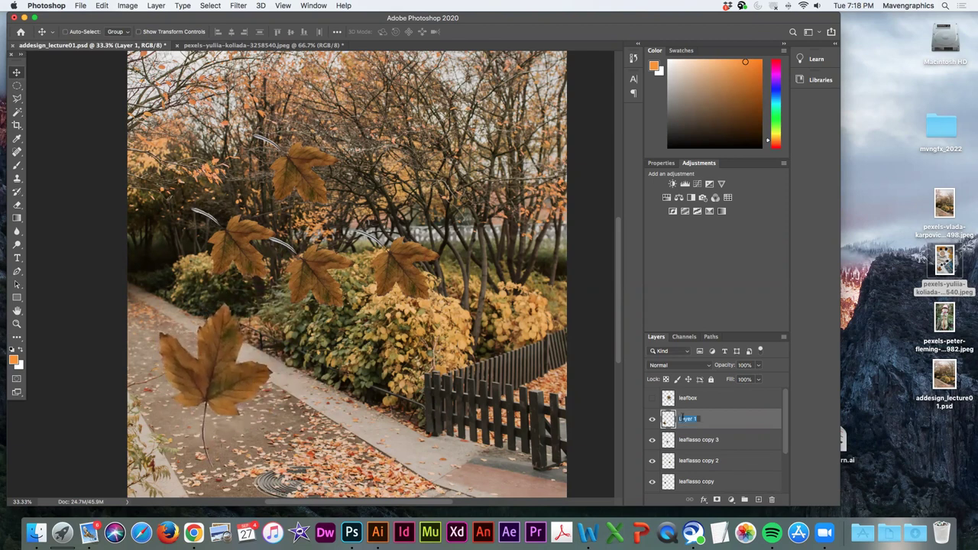
{"action": "type", "text": "leaf"}
{"action": "key", "text": "Return"}
Step: Return to the leaf photo, clear the polygonal selection and switch to the Magnetic Lasso tool
{"action": "left_click", "coordinate": [213, 48]}
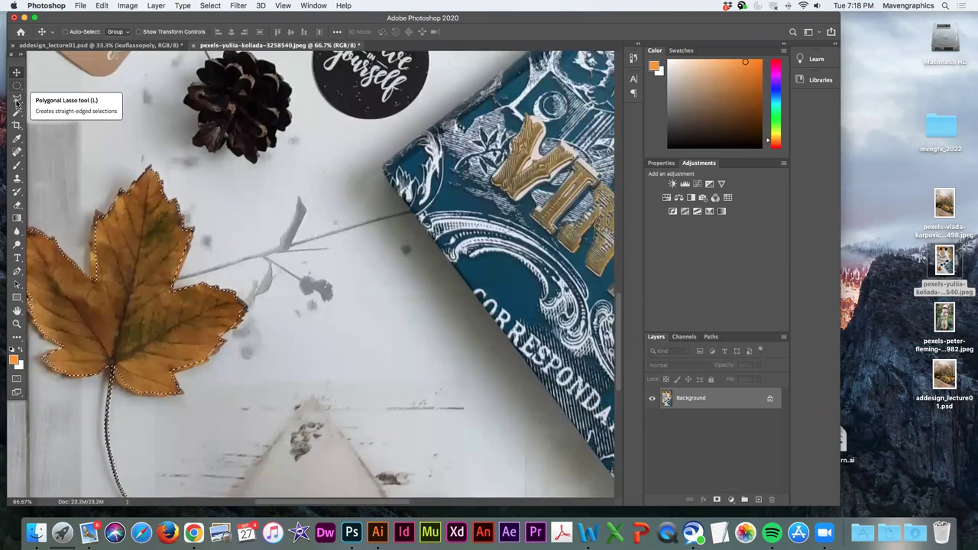
{"action": "left_click", "coordinate": [17, 97]}
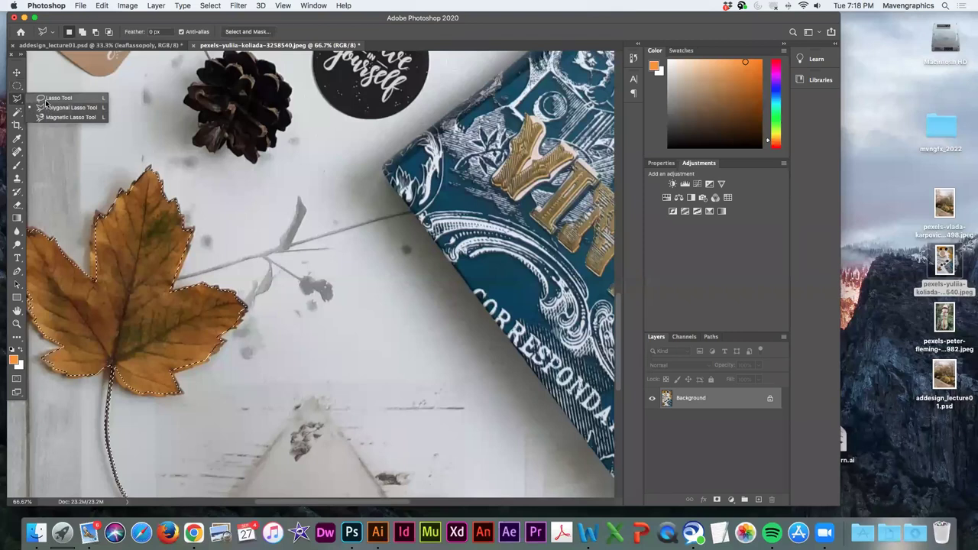
{"action": "left_click", "coordinate": [47, 100]}
{"action": "left_click", "coordinate": [211, 6]}
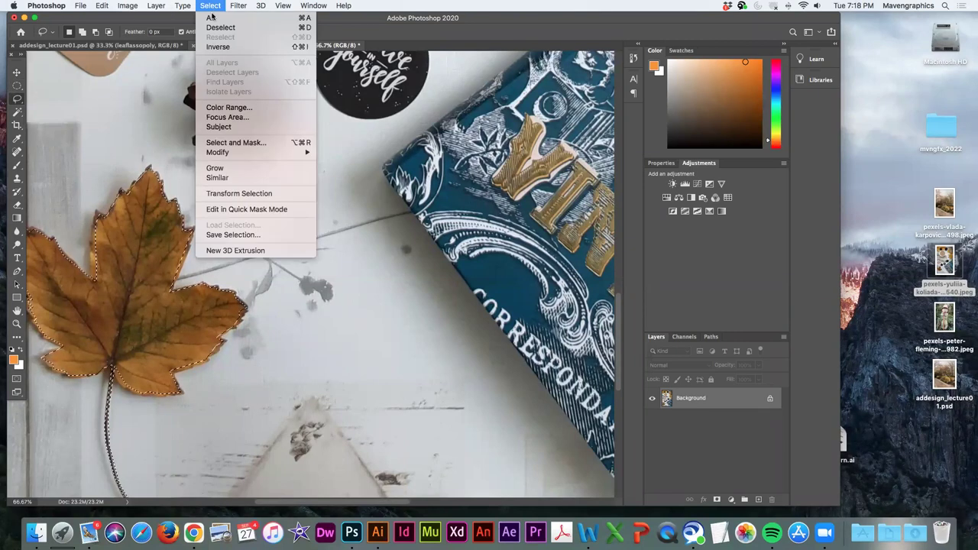
{"action": "left_click", "coordinate": [220, 27]}
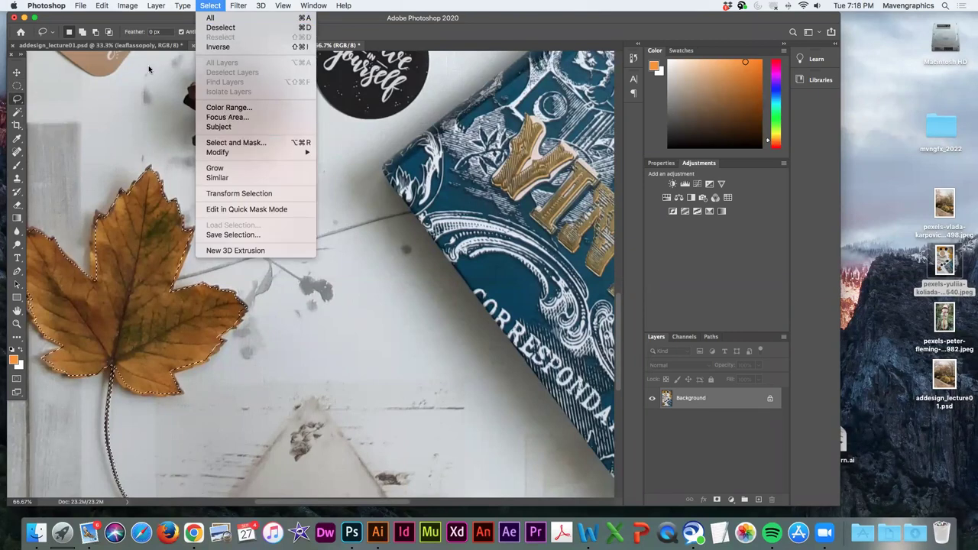
{"action": "left_click", "coordinate": [17, 100]}
{"action": "left_click", "coordinate": [61, 124]}
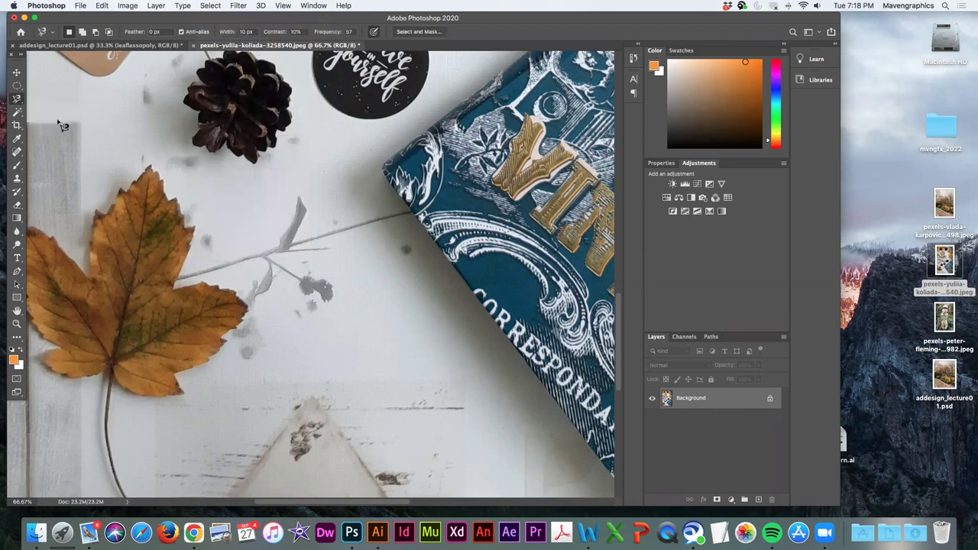
Step: Trace the leaf's edge and stem with the Magnetic Lasso, starting and closing where the stem meets the leaf
{"action": "scroll", "coordinate": [88, 253], "scroll_direction": "left", "scroll_amount": 5}
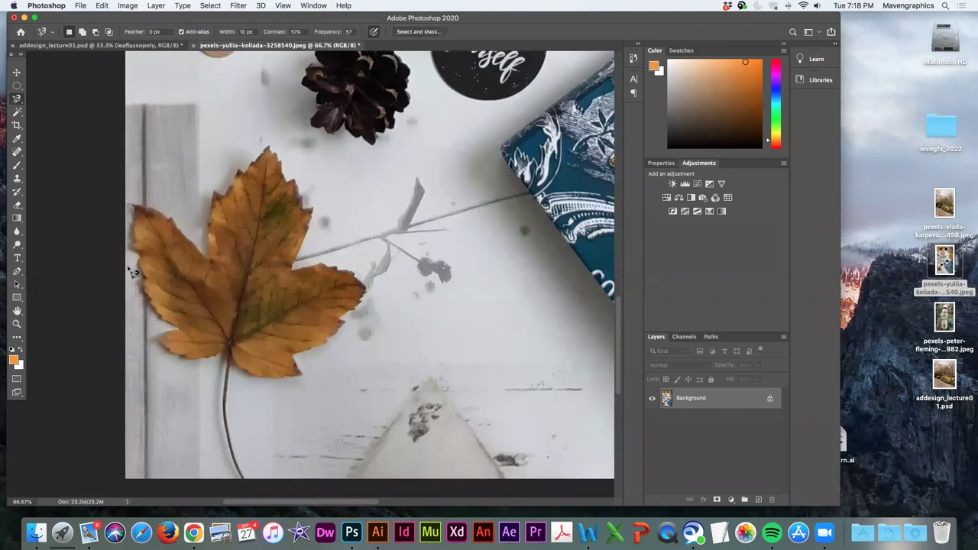
{"action": "key", "text": "super+plus"}
{"action": "scroll", "coordinate": [127, 262], "scroll_direction": "left", "scroll_amount": 3}
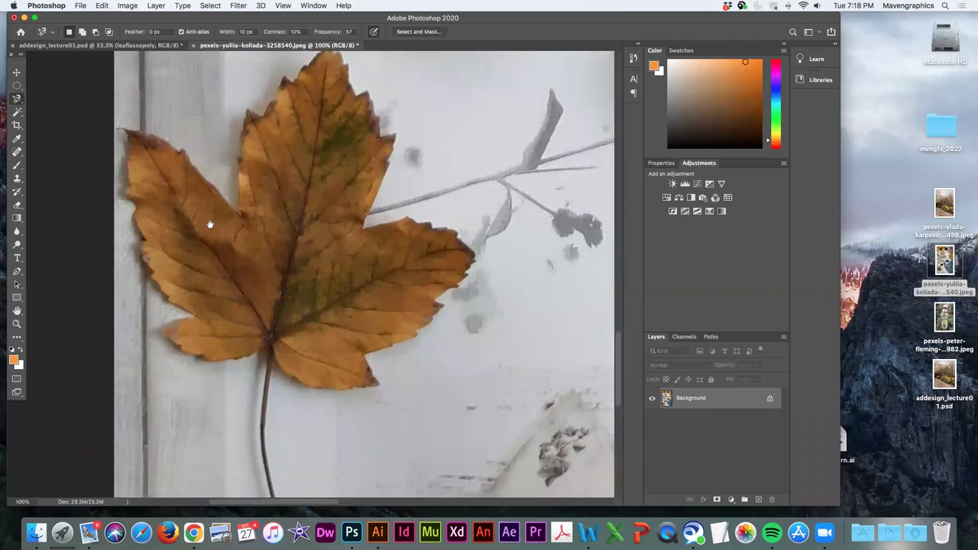
{"action": "left_click", "coordinate": [267, 344]}
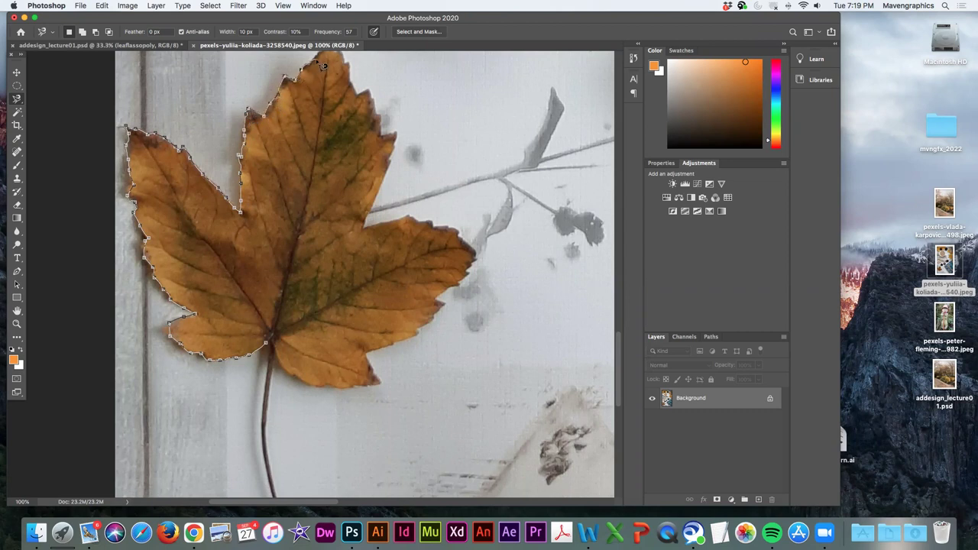
{"action": "scroll", "coordinate": [318, 60], "scroll_direction": "up", "scroll_amount": 3}
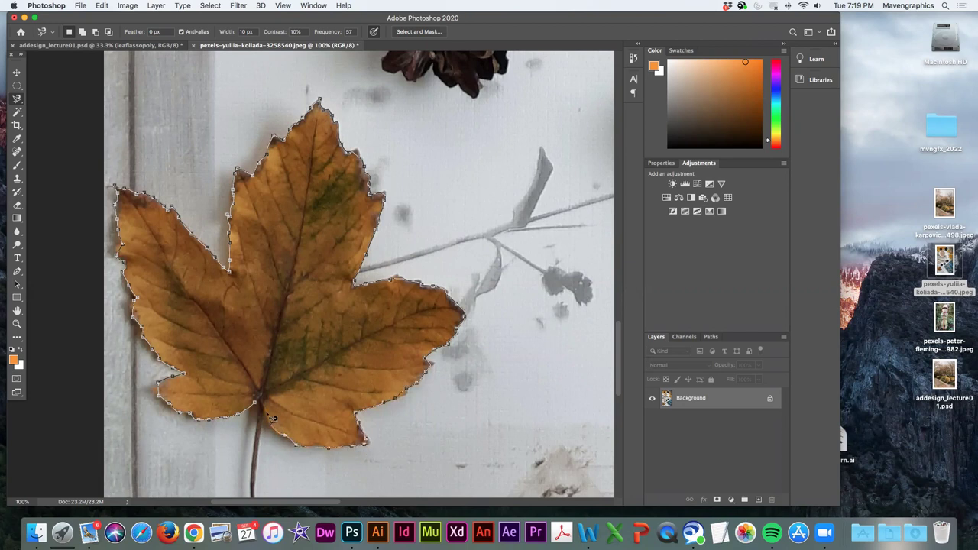
{"action": "left_click_drag", "start_coordinate": [262, 406], "coordinate": [290, 259]}
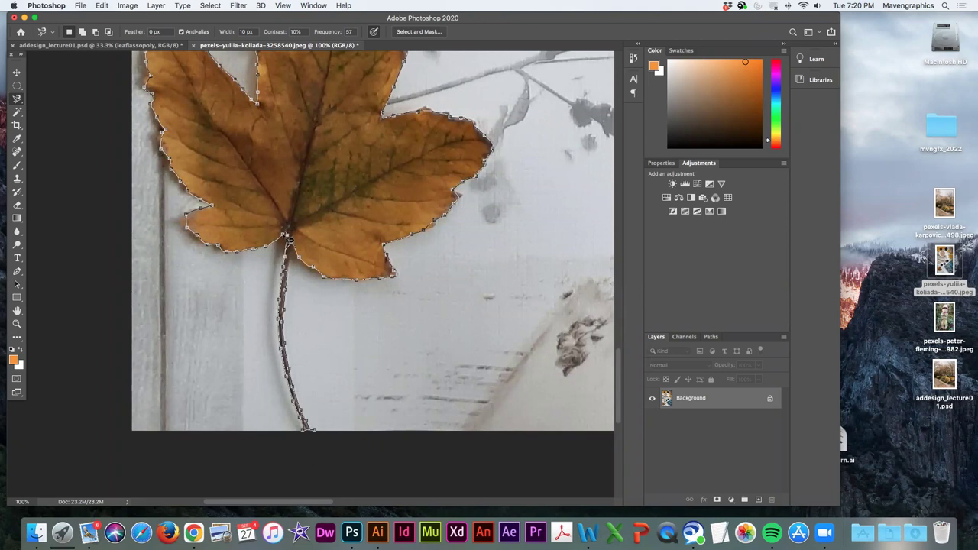
{"action": "left_click", "coordinate": [289, 239]}
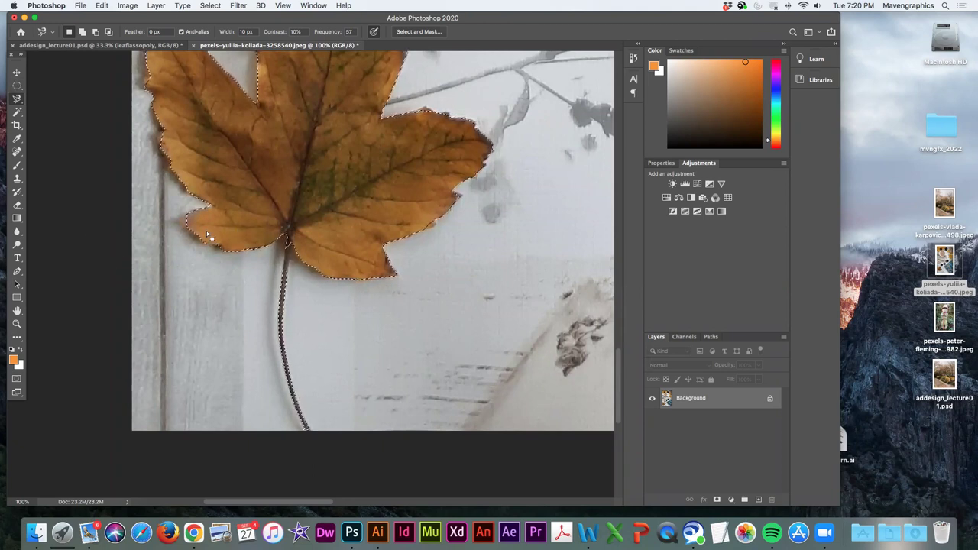
Step: Add the missed area at the top of the stem to the leaf selection with the Magnetic Lasso
{"action": "key", "text": "super+d"}
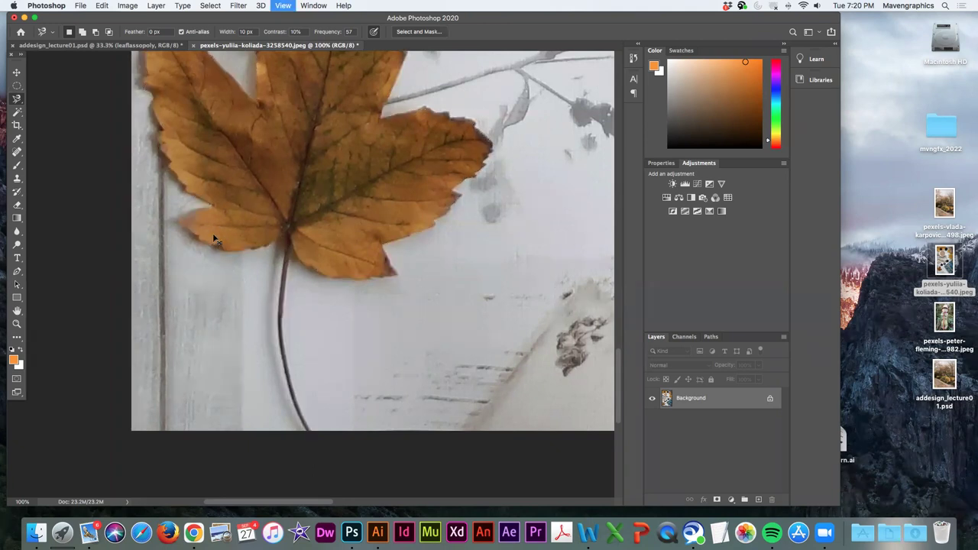
{"action": "key", "text": "super+plus"}
{"action": "key", "text": "super+plus"}
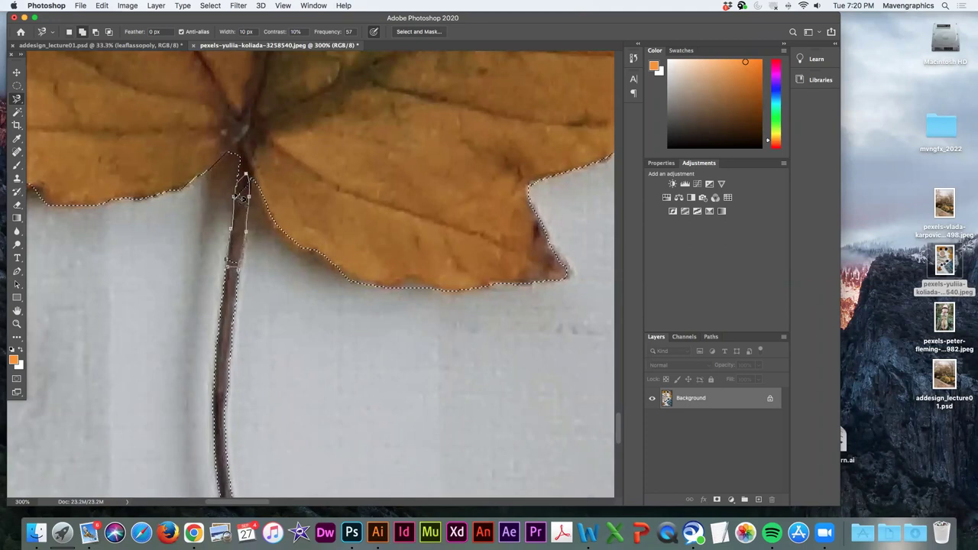
{"action": "left_click", "coordinate": [233, 156]}
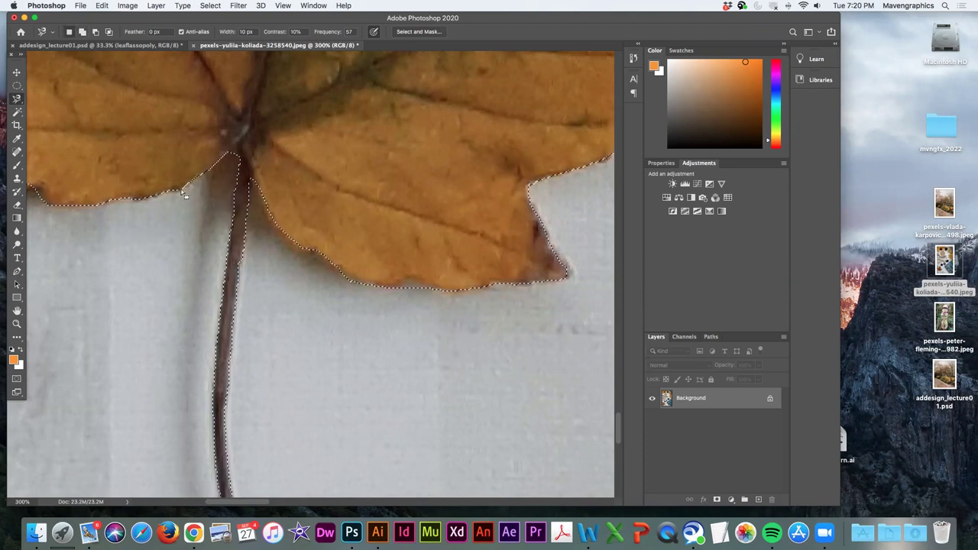
Step: Copy the magnetically selected leaf and paste it into addesign_lecture01.psd
{"action": "key", "text": "super+minus"}
{"action": "key", "text": "super+minus"}
{"action": "key", "text": "super+minus"}
{"action": "key", "text": "super+minus"}
{"action": "key", "text": "super+minus"}
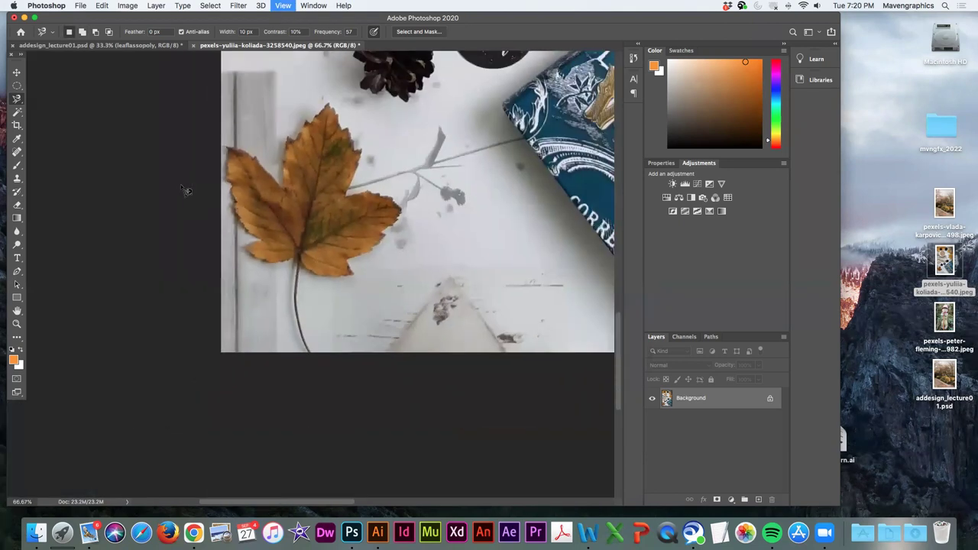
{"action": "left_click", "coordinate": [102, 6]}
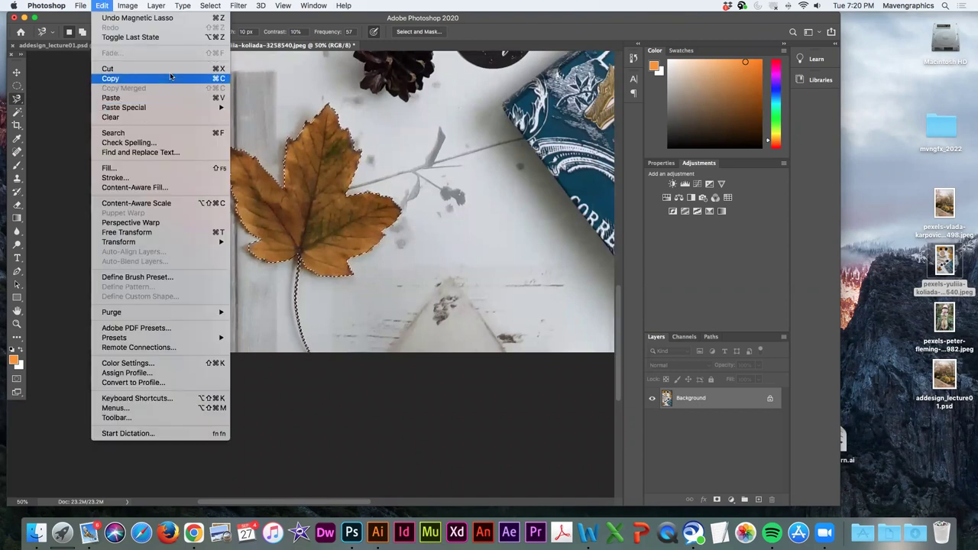
{"action": "left_click", "coordinate": [111, 78]}
{"action": "left_click", "coordinate": [130, 45]}
{"action": "left_click", "coordinate": [102, 5]}
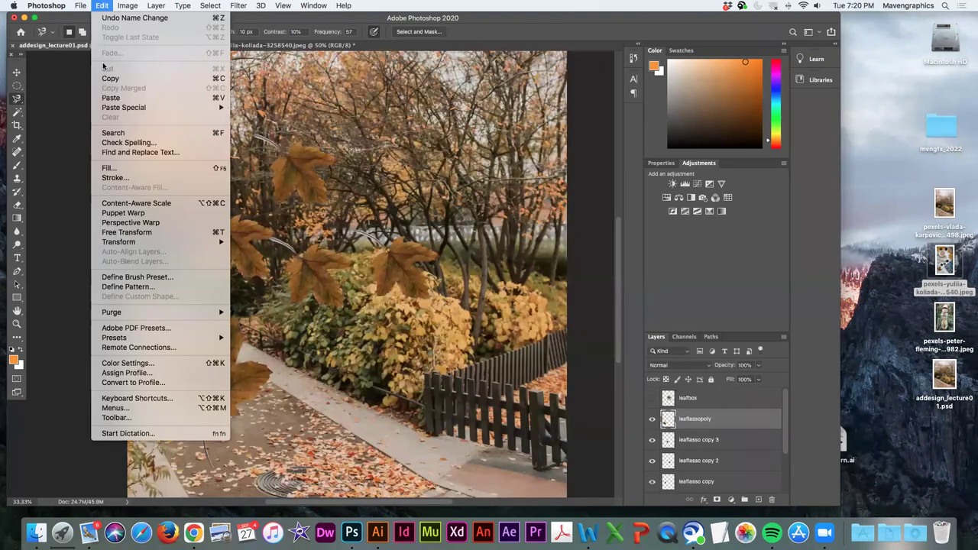
{"action": "key", "text": "super+v"}
Step: Move the pasted leaf beside the fence, next to the leaflassopoly leaf, and rename its layer leaflassomagnetic
{"action": "left_click", "coordinate": [16, 72]}
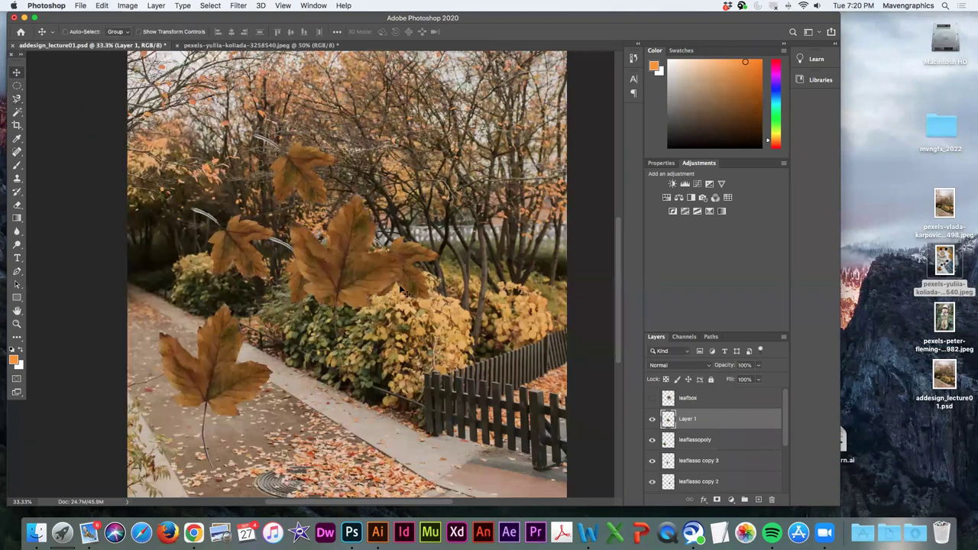
{"action": "left_click_drag", "start_coordinate": [362, 284], "coordinate": [380, 372]}
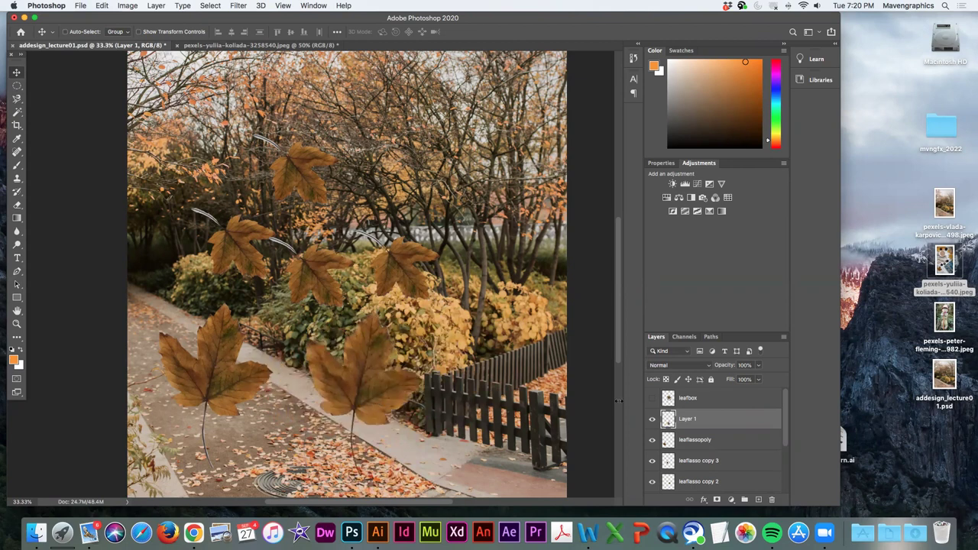
{"action": "key", "text": "BackSpace"}
{"action": "type", "text": "leaflassomagnetic"}
{"action": "key", "text": "Return"}
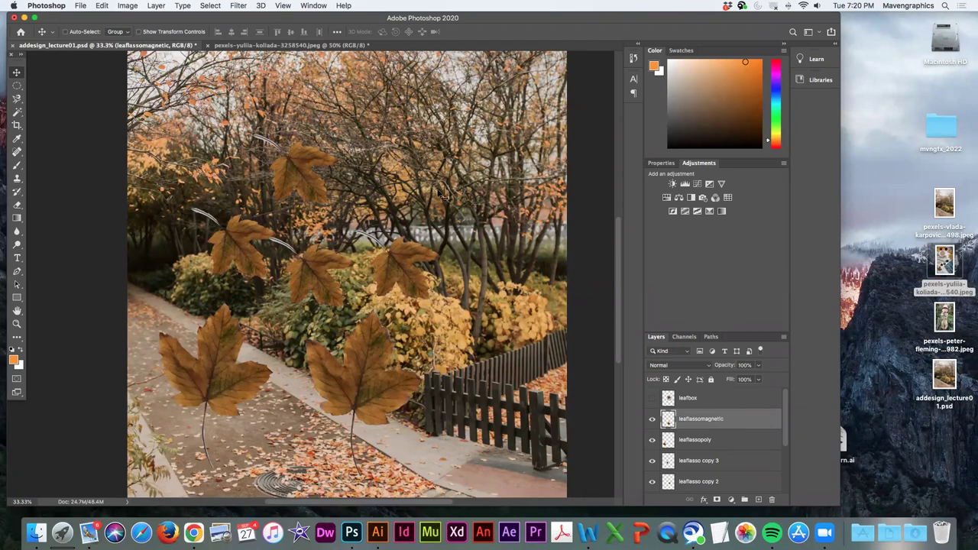
Step: Return to the leaf photo, clear the magnetic selection and switch to the Magic Wand tool
{"action": "left_click", "coordinate": [279, 46]}
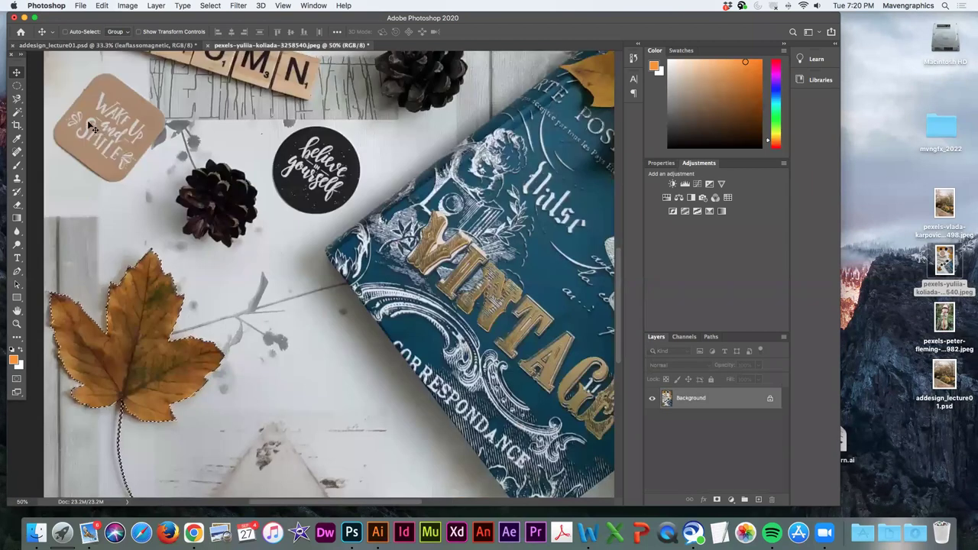
{"action": "left_click", "coordinate": [210, 6]}
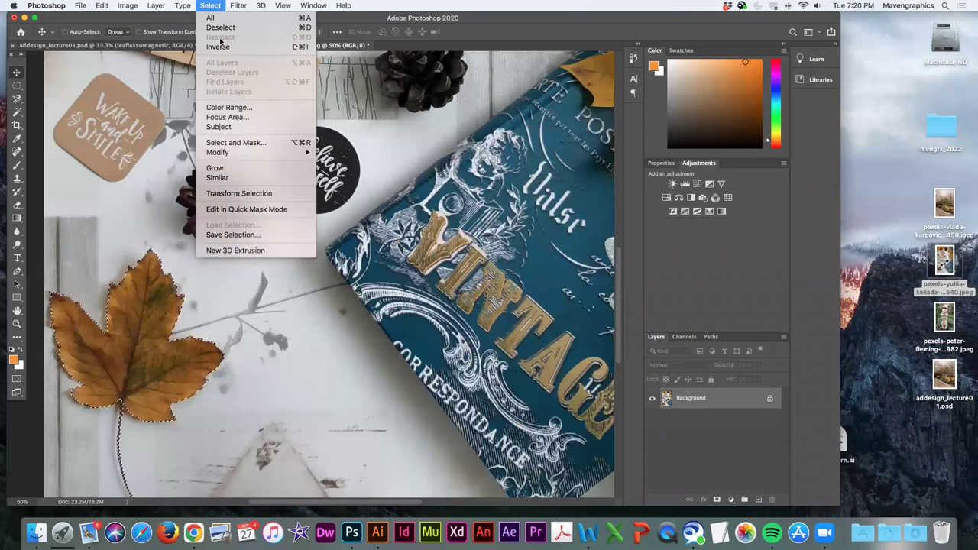
{"action": "left_click", "coordinate": [238, 28]}
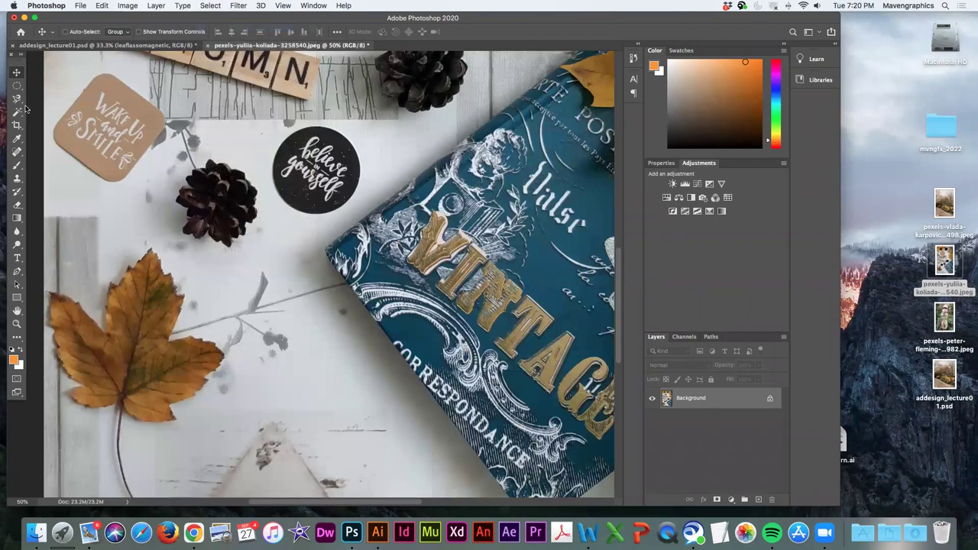
{"action": "left_click", "coordinate": [17, 113]}
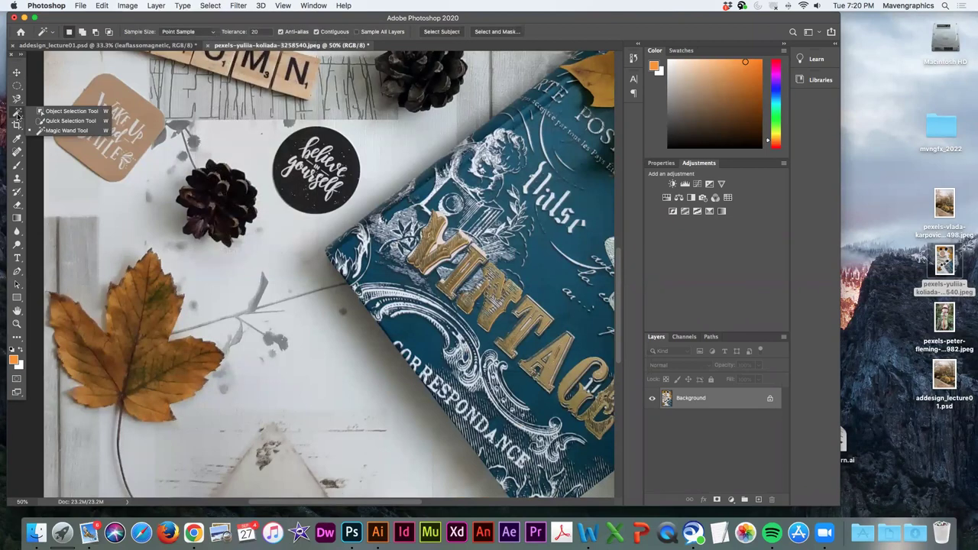
{"action": "left_click", "coordinate": [80, 132]}
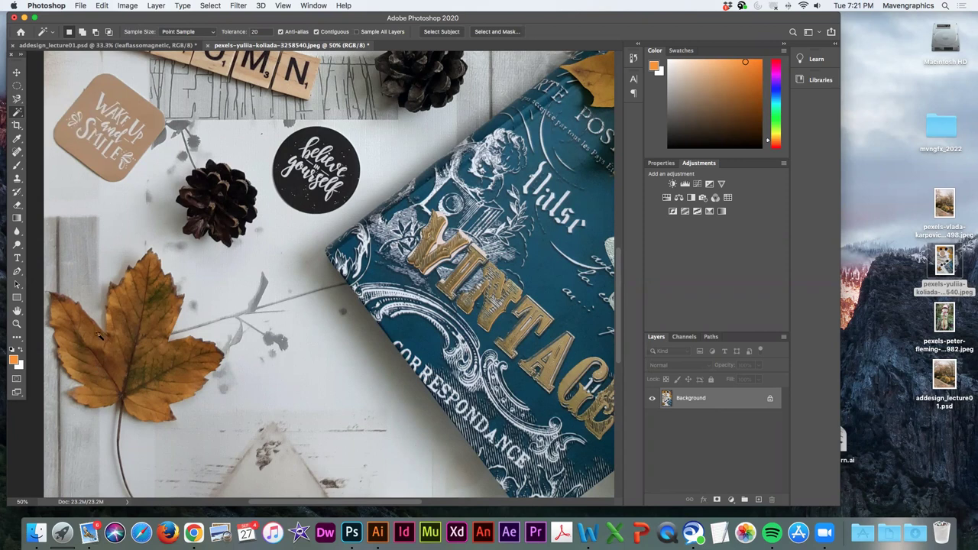
{"action": "left_click_drag", "start_coordinate": [94, 341], "coordinate": [163, 309]}
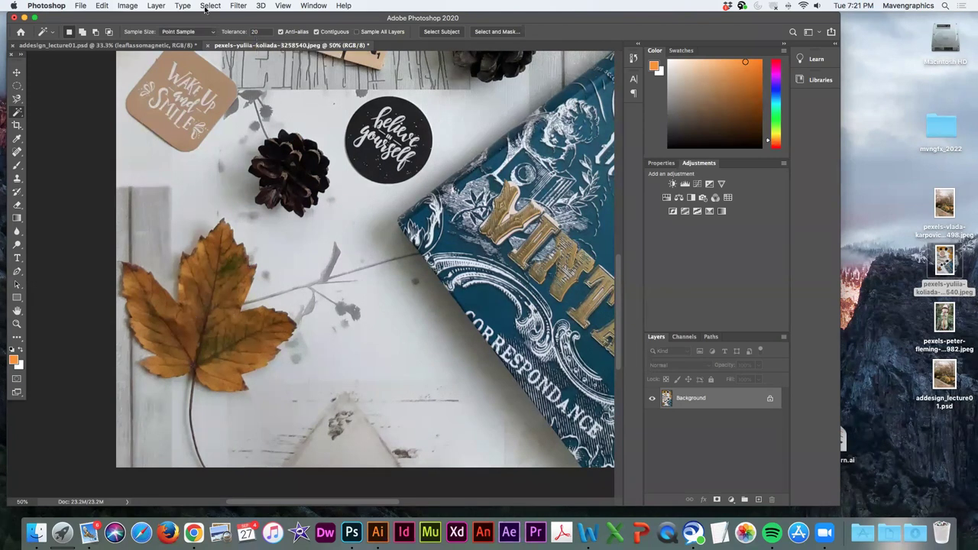
Step: Try to select the leaf with the Magic Wand at tolerance 20, adding neighbouring areas, and clear the selection
{"action": "left_click", "coordinate": [199, 296]}
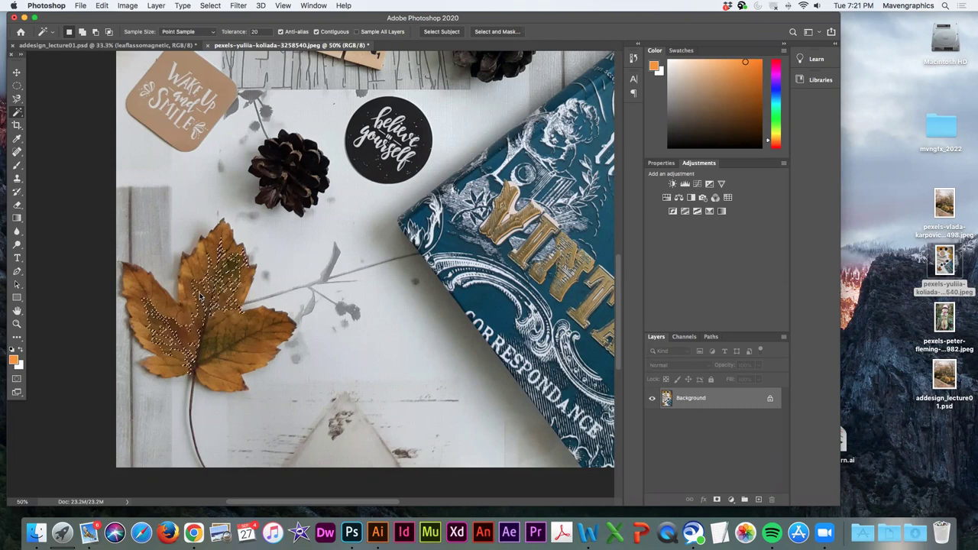
{"action": "left_click", "coordinate": [183, 323], "text": "shift"}
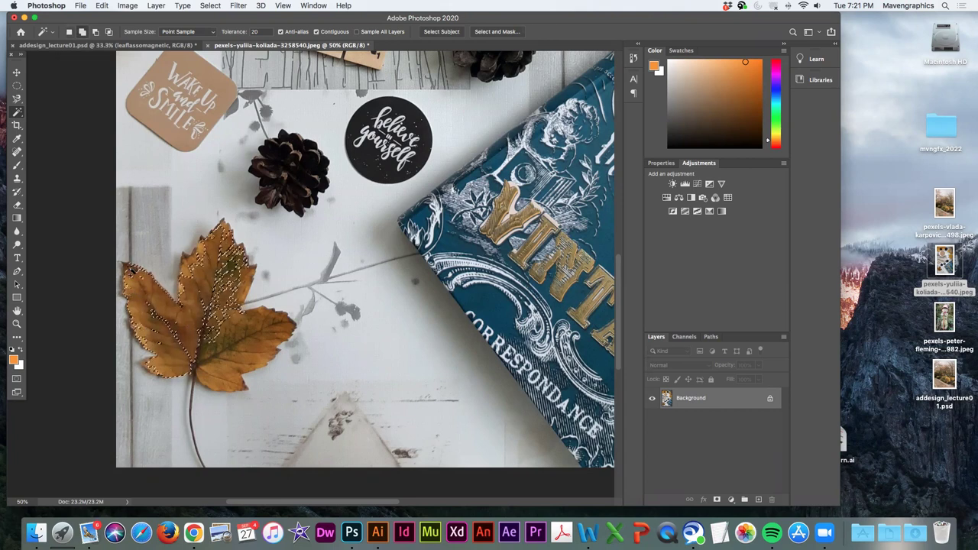
{"action": "left_click", "coordinate": [132, 275], "text": "shift"}
{"action": "left_click", "coordinate": [252, 337], "text": "shift"}
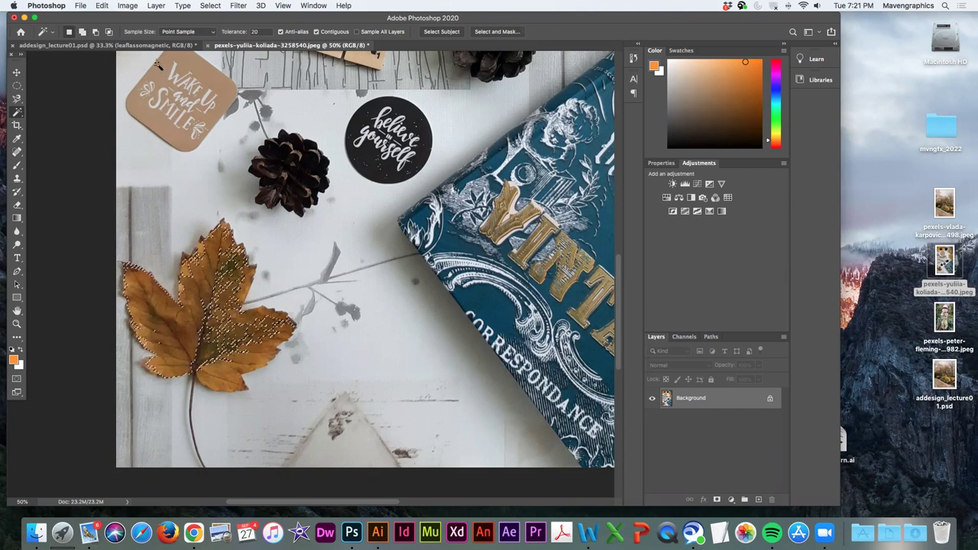
{"action": "left_click", "coordinate": [102, 5]}
{"action": "mouse_move", "coordinate": [218, 6]}
{"action": "left_click", "coordinate": [221, 28]}
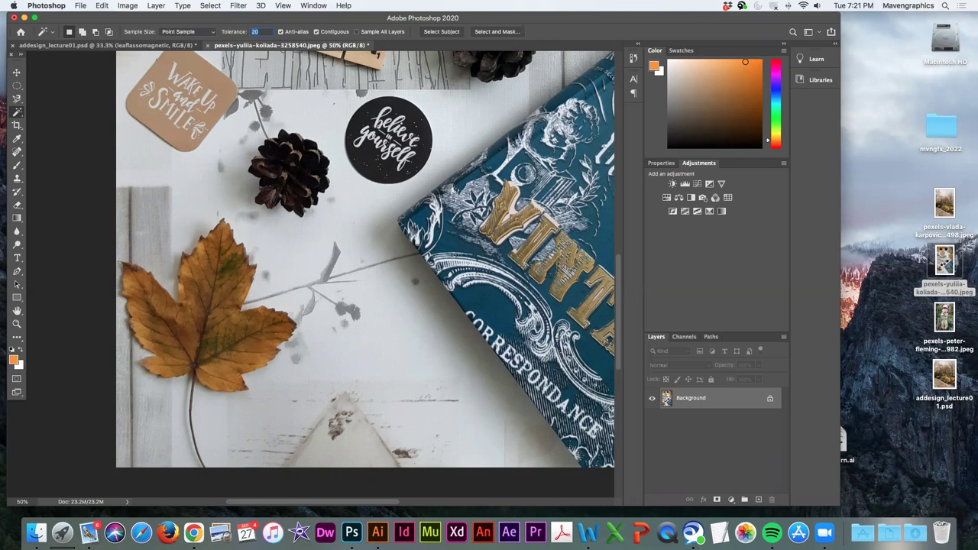
Step: Select the whole leaf and its stem with the Magic Wand at tolerance 40
{"action": "left_click", "coordinate": [209, 312]}
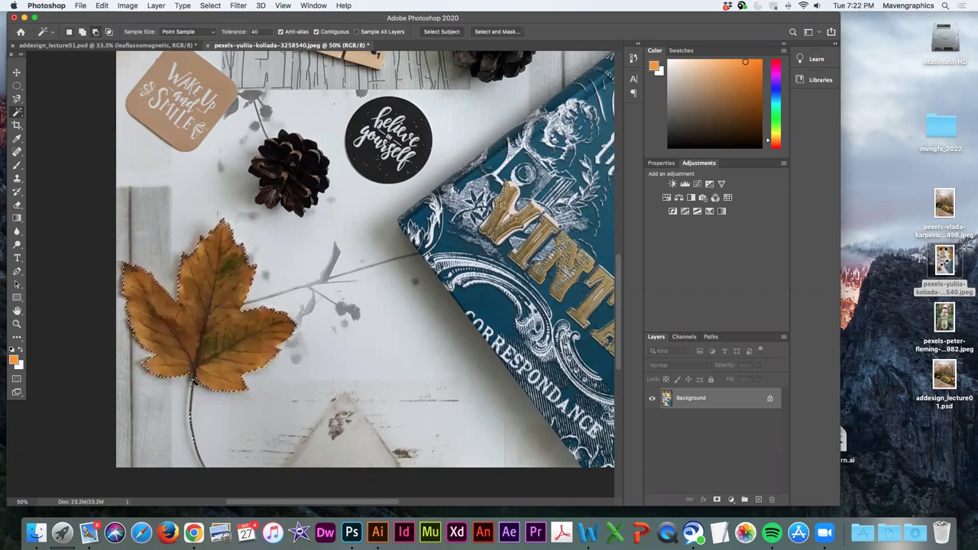
{"action": "left_click", "coordinate": [194, 387], "text": "alt"}
{"action": "left_click", "coordinate": [195, 394], "text": "shift"}
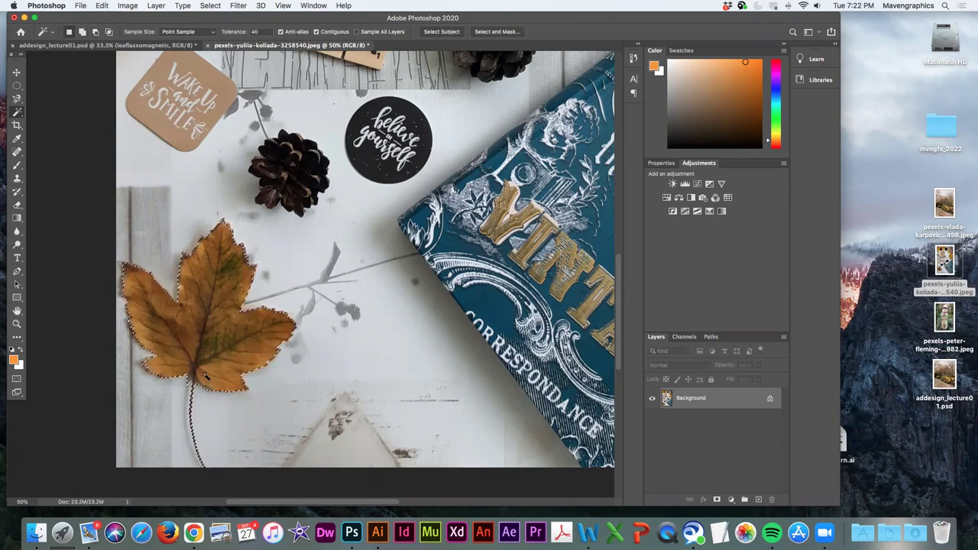
Step: Subtract the stray area beside the top of the stem from the leaf selection with the Lasso tool
{"action": "left_click", "coordinate": [23, 99]}
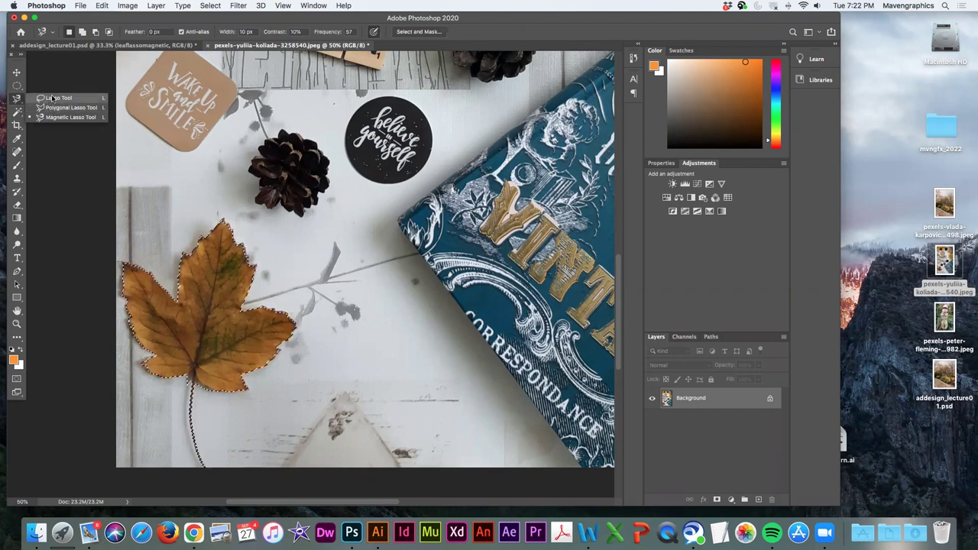
{"action": "left_click", "coordinate": [54, 98]}
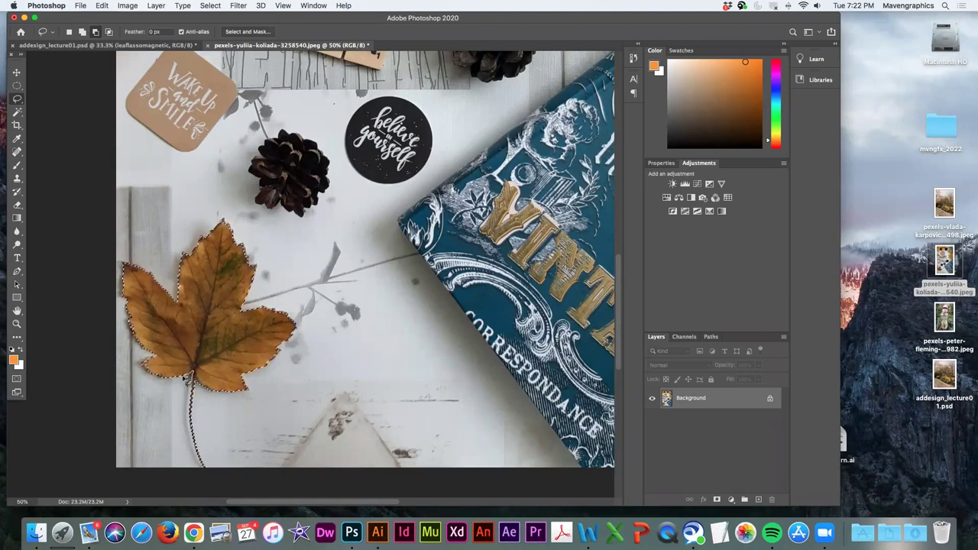
{"action": "left_click_drag", "start_coordinate": [185, 392], "coordinate": [189, 382]}
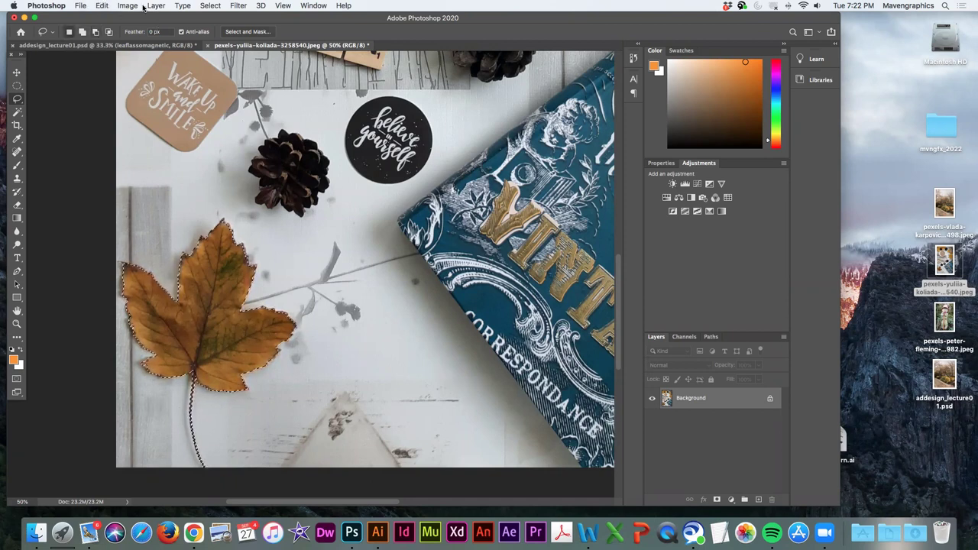
Step: Copy the selected leaf into addesign_lecture01.psd and place it among the upper branches above the fence
{"action": "left_click", "coordinate": [102, 6]}
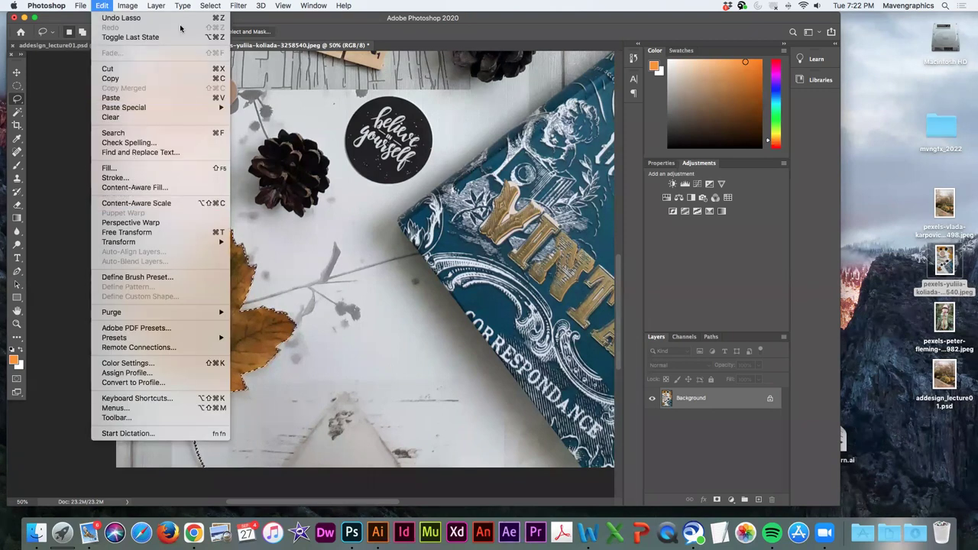
{"action": "left_click", "coordinate": [84, 51]}
{"action": "left_click", "coordinate": [84, 50]}
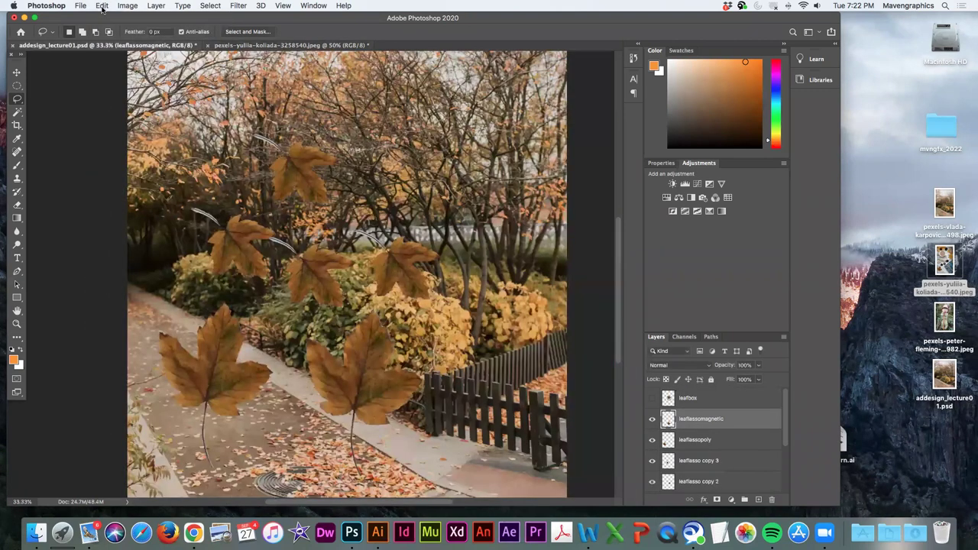
{"action": "left_click", "coordinate": [103, 6]}
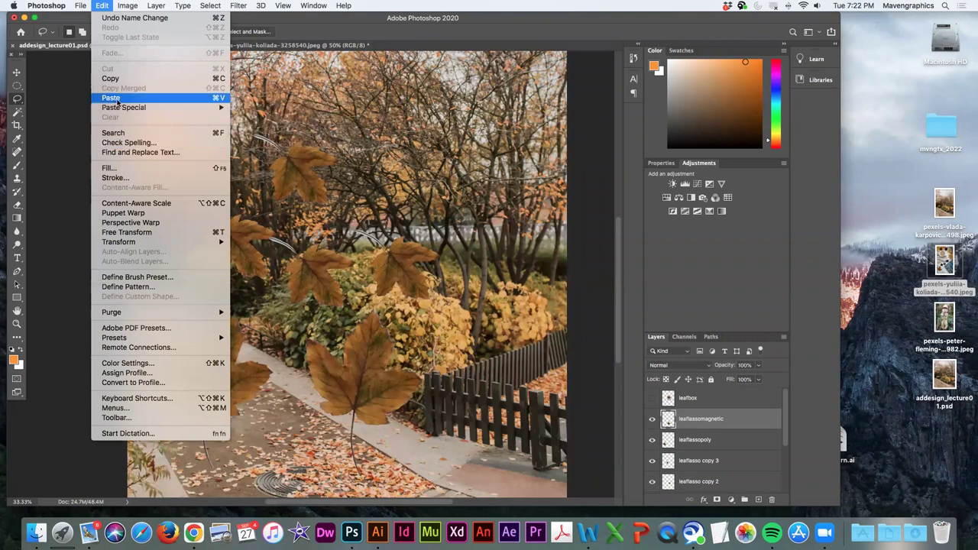
{"action": "left_click", "coordinate": [111, 98]}
{"action": "left_click_drag", "start_coordinate": [329, 267], "coordinate": [472, 183]}
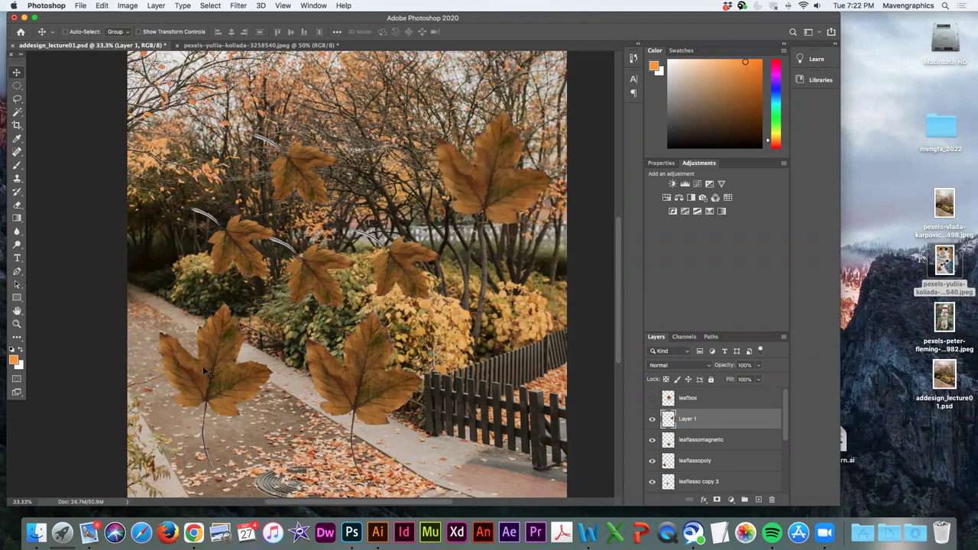
Step: Return to the leaf photo, clear the leaf selection and switch back to the Magic Wand, shifting the application window slightly
{"action": "left_click", "coordinate": [211, 46]}
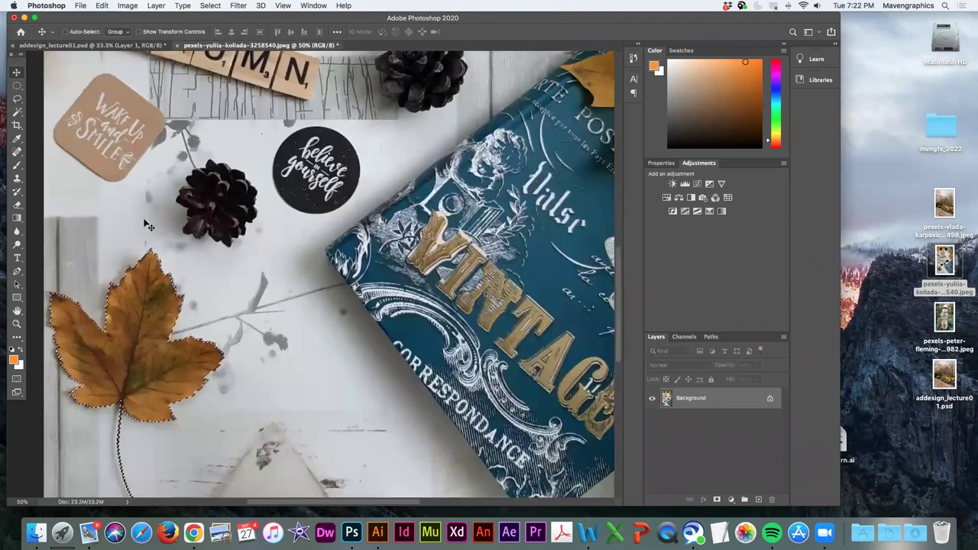
{"action": "left_click", "coordinate": [210, 6]}
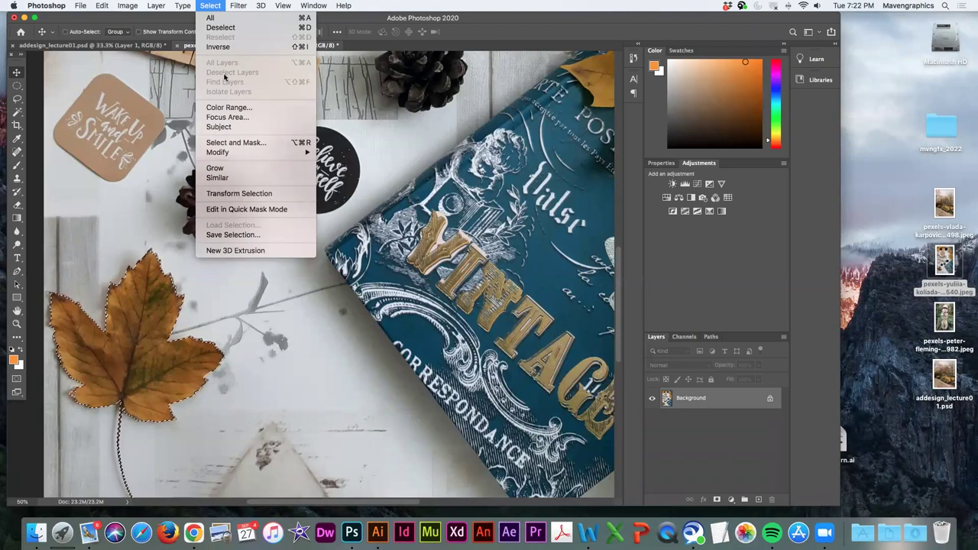
{"action": "left_click", "coordinate": [19, 113]}
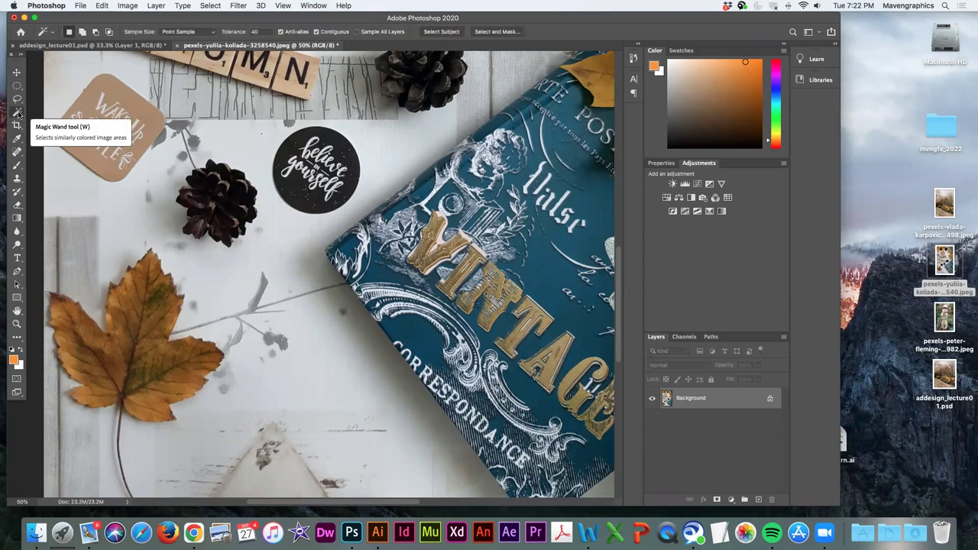
{"action": "left_click_drag", "start_coordinate": [170, 24], "coordinate": [191, 49]}
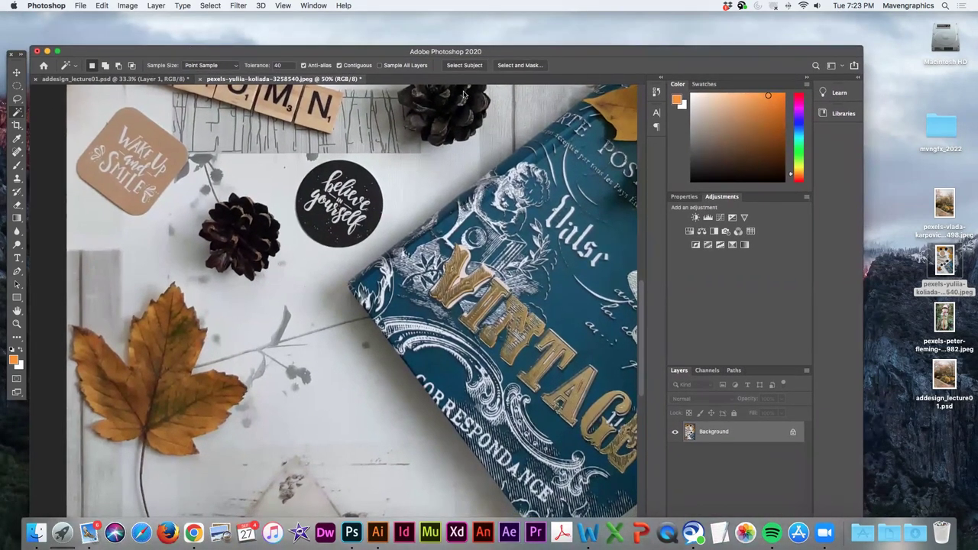
{"action": "left_click_drag", "start_coordinate": [262, 54], "coordinate": [260, 48]}
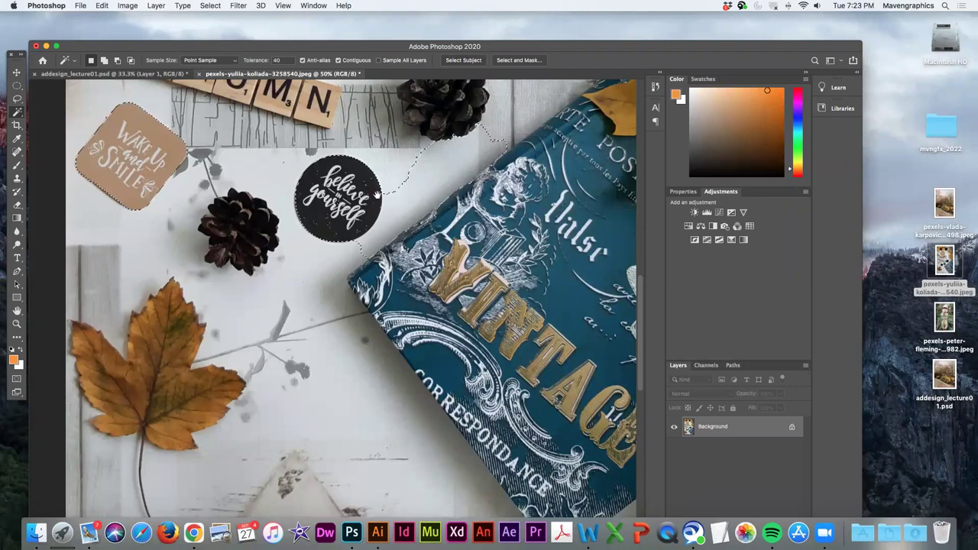
Step: Examine the objects across the leaf photo, from the stickers to the mug, and clear the Magic Wand background selection
{"action": "left_click_drag", "start_coordinate": [428, 147], "coordinate": [401, 357]}
{"action": "scroll", "coordinate": [400, 357], "scroll_direction": "up", "scroll_amount": 5}
{"action": "scroll", "coordinate": [400, 357], "scroll_direction": "left", "scroll_amount": 2}
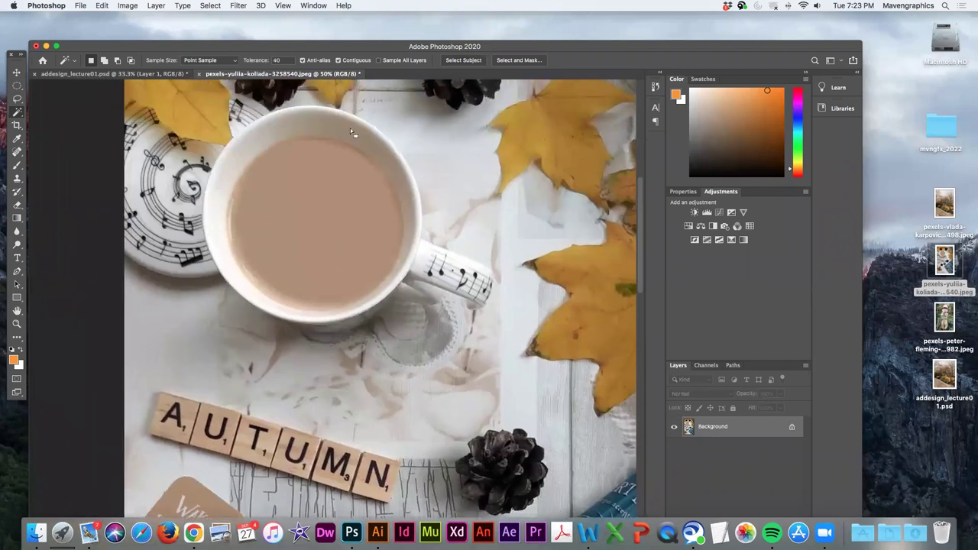
{"action": "scroll", "coordinate": [301, 313], "scroll_direction": "down", "scroll_amount": 2}
{"action": "scroll", "coordinate": [327, 295], "scroll_direction": "down", "scroll_amount": 10}
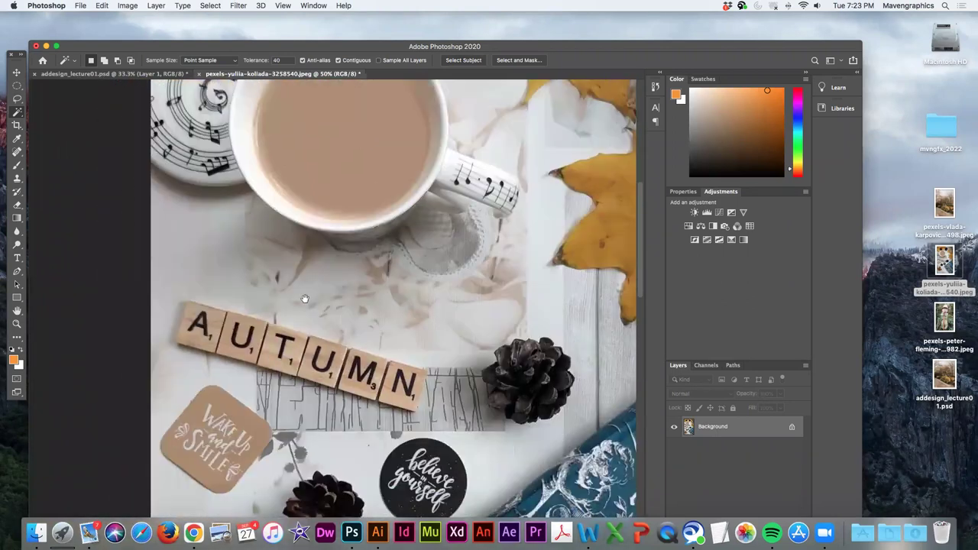
{"action": "scroll", "coordinate": [325, 308], "scroll_direction": "down", "scroll_amount": 5}
{"action": "scroll", "coordinate": [325, 308], "scroll_direction": "right", "scroll_amount": 2}
{"action": "left_click", "coordinate": [17, 97]}
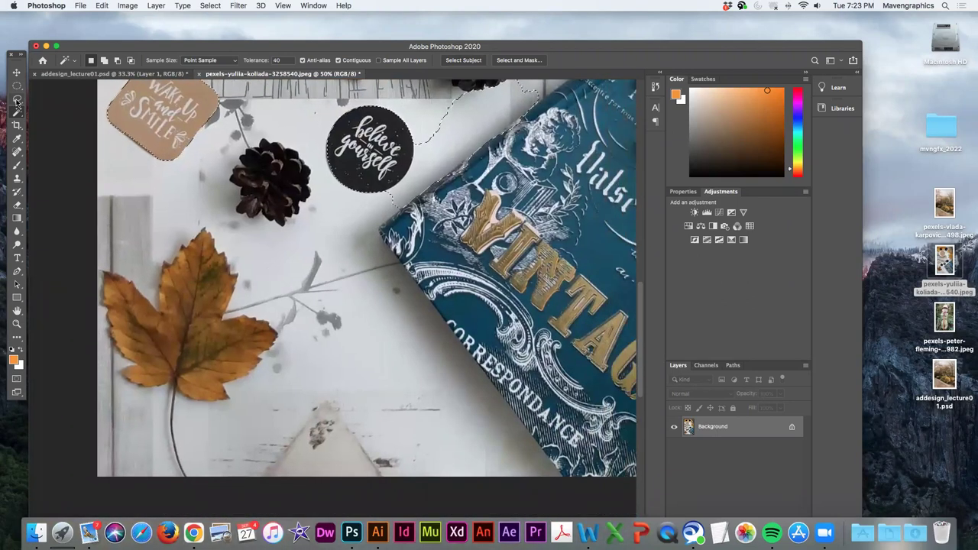
{"action": "left_click", "coordinate": [63, 124]}
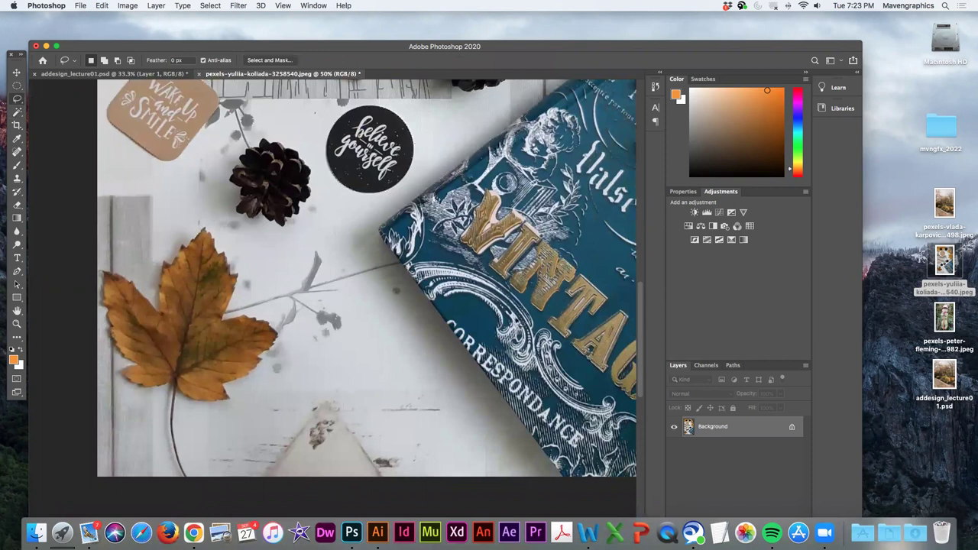
Step: Open the scarecrow photo pexels-peter-fleming-5674982.jpeg and select the scarecrow with the Magic Wand's Select Subject
{"action": "left_click_drag", "start_coordinate": [944, 316], "coordinate": [351, 531]}
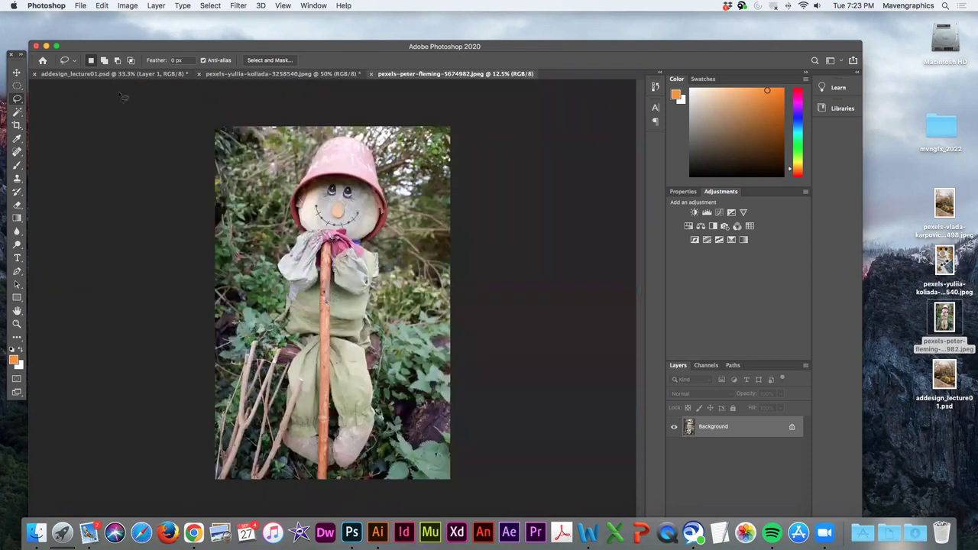
{"action": "left_click", "coordinate": [16, 113]}
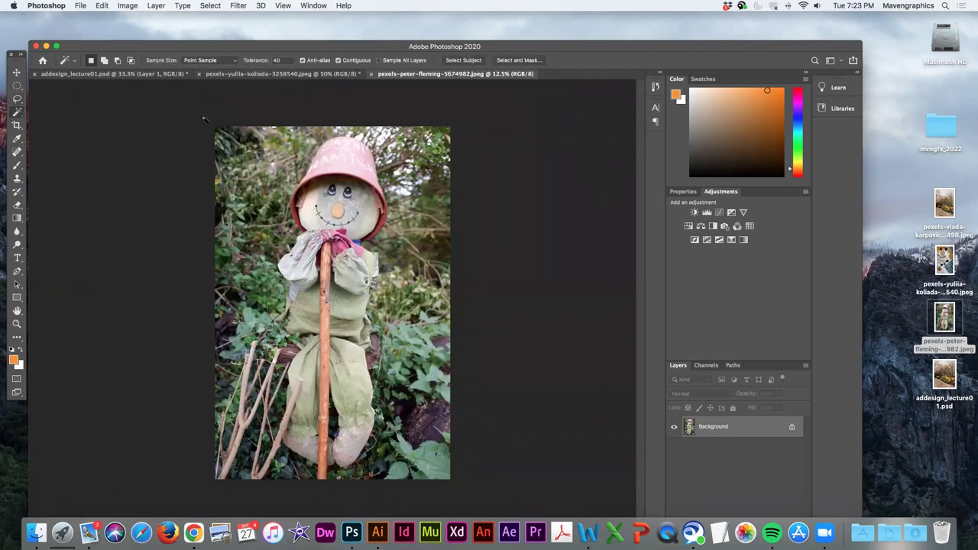
{"action": "left_click", "coordinate": [462, 61]}
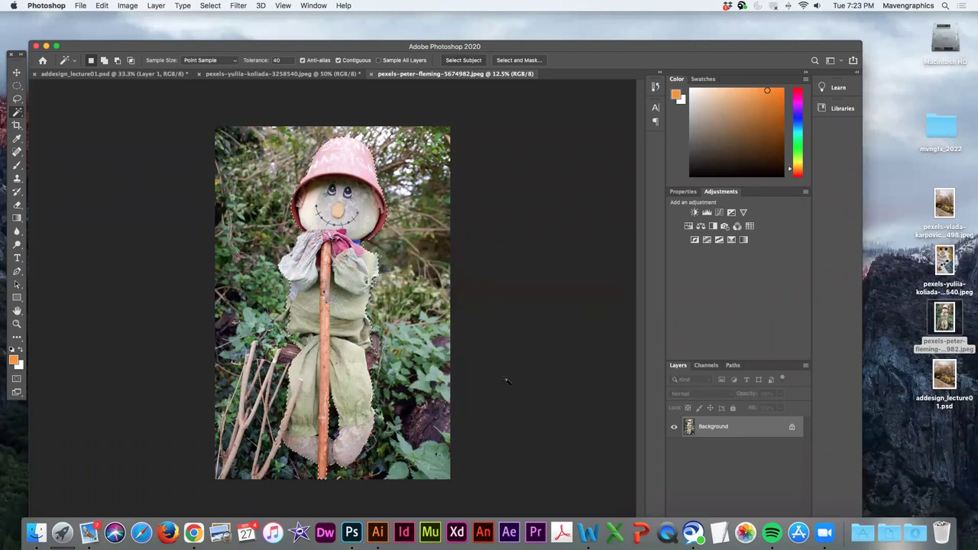
Step: Subtract the stray background patches above the scarecrow's hat from the selection with the Lasso tool
{"action": "key", "text": "super+plus"}
{"action": "key", "text": "super+plus"}
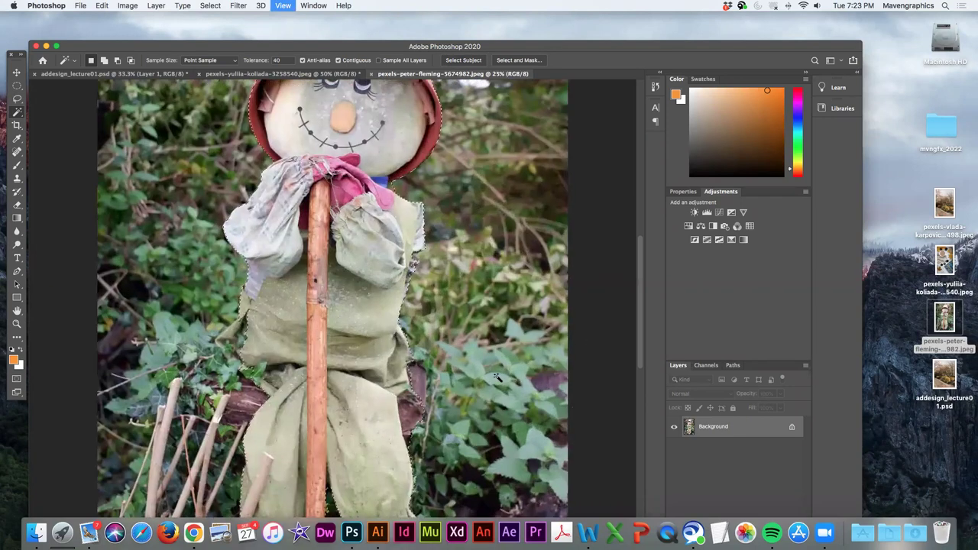
{"action": "scroll", "coordinate": [358, 318], "scroll_direction": "up", "scroll_amount": 5}
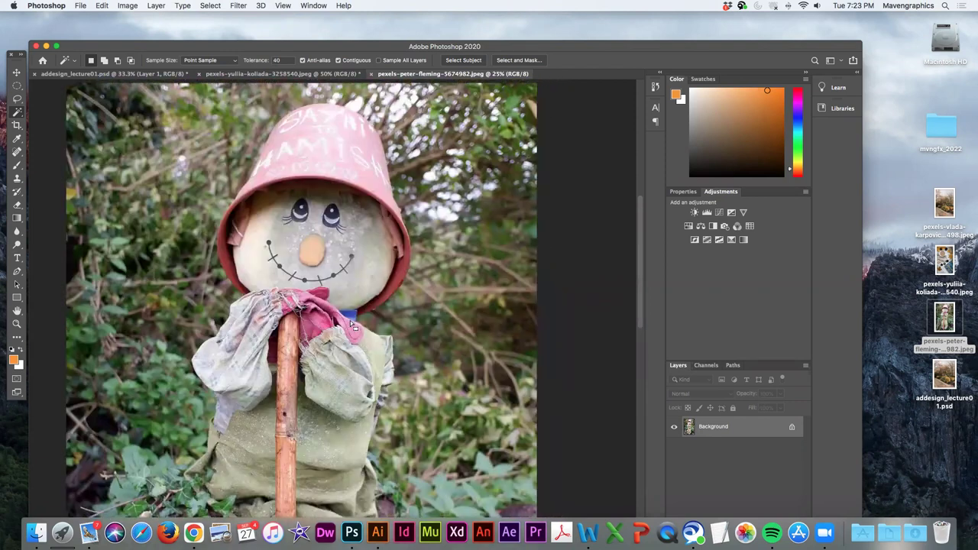
{"action": "key", "text": "l"}
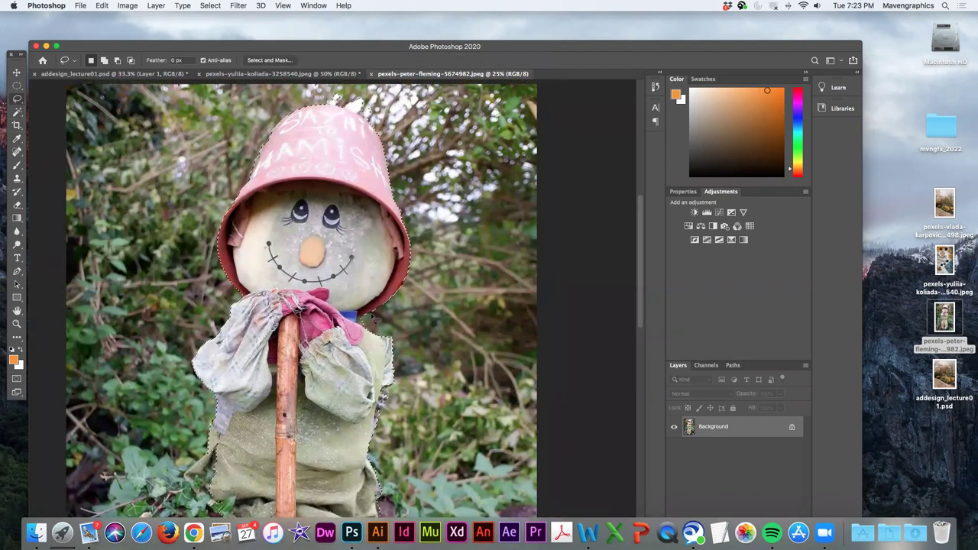
{"action": "key", "text": "alt"}
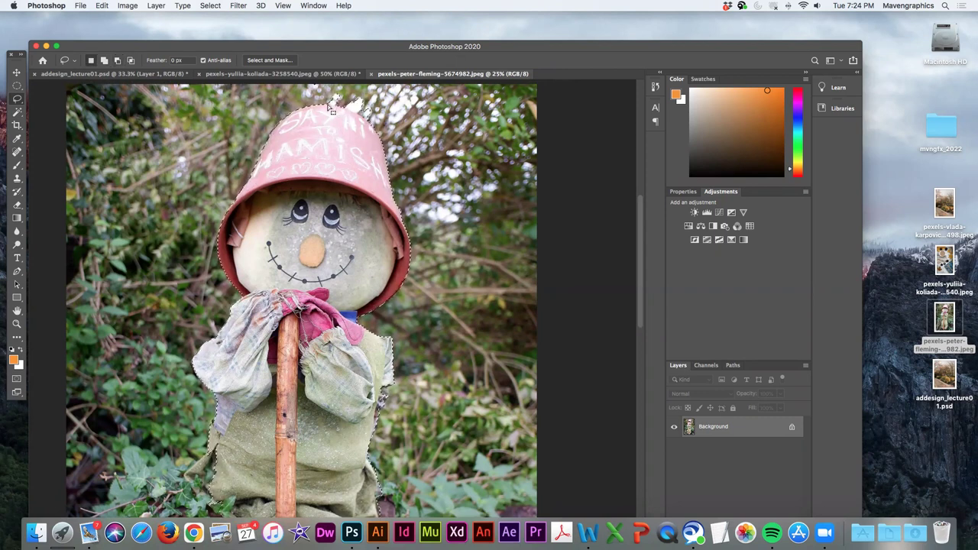
{"action": "key", "text": "alt"}
{"action": "mouse_move", "coordinate": [381, 116]}
{"action": "left_mouse_down"}
{"action": "mouse_move", "coordinate": [350, 93]}
{"action": "mouse_move", "coordinate": [314, 103]}
{"action": "left_mouse_up"}
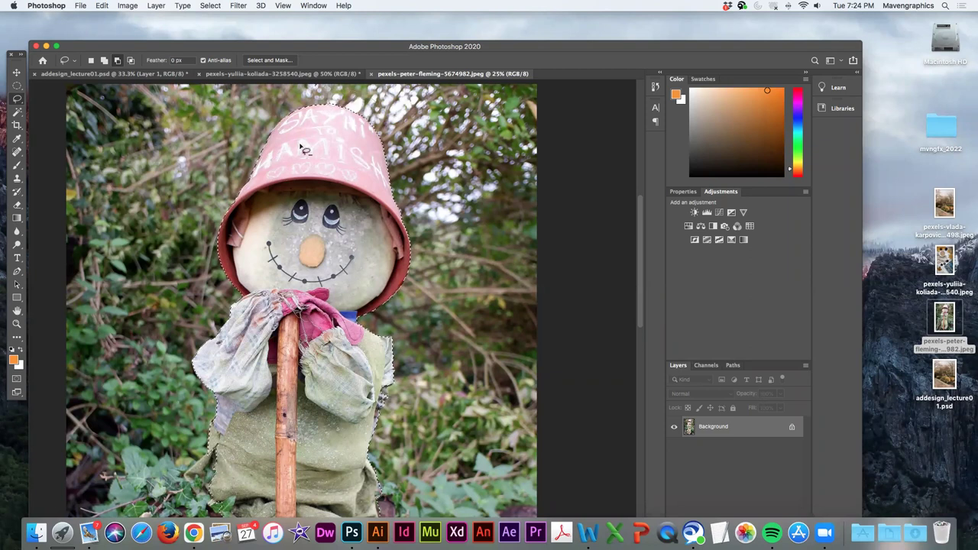
{"action": "scroll", "coordinate": [327, 337], "scroll_direction": "down", "scroll_amount": 5}
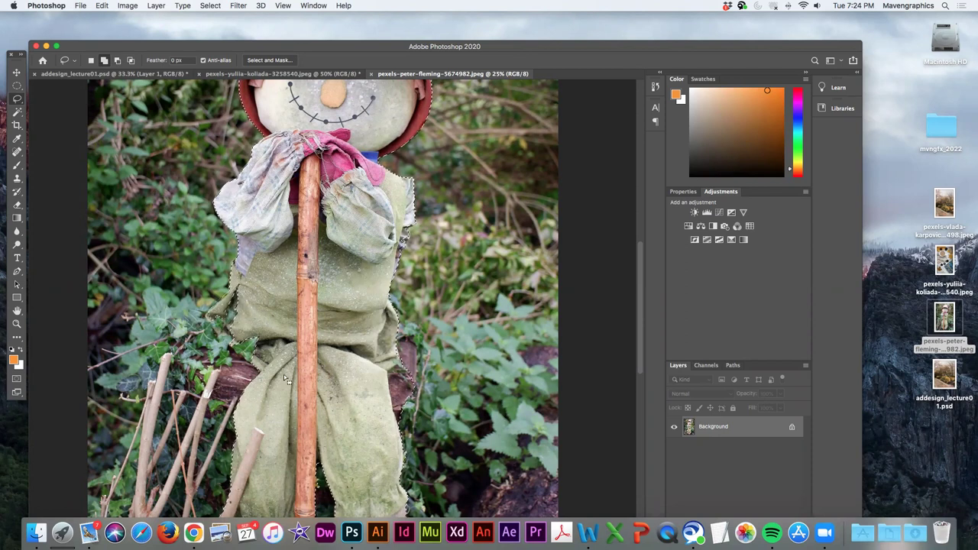
{"action": "left_click_drag", "start_coordinate": [295, 329], "coordinate": [295, 187]}
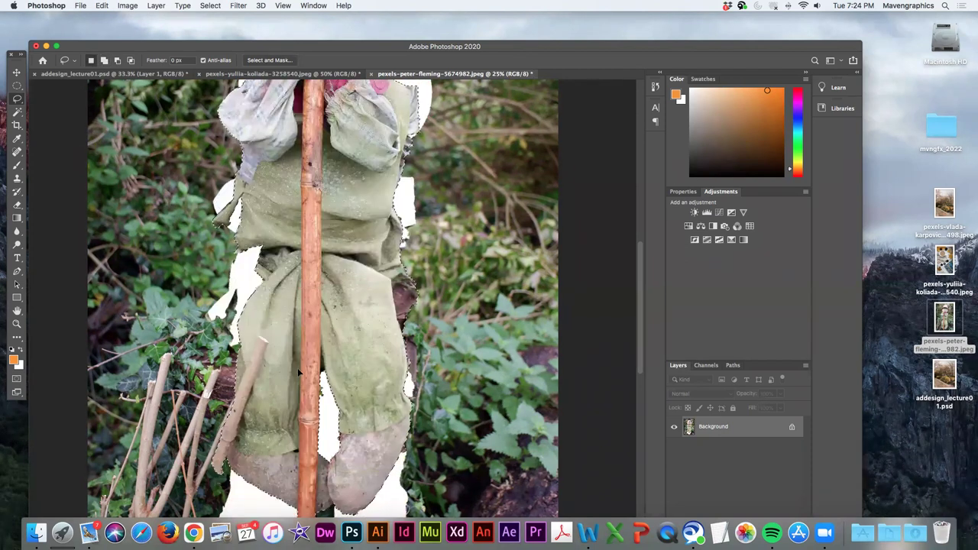
{"action": "key", "text": "super+z"}
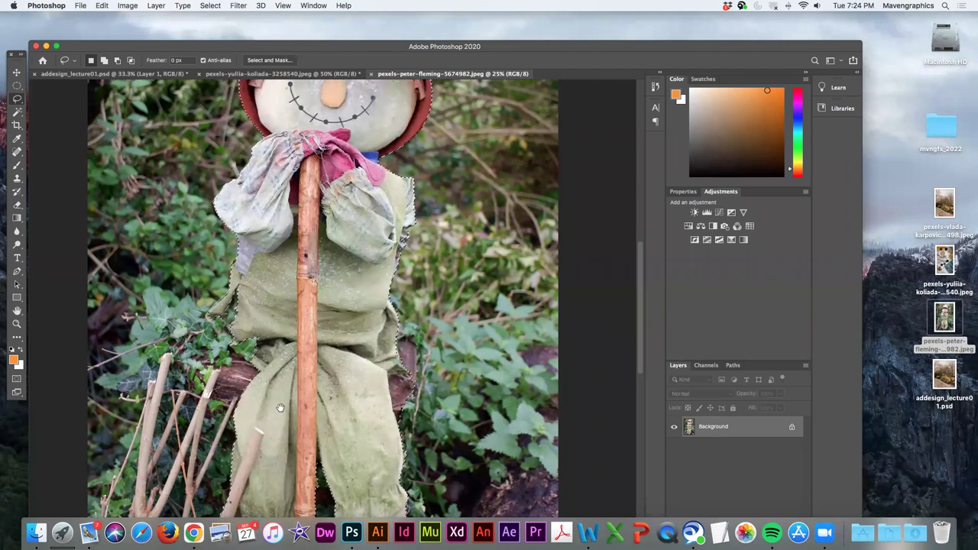
Step: Subtract the dark log beside the scarecrow's hip from the selection with the Lasso tool
{"action": "scroll", "coordinate": [277, 402], "scroll_direction": "down", "scroll_amount": 3}
{"action": "key", "text": "alt"}
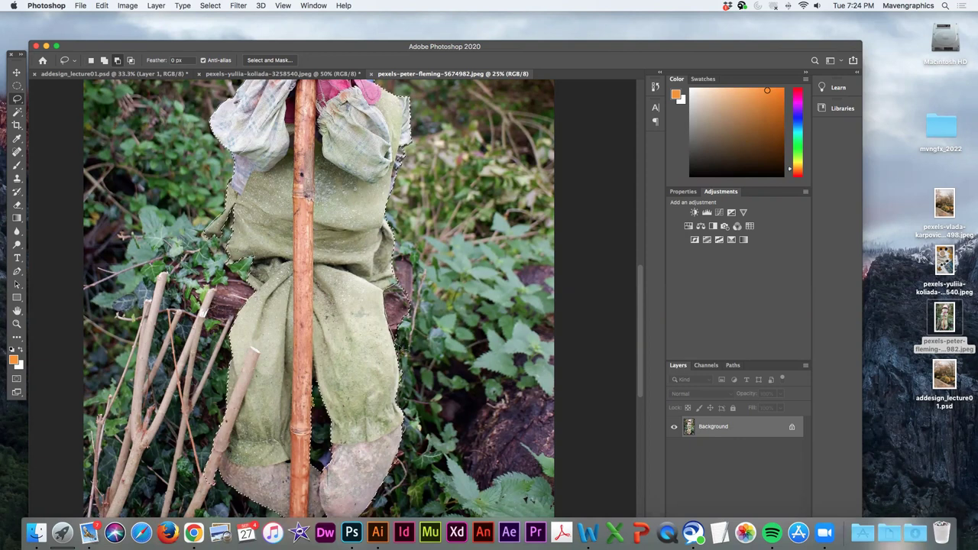
{"action": "left_click_drag", "start_coordinate": [430, 289], "coordinate": [404, 347]}
{"action": "left_click_drag", "start_coordinate": [302, 373], "coordinate": [312, 266]}
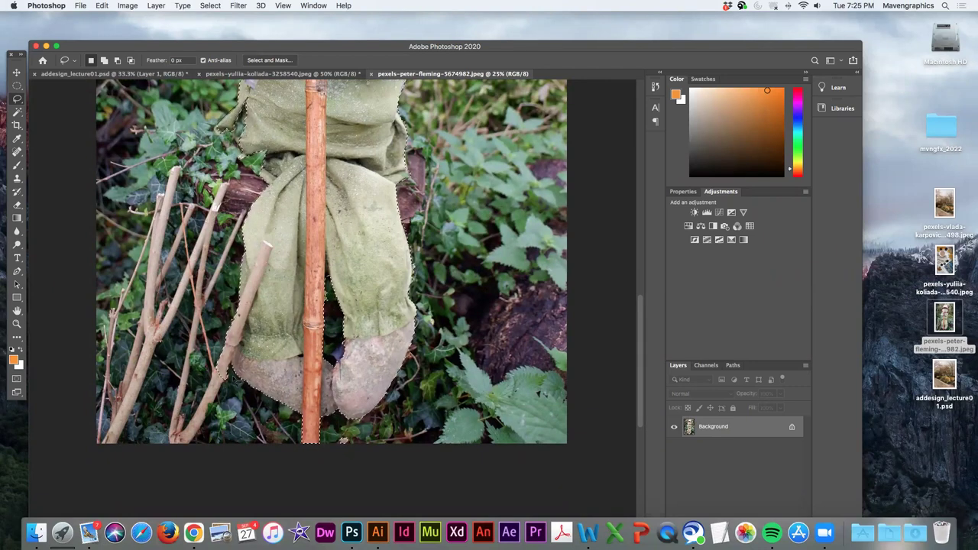
Step: Subtract the cut branch overlapping the scarecrow's lower leg from the selection with the Lasso tool
{"action": "key", "text": "alt"}
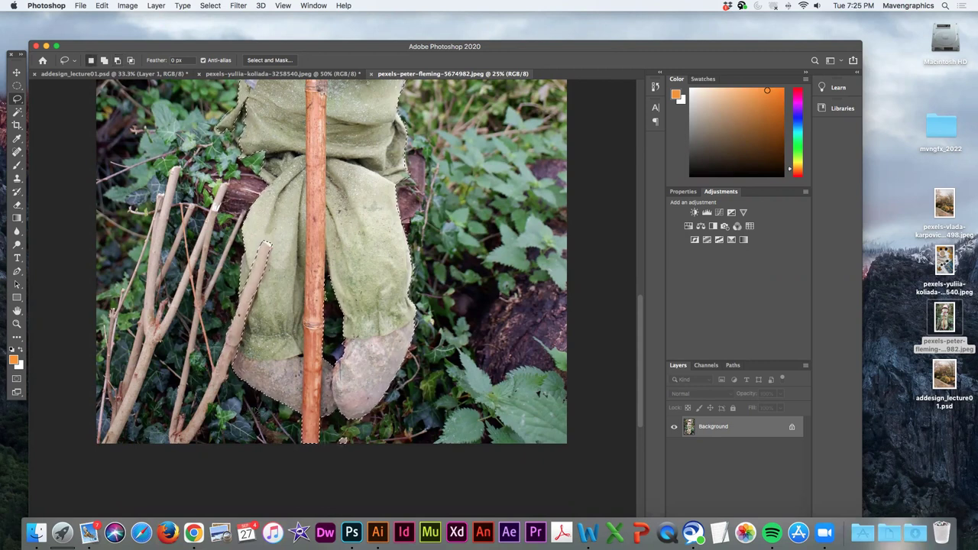
{"action": "key", "text": "alt"}
{"action": "key", "text": "super+minus"}
{"action": "key", "text": "super+minus"}
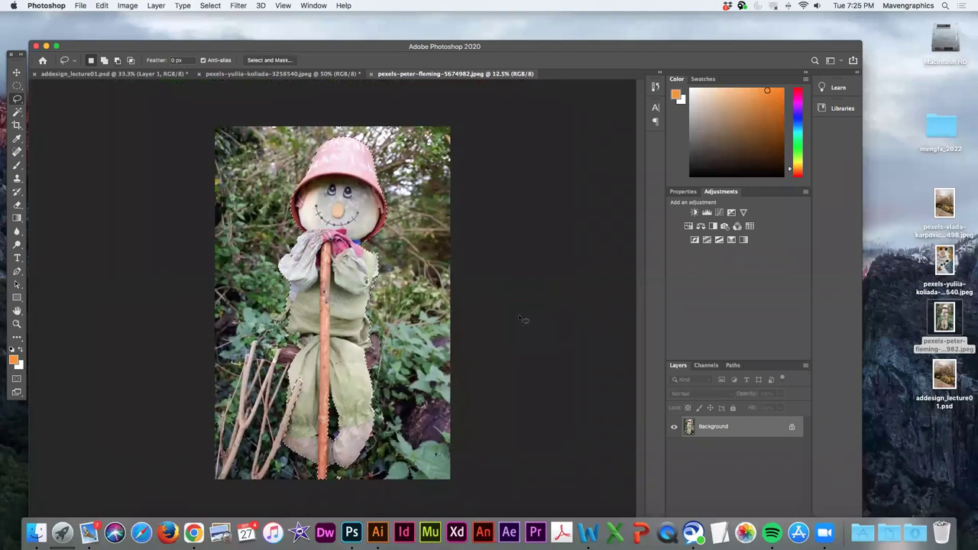
Step: Copy the selected scarecrow and paste it into addesign_lecture01.psd
{"action": "left_click", "coordinate": [103, 6]}
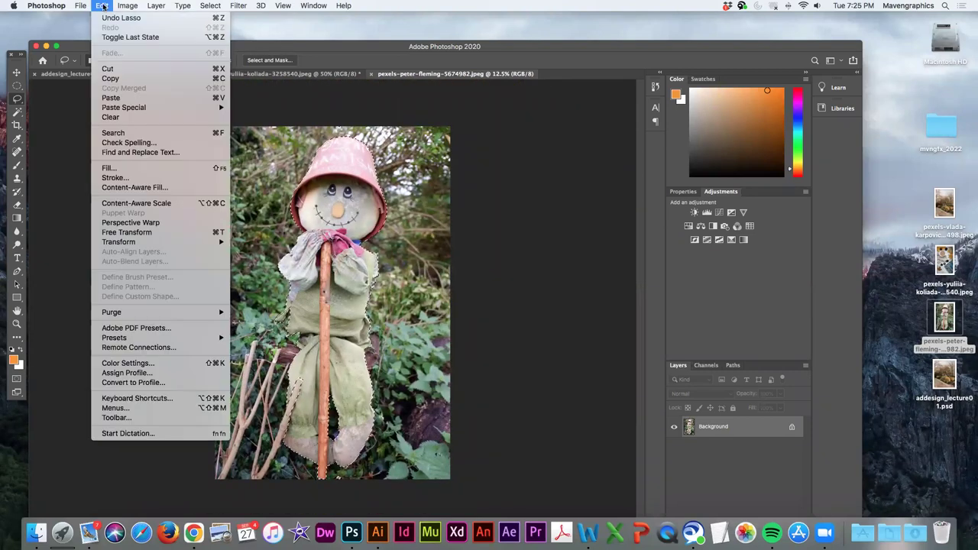
{"action": "left_click", "coordinate": [108, 80]}
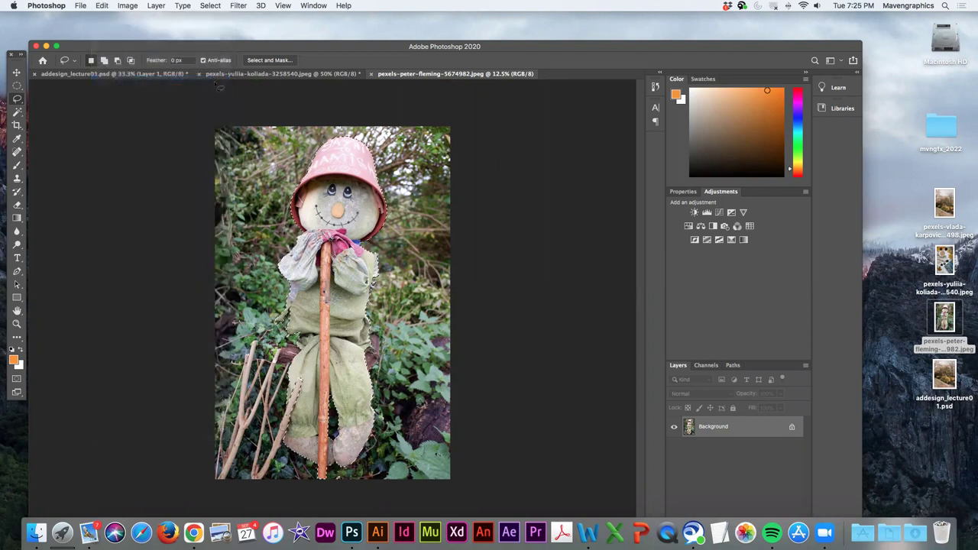
{"action": "left_click", "coordinate": [148, 74]}
{"action": "left_click", "coordinate": [103, 5]}
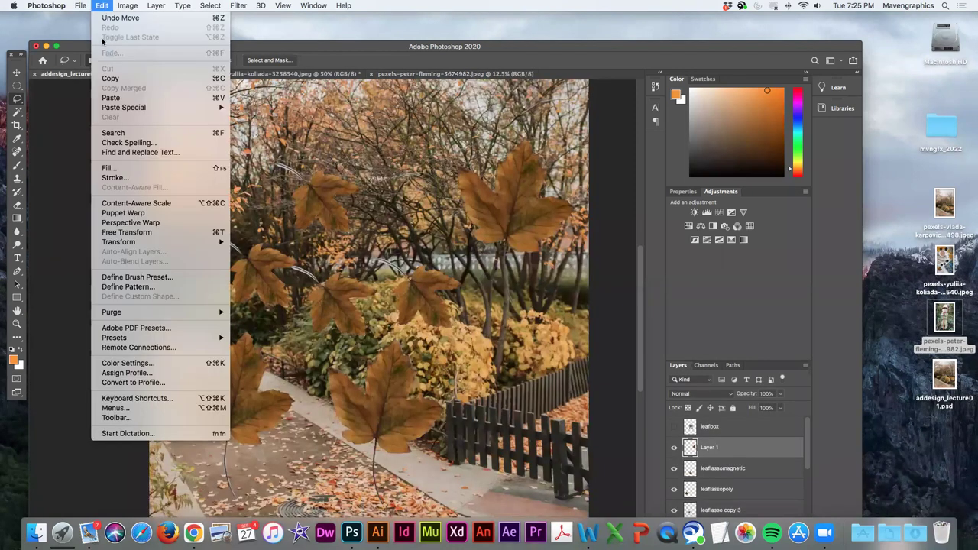
{"action": "left_click", "coordinate": [113, 96]}
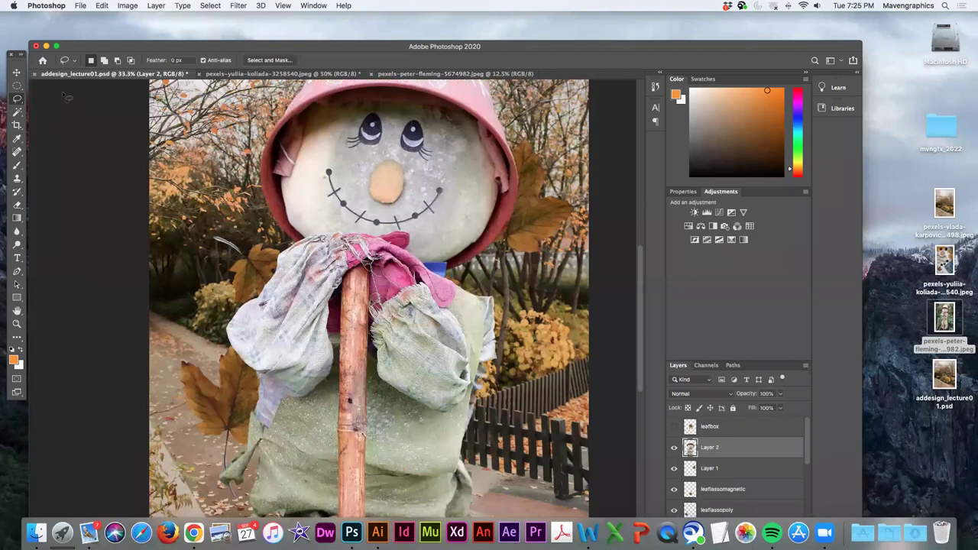
Step: Move the pasted scarecrow down with the Move tool until its whole hat fits inside the autumn scene
{"action": "left_click", "coordinate": [16, 72]}
{"action": "left_click_drag", "start_coordinate": [296, 282], "coordinate": [381, 337]}
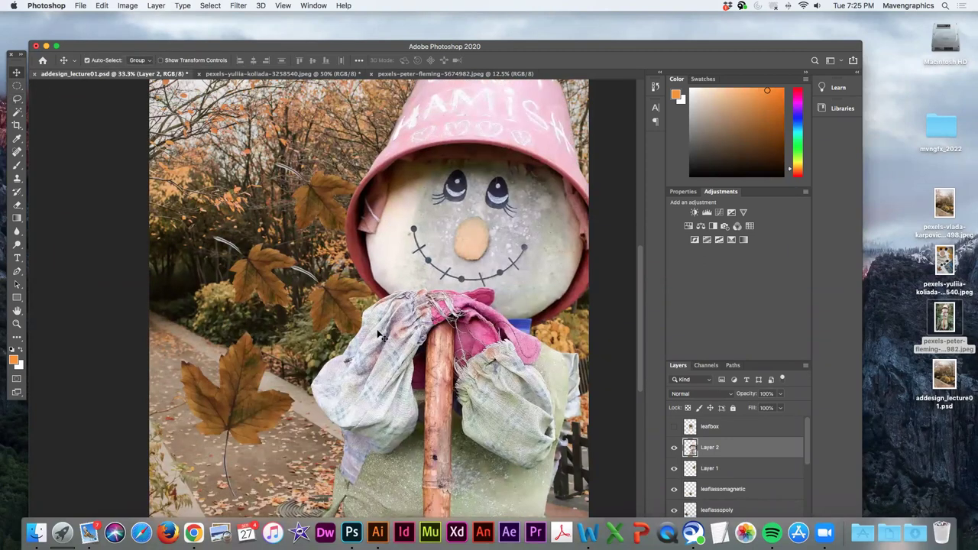
{"action": "key", "text": "super+minus"}
{"action": "left_click_drag", "start_coordinate": [428, 316], "coordinate": [407, 358]}
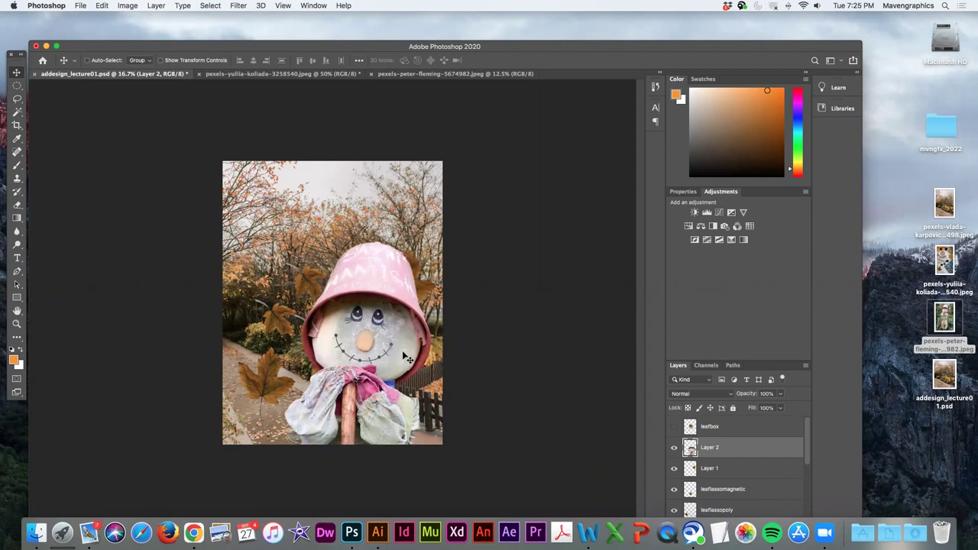
Step: Rename the pasted layer as scarecrow and shift the figure toward the left side of the autumn scene
{"action": "left_click", "coordinate": [674, 428]}
{"action": "left_click", "coordinate": [674, 427]}
{"action": "type", "text": "scarecrow"}
{"action": "key", "text": "Return"}
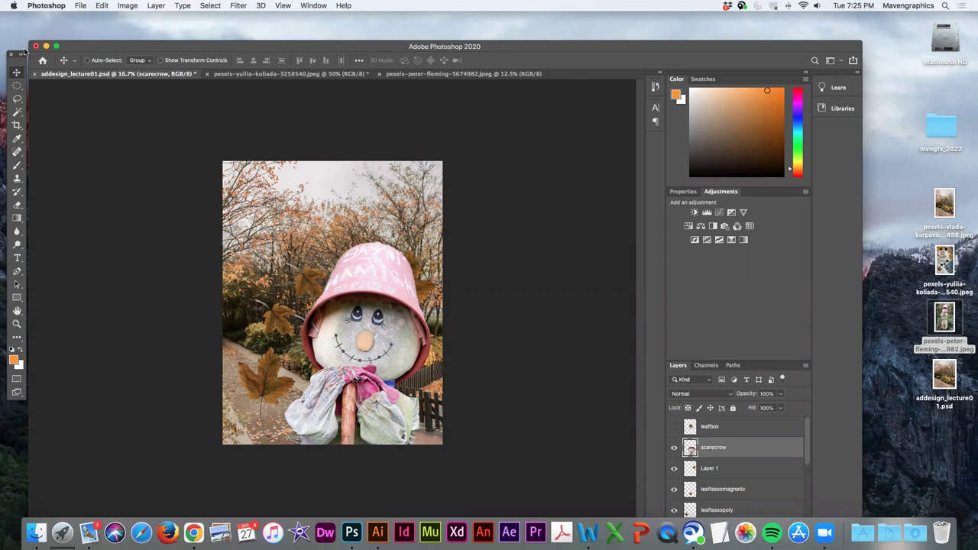
{"action": "left_click_drag", "start_coordinate": [374, 332], "coordinate": [314, 315]}
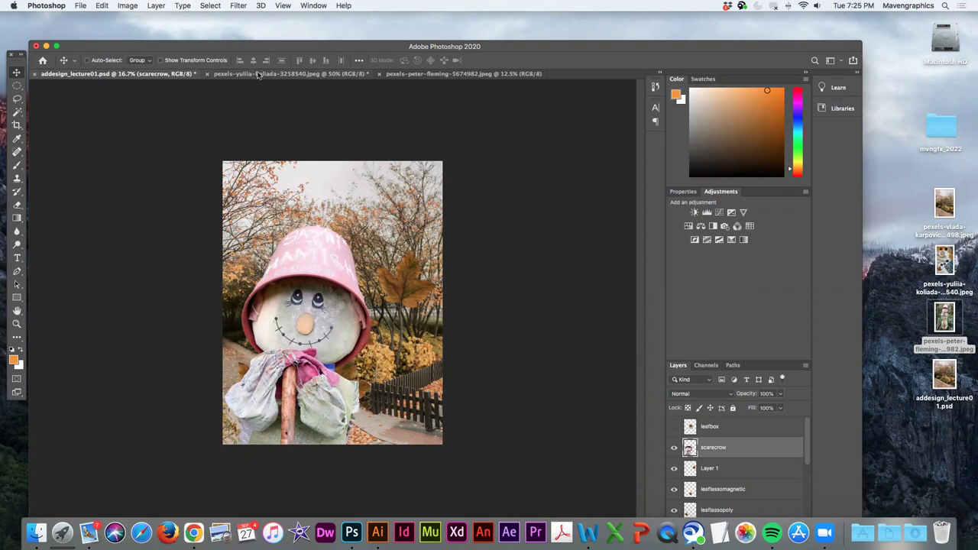
Step: Close the leaf photo without saving its changes, close the scarecrow photo, and save addesign_lecture01.psd
{"action": "left_click", "coordinate": [222, 74]}
{"action": "left_click", "coordinate": [209, 74]}
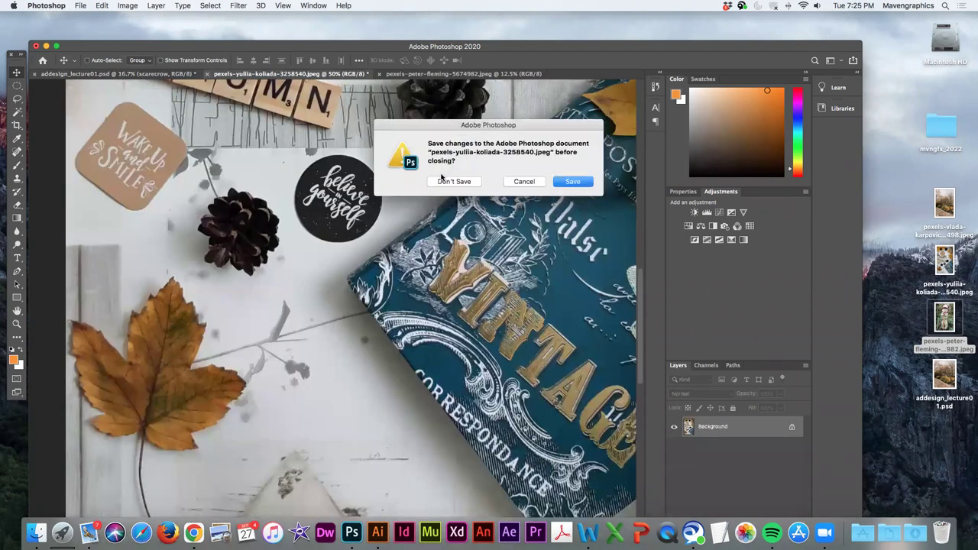
{"action": "left_click", "coordinate": [456, 181]}
{"action": "left_click", "coordinate": [312, 75]}
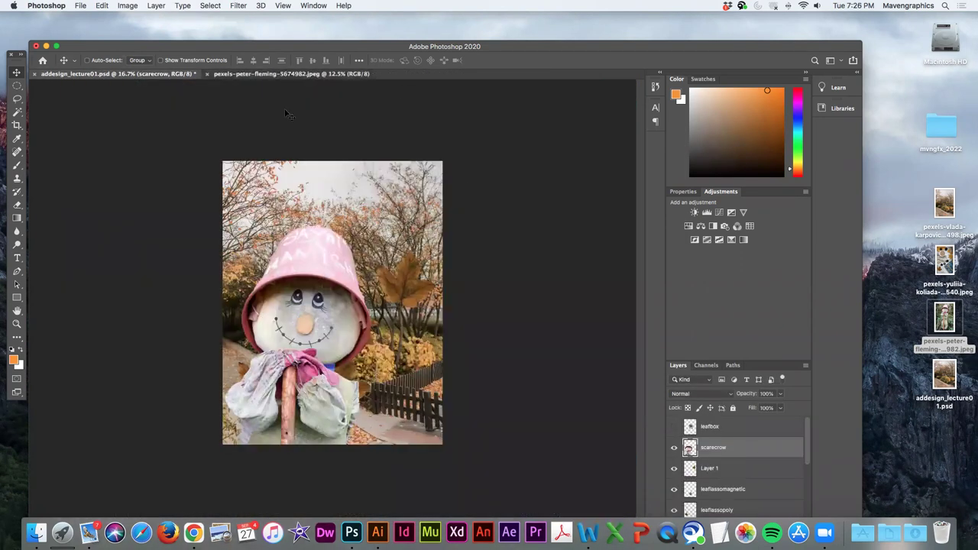
{"action": "left_click", "coordinate": [210, 74]}
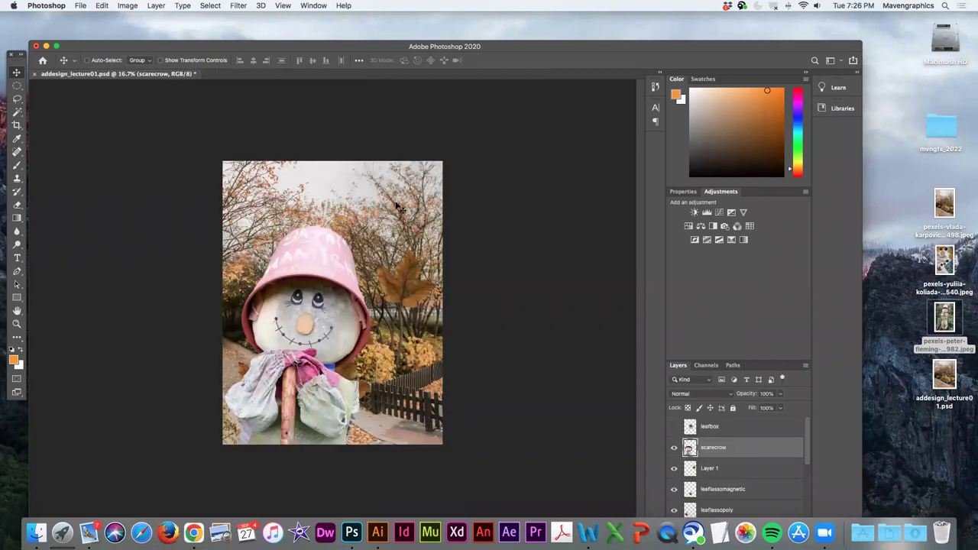
{"action": "left_click", "coordinate": [80, 6]}
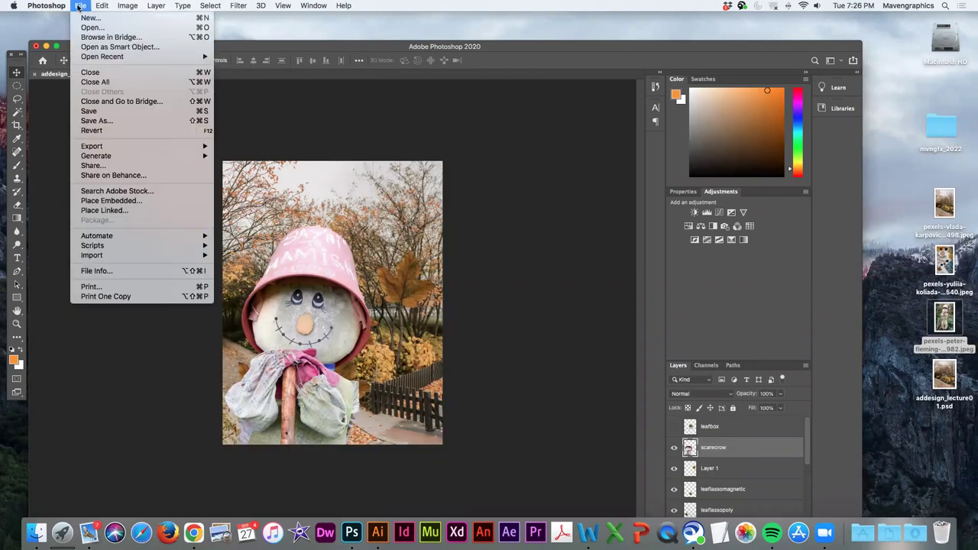
{"action": "left_click", "coordinate": [109, 113]}
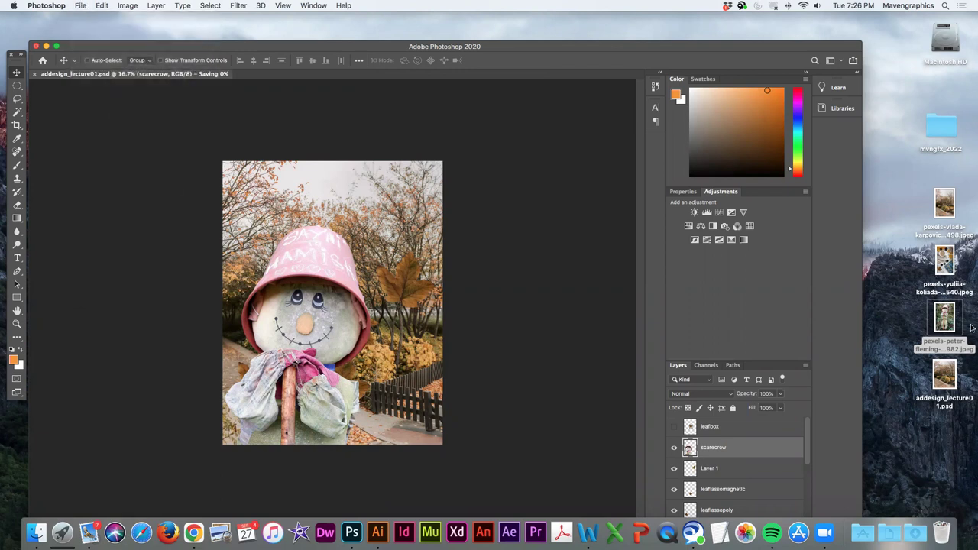
Step: Save a copy on the computer's Desktop as addesign_lecture01.pdf in Photoshop PDF format with Layers turned off
{"action": "left_click", "coordinate": [80, 6]}
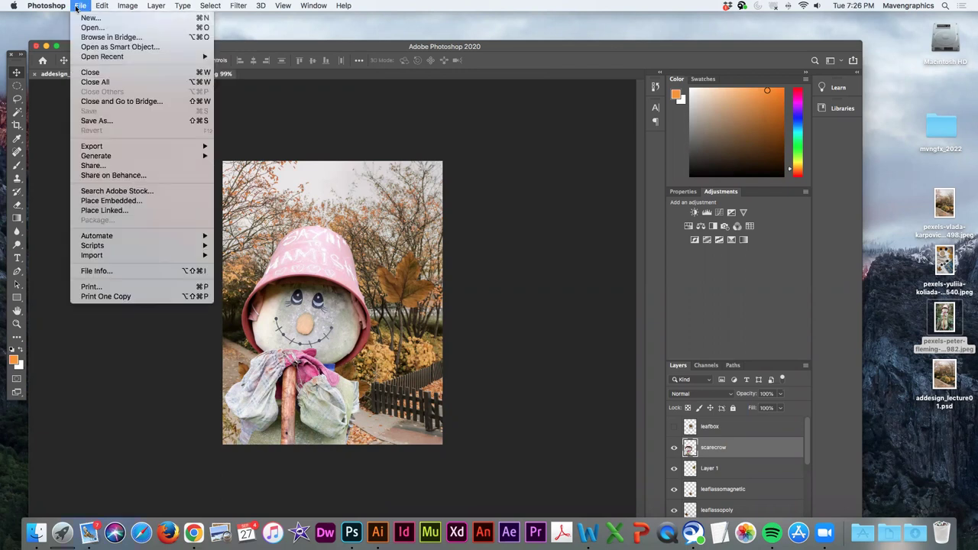
{"action": "left_click", "coordinate": [114, 121]}
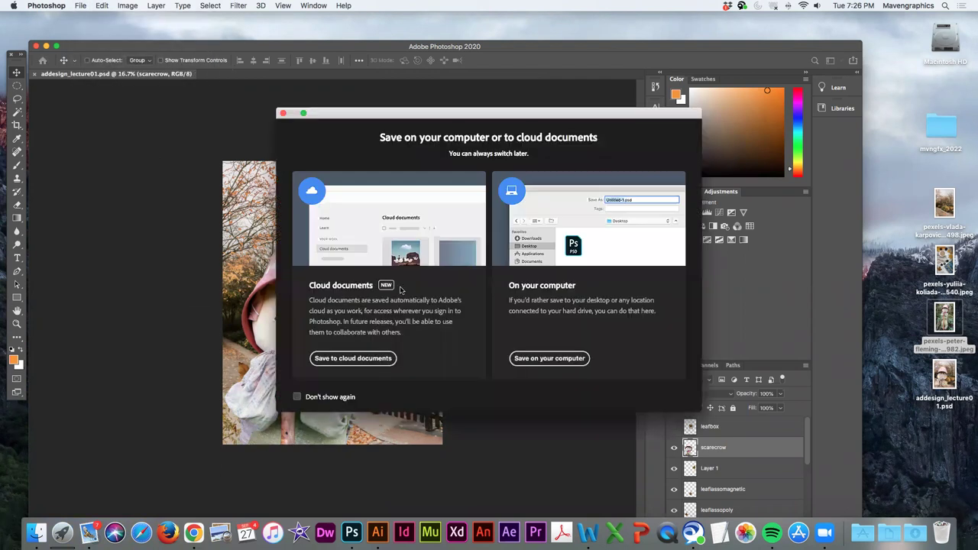
{"action": "left_click", "coordinate": [537, 359]}
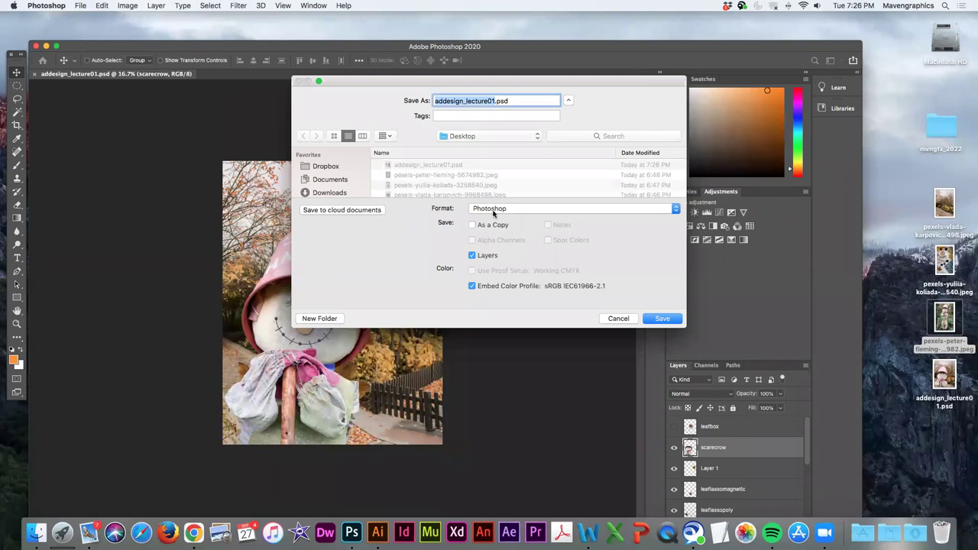
{"action": "left_click", "coordinate": [494, 211]}
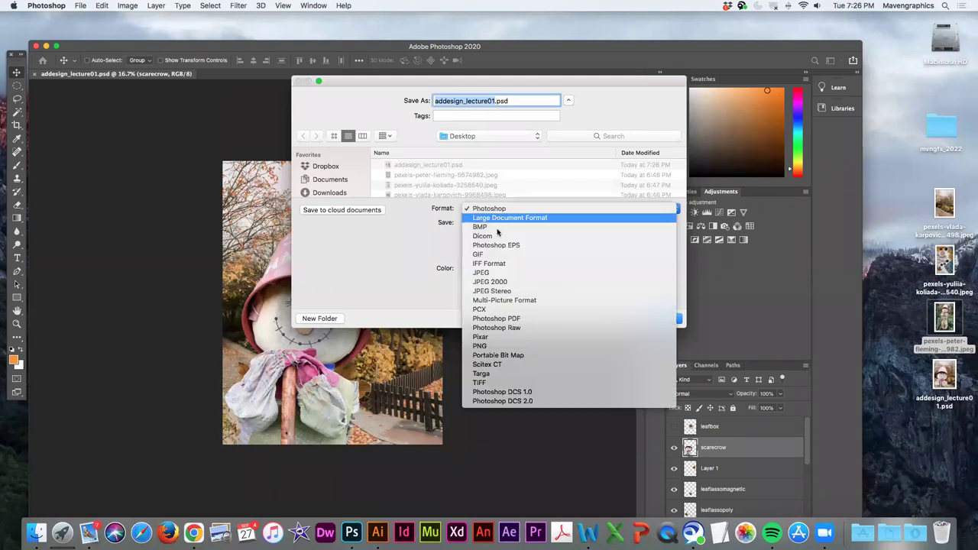
{"action": "left_click", "coordinate": [508, 323]}
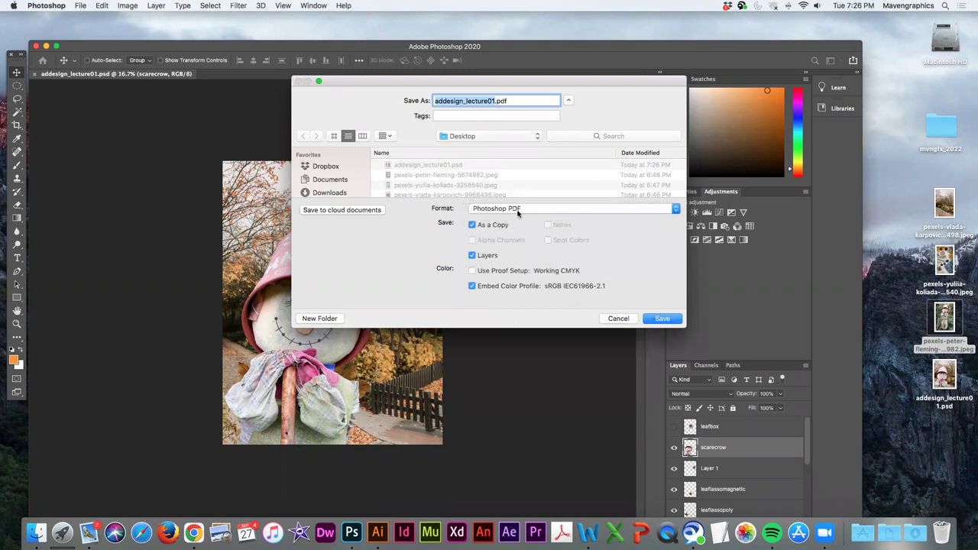
{"action": "left_click", "coordinate": [473, 255]}
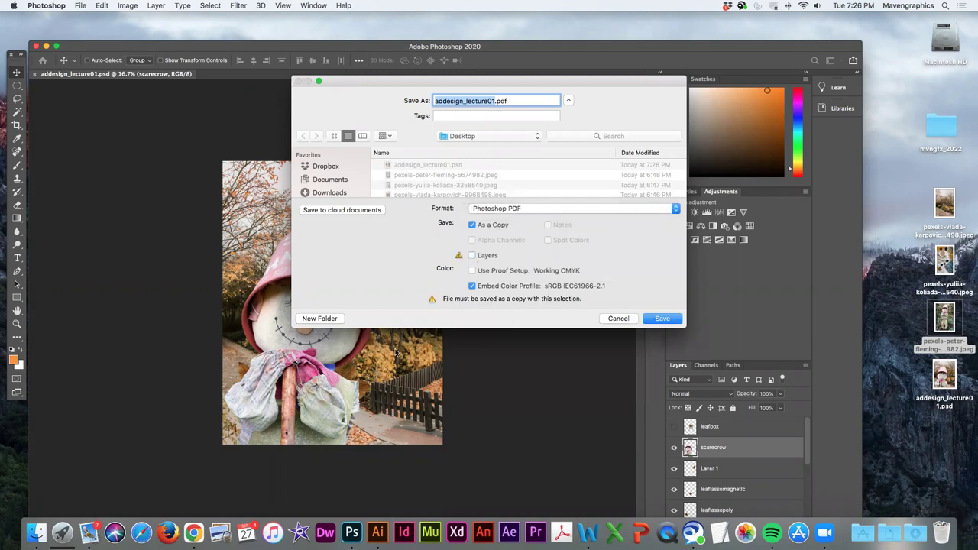
{"action": "left_click", "coordinate": [665, 321]}
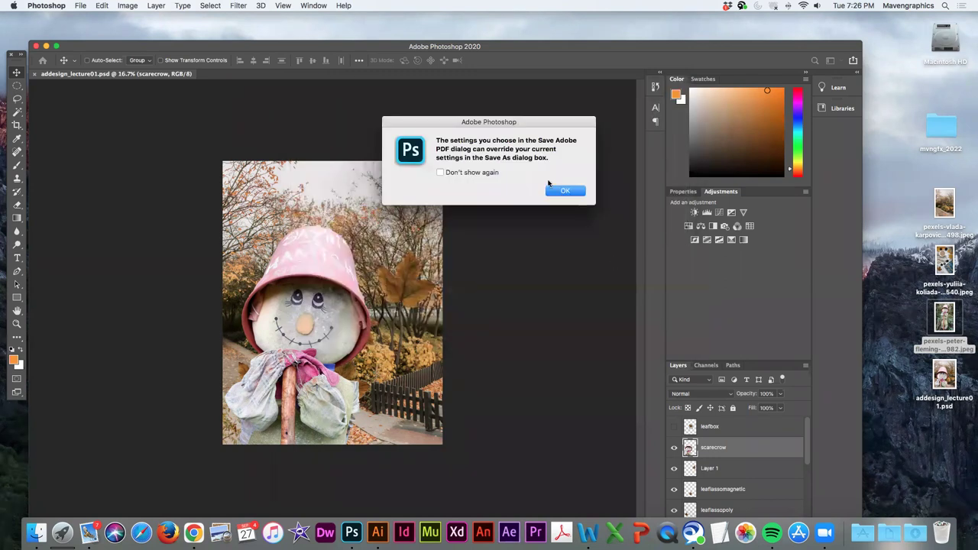
Step: Choose the [Press Quality] Adobe PDF preset and save the PDF
{"action": "left_click", "coordinate": [555, 191]}
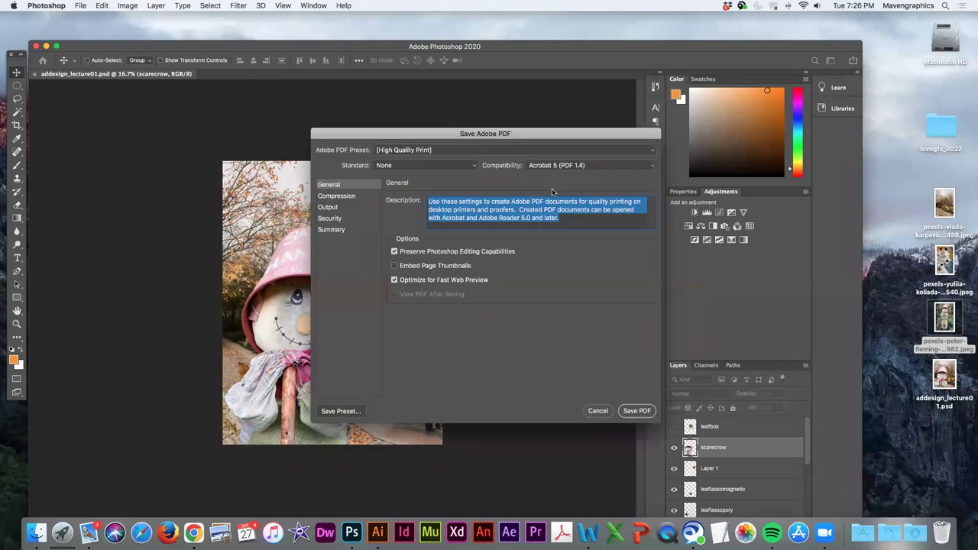
{"action": "left_click", "coordinate": [450, 152]}
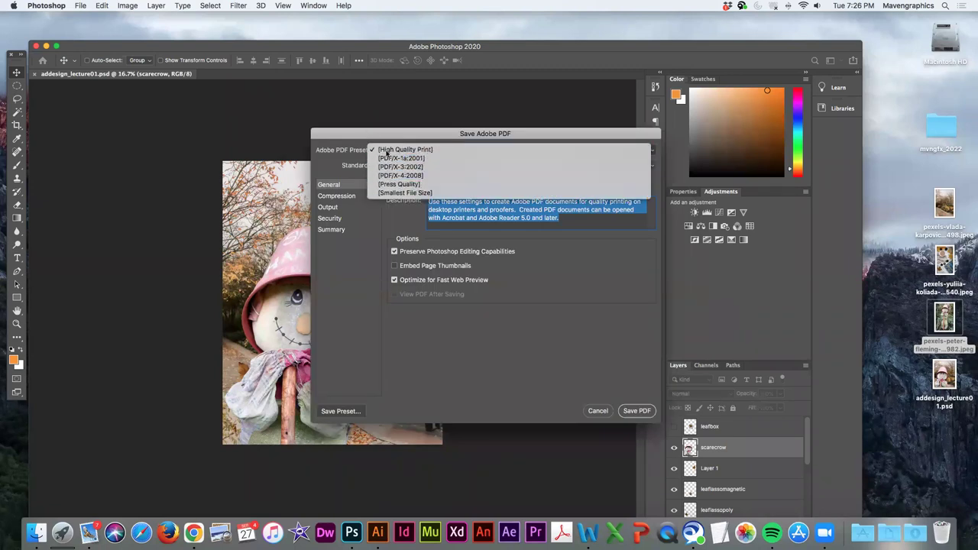
{"action": "left_click", "coordinate": [397, 185]}
{"action": "left_click", "coordinate": [640, 412]}
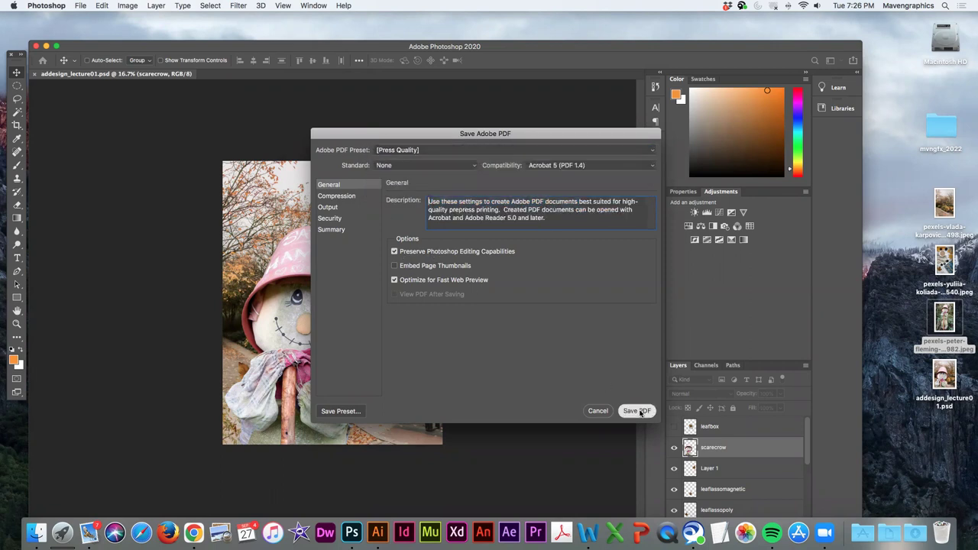
{"action": "left_click", "coordinate": [566, 217]}
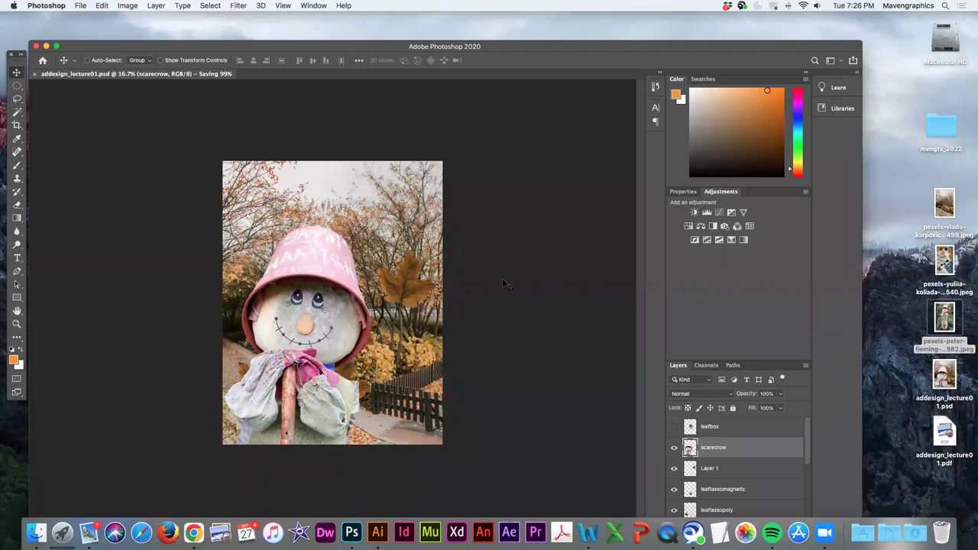
Step: Preview addesign_lecture01.psd from the desktop with Quick Look and close the preview
{"action": "left_click_drag", "start_coordinate": [175, 49], "coordinate": [172, 22]}
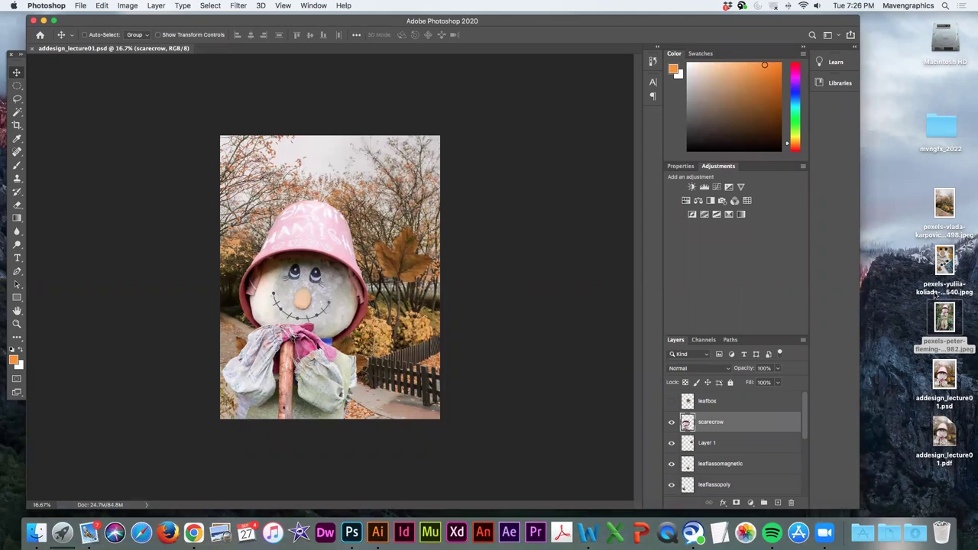
{"action": "left_click", "coordinate": [945, 375]}
{"action": "key", "text": "space"}
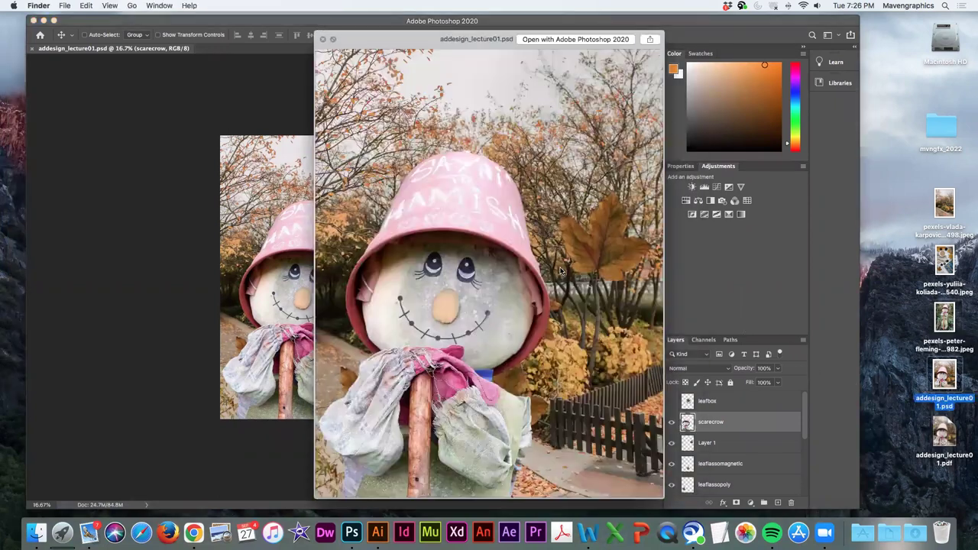
{"action": "left_click", "coordinate": [322, 39]}
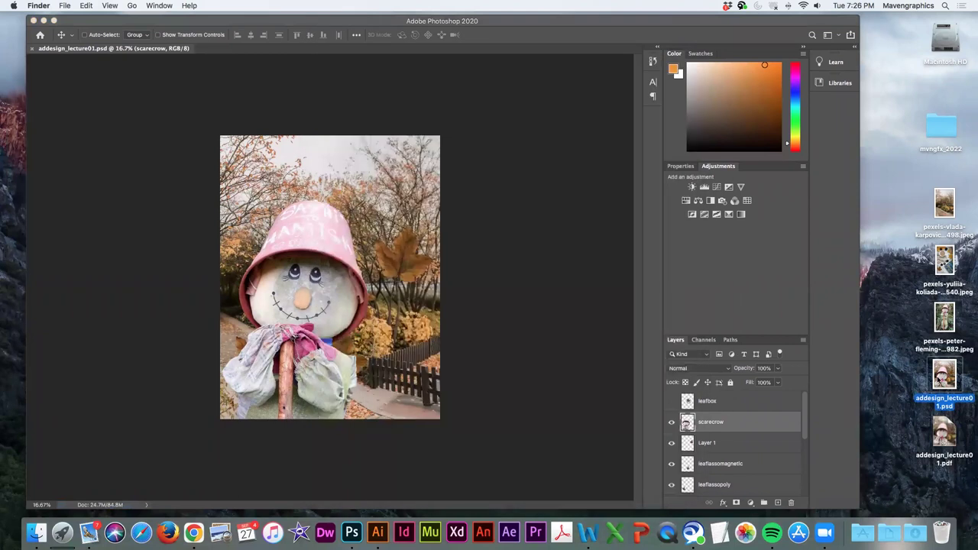
Step: Check the file size of addesign_lecture01.psd in its Finder file information
{"action": "right_click", "coordinate": [942, 378]}
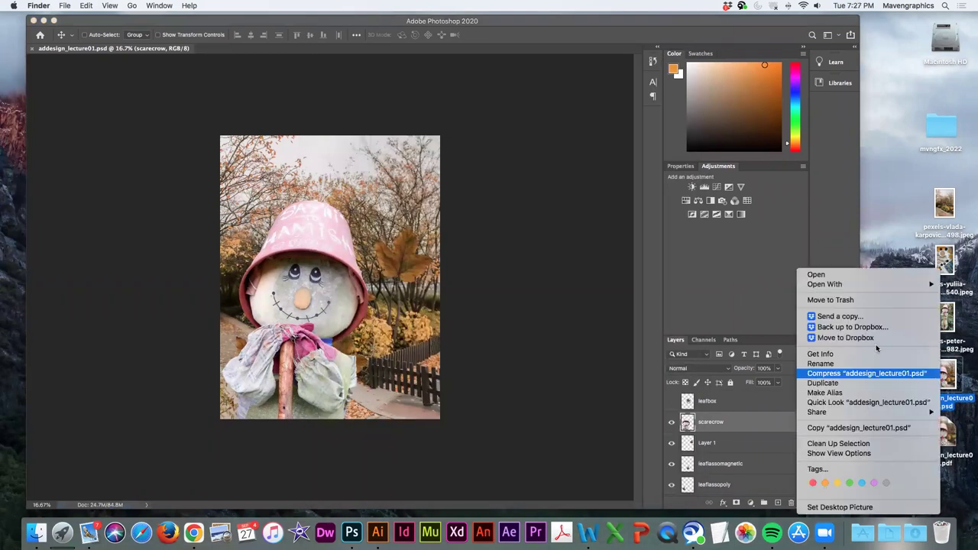
{"action": "left_click", "coordinate": [804, 354]}
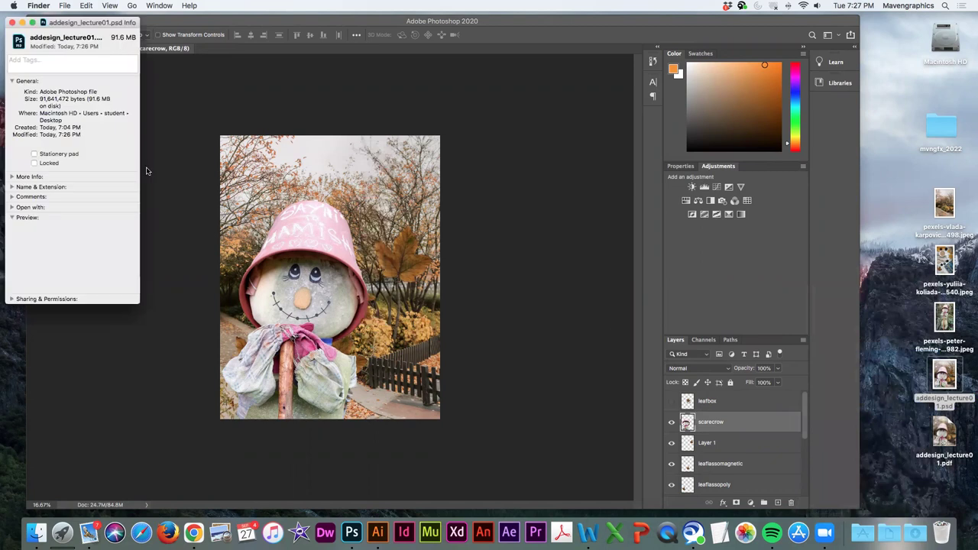
{"action": "left_click", "coordinate": [12, 22]}
Step: Check the file size of addesign_lecture01.pdf in its Finder file information
{"action": "left_click", "coordinate": [943, 435]}
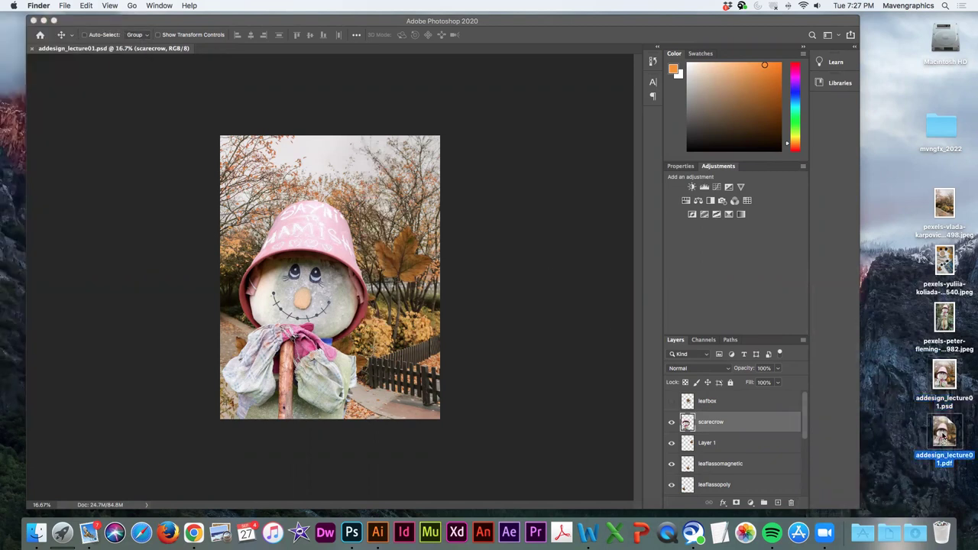
{"action": "right_click", "coordinate": [943, 434]}
{"action": "key", "text": "Escape"}
{"action": "key", "text": "super+i"}
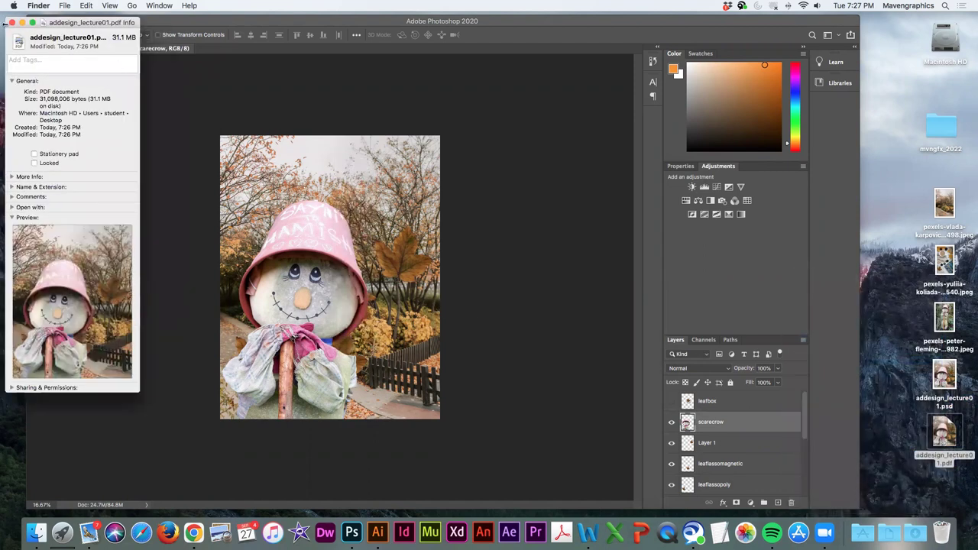
{"action": "left_click", "coordinate": [10, 22]}
Step: Return to Photoshop and save a copy on the computer's desktop as addesign_lecture01_small.pdf in Photoshop PDF format with Layers off
{"action": "left_click", "coordinate": [179, 225]}
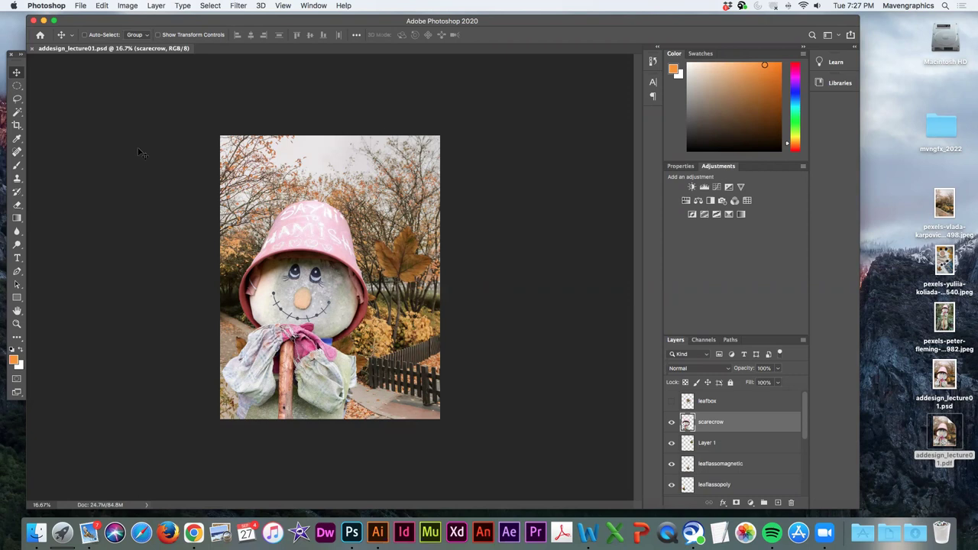
{"action": "left_click", "coordinate": [80, 5]}
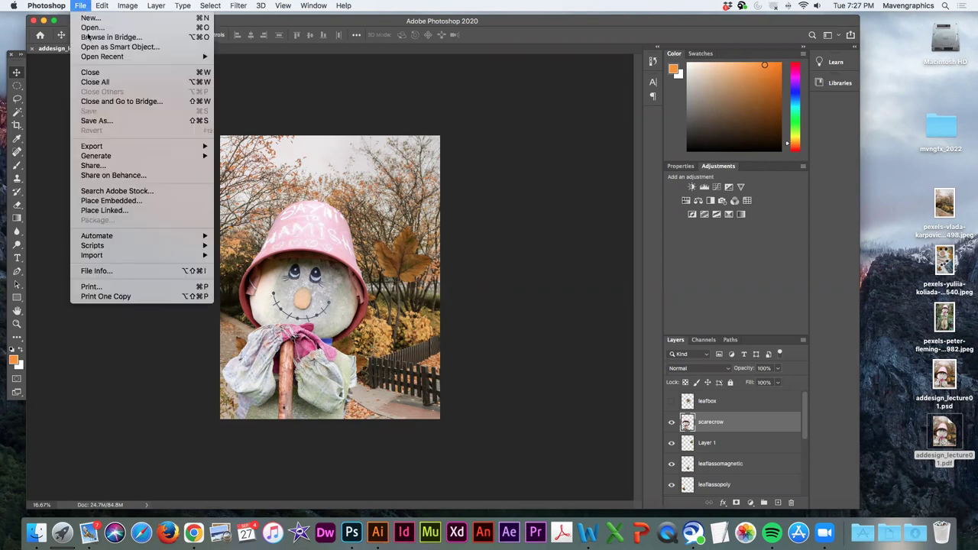
{"action": "left_click", "coordinate": [98, 121]}
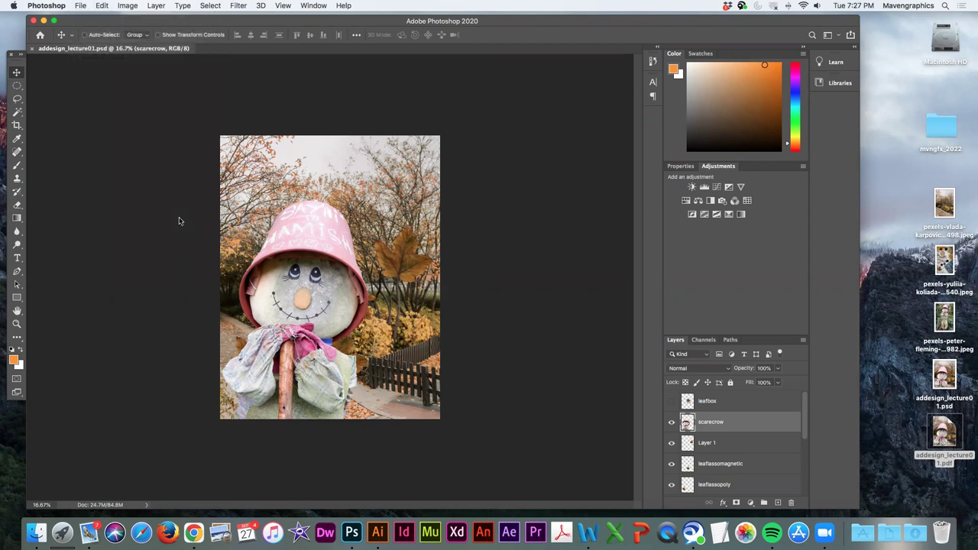
{"action": "left_click", "coordinate": [527, 361]}
{"action": "left_click", "coordinate": [494, 101]}
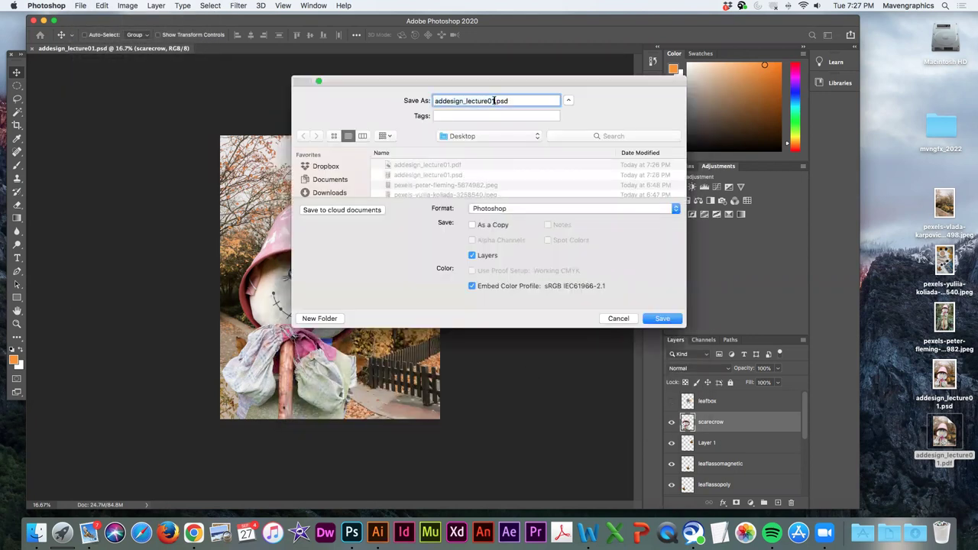
{"action": "type", "text": "_small"}
{"action": "left_click", "coordinate": [483, 209]}
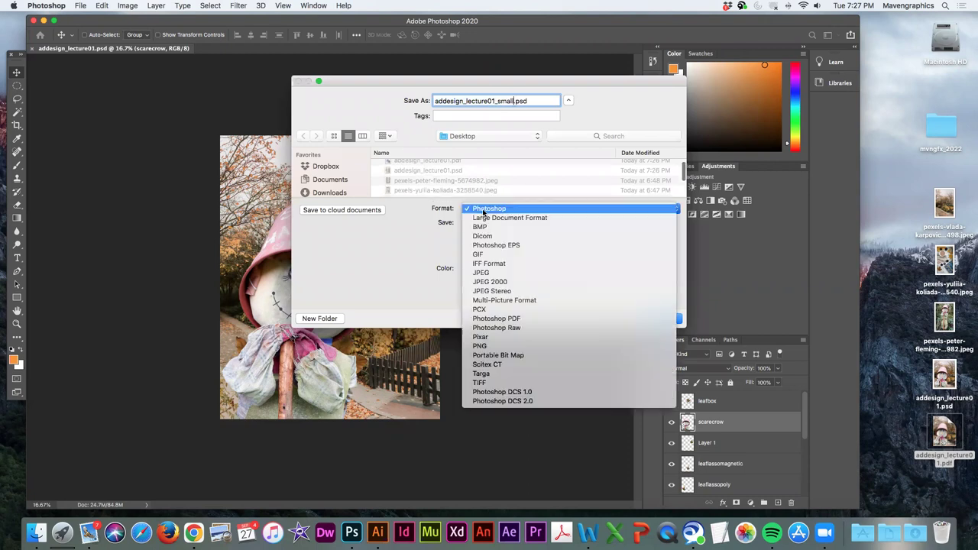
{"action": "left_click", "coordinate": [511, 319]}
{"action": "left_click", "coordinate": [472, 256]}
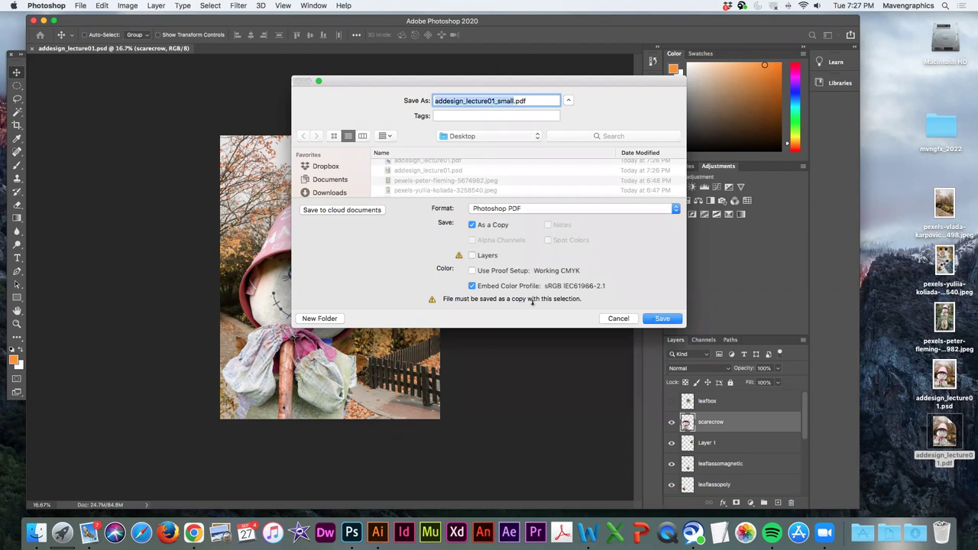
{"action": "left_click", "coordinate": [651, 320]}
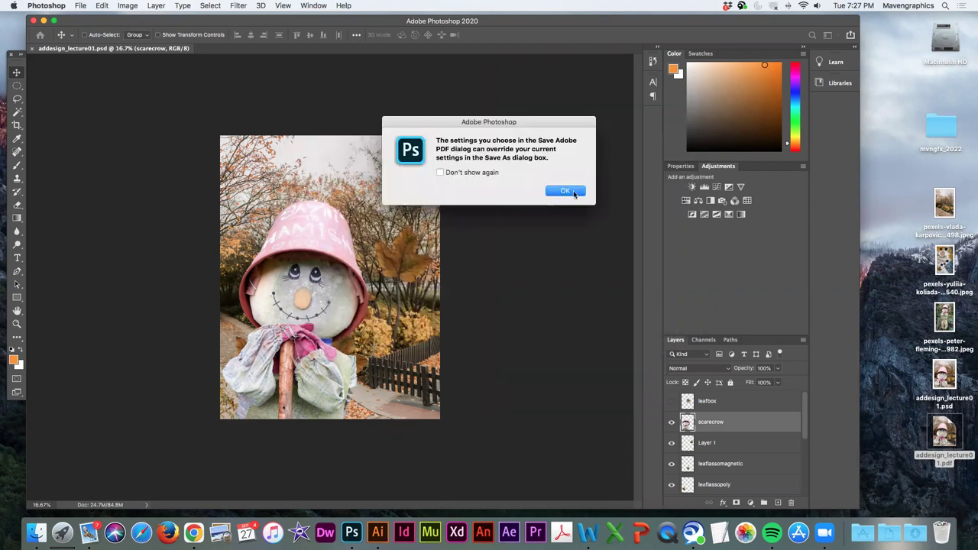
Step: Choose the [Smallest File Size] Adobe PDF preset and save the small PDF
{"action": "left_click", "coordinate": [578, 192]}
{"action": "left_click", "coordinate": [399, 151]}
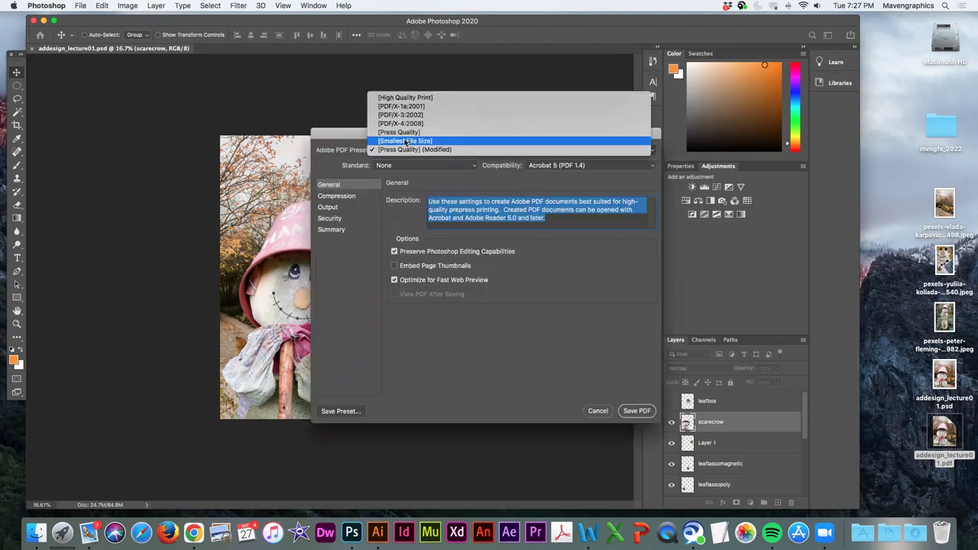
{"action": "left_click", "coordinate": [428, 140]}
{"action": "left_click", "coordinate": [649, 413]}
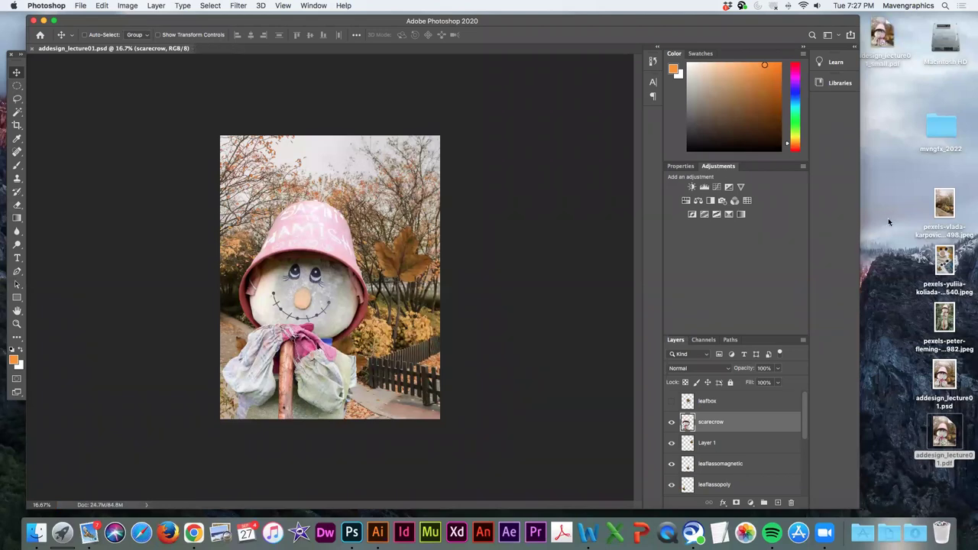
Step: Check the file size of addesign_lecture01_small.pdf in its Finder file information and close the information window
{"action": "left_click", "coordinate": [896, 414]}
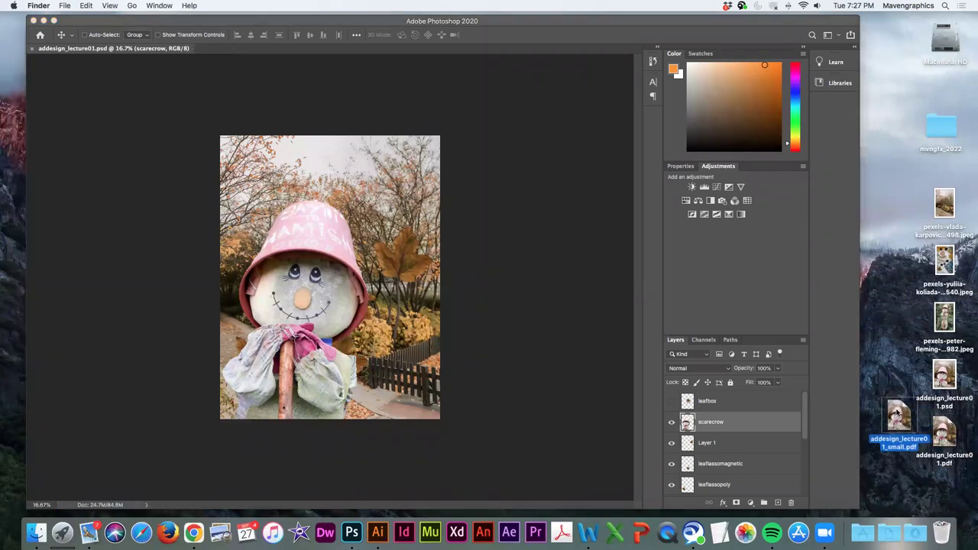
{"action": "right_click", "coordinate": [896, 414]}
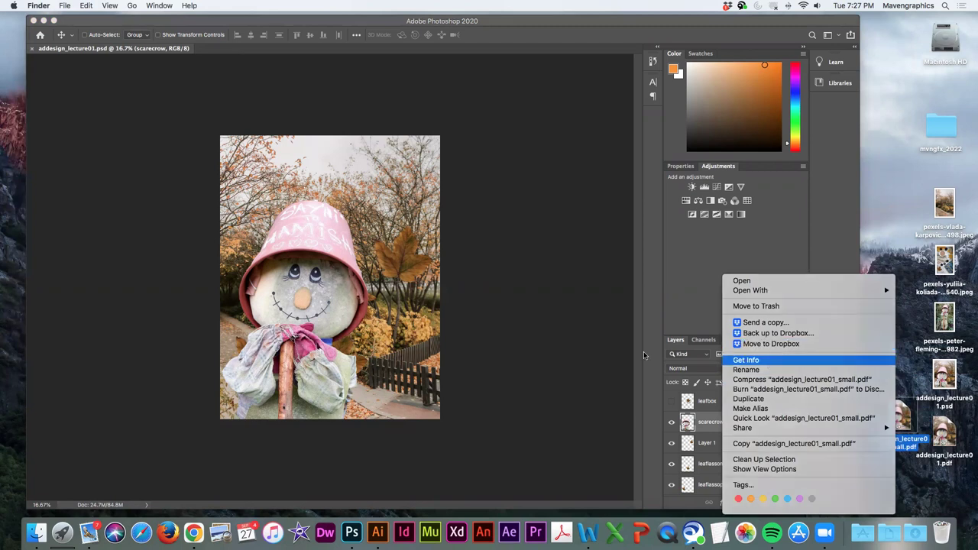
{"action": "left_click", "coordinate": [746, 360]}
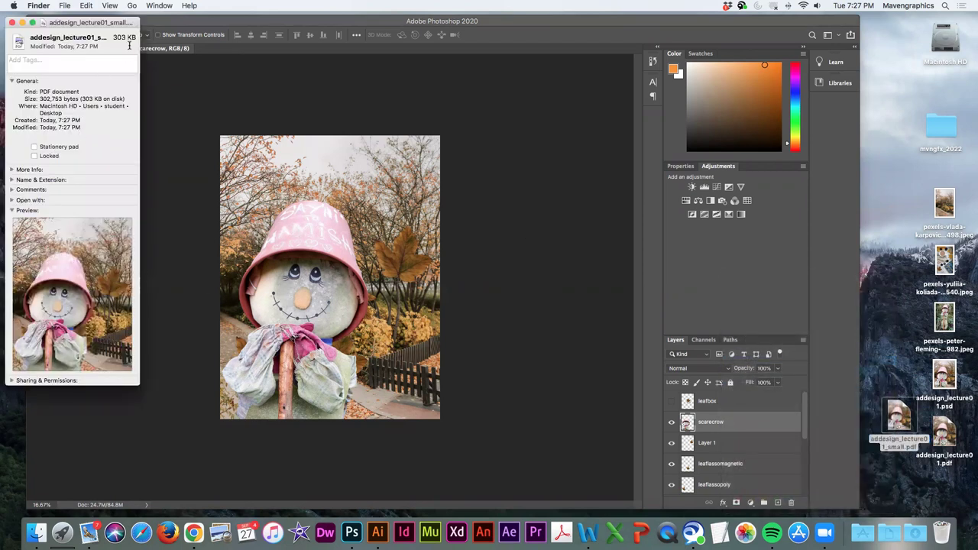
{"action": "left_click", "coordinate": [15, 23]}
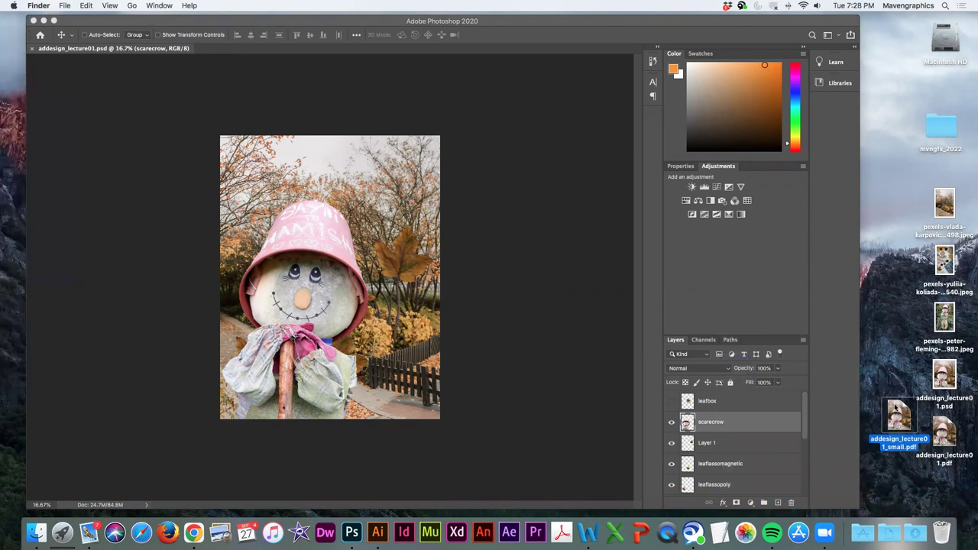
Step: Compare the image quality of addesign_lecture01_small.pdf and addesign_lecture01.psd with Quick Look, closing each preview
{"action": "key", "text": "space"}
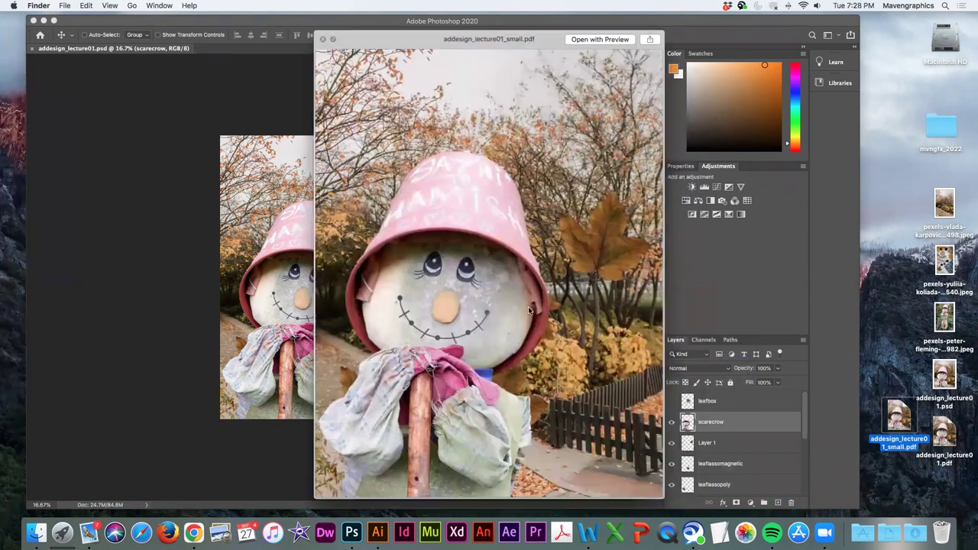
{"action": "left_click", "coordinate": [322, 39]}
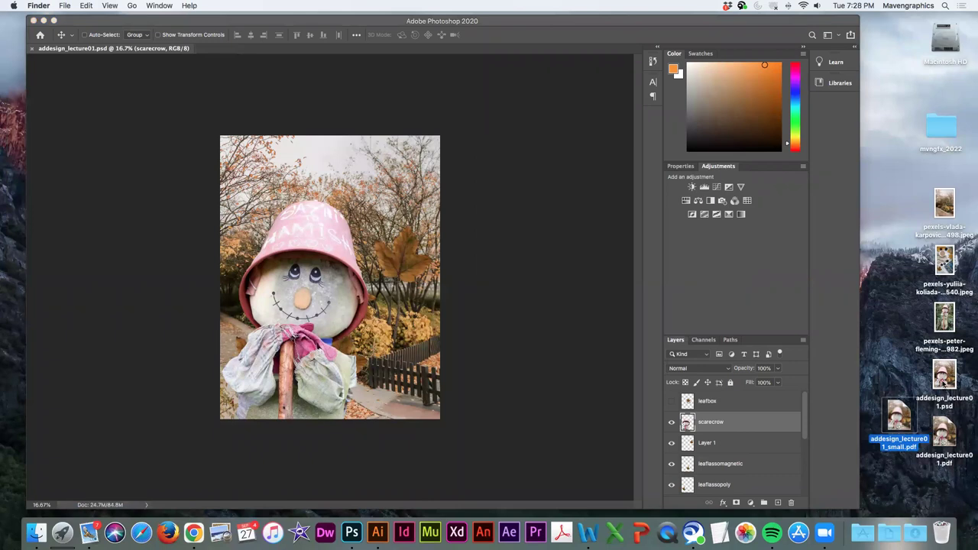
{"action": "left_click", "coordinate": [944, 382]}
{"action": "key", "text": "space"}
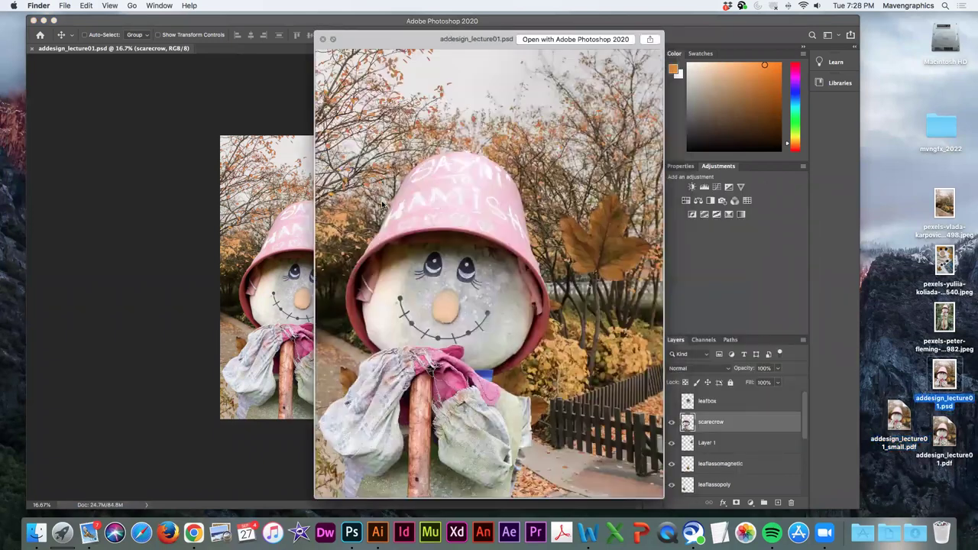
{"action": "left_click", "coordinate": [322, 39]}
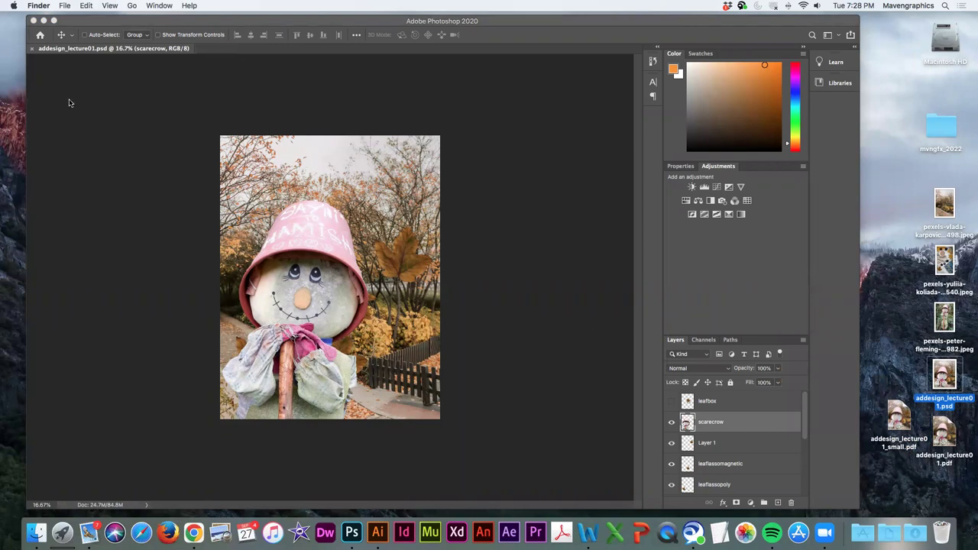
Step: Return to Photoshop, switch to the Rectangular Marquee tool and shift the application window slightly
{"action": "left_click", "coordinate": [97, 26]}
{"action": "left_click_drag", "start_coordinate": [17, 85], "coordinate": [44, 87]}
{"action": "left_click_drag", "start_coordinate": [132, 21], "coordinate": [133, 20]}
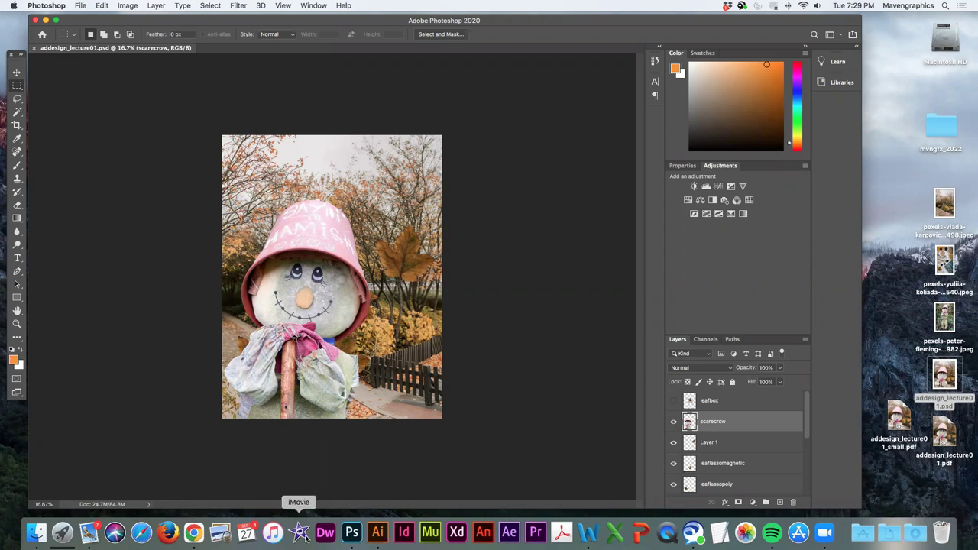
Step: Switch to Google Chrome and open the course's home page from the 1.5 Chapters 01-02 Projects assignment
{"action": "left_click", "coordinate": [193, 533]}
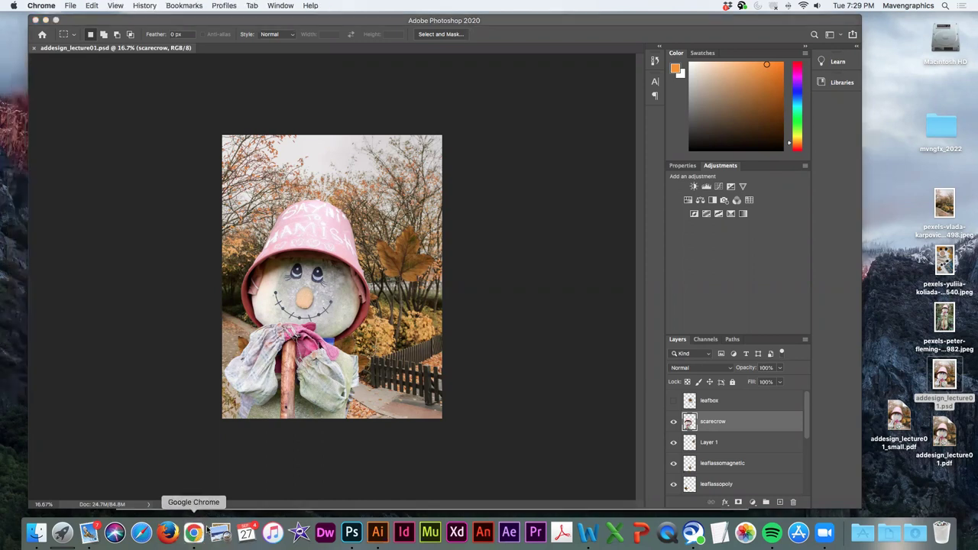
{"action": "left_click", "coordinate": [327, 283]}
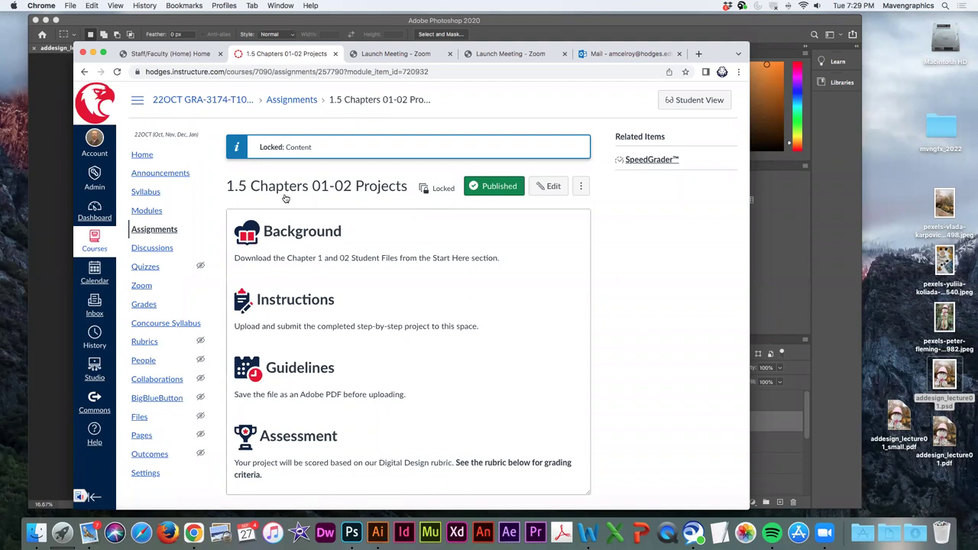
{"action": "left_click", "coordinate": [141, 155]}
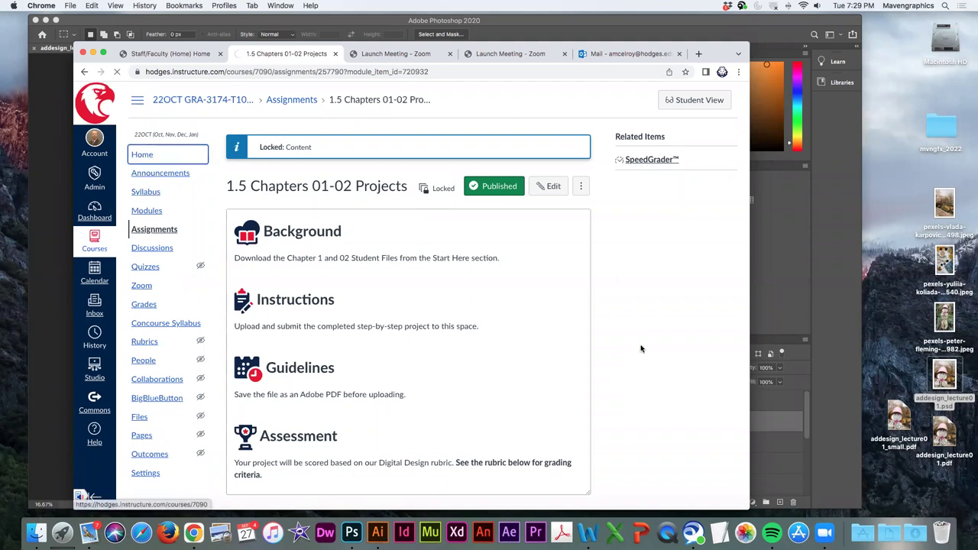